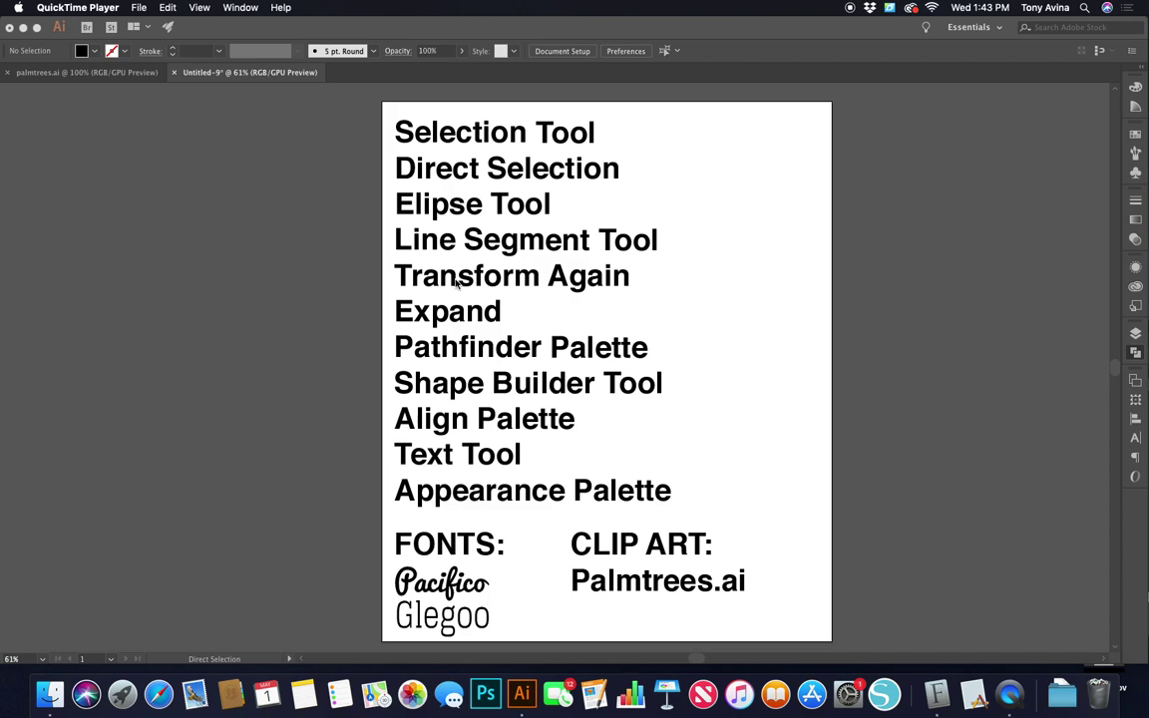
pyautogui.click(415, 254)
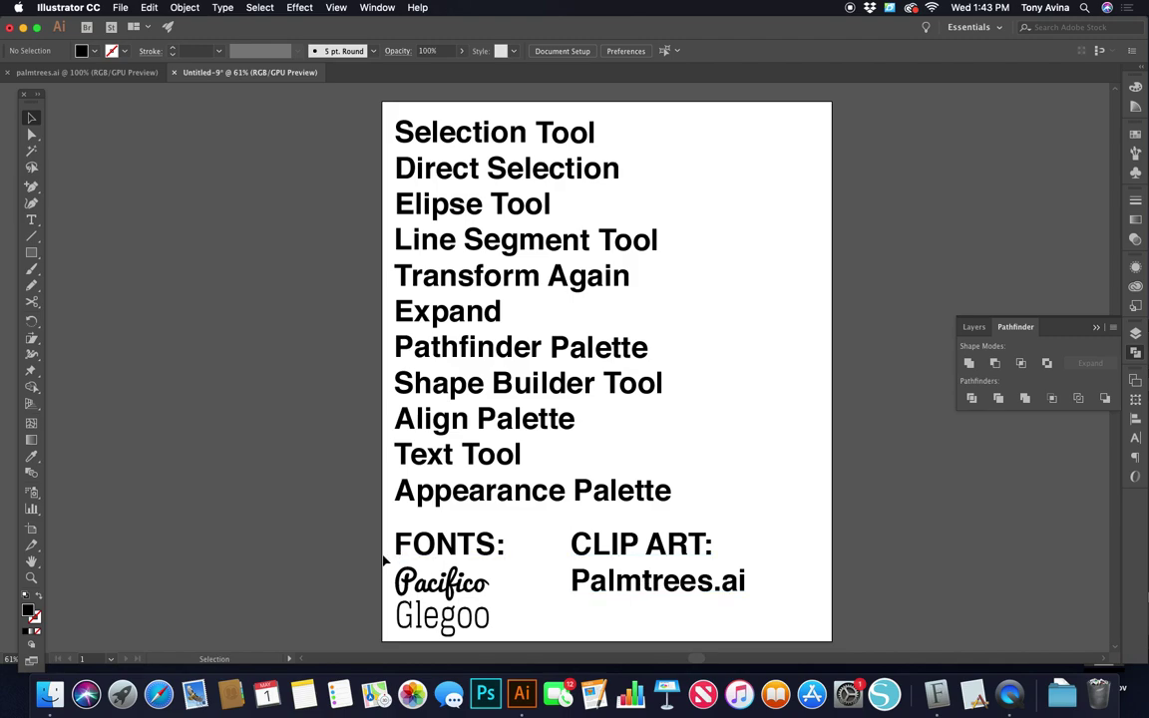
pyautogui.moveTo(382, 522); pyautogui.dragTo(768, 635)
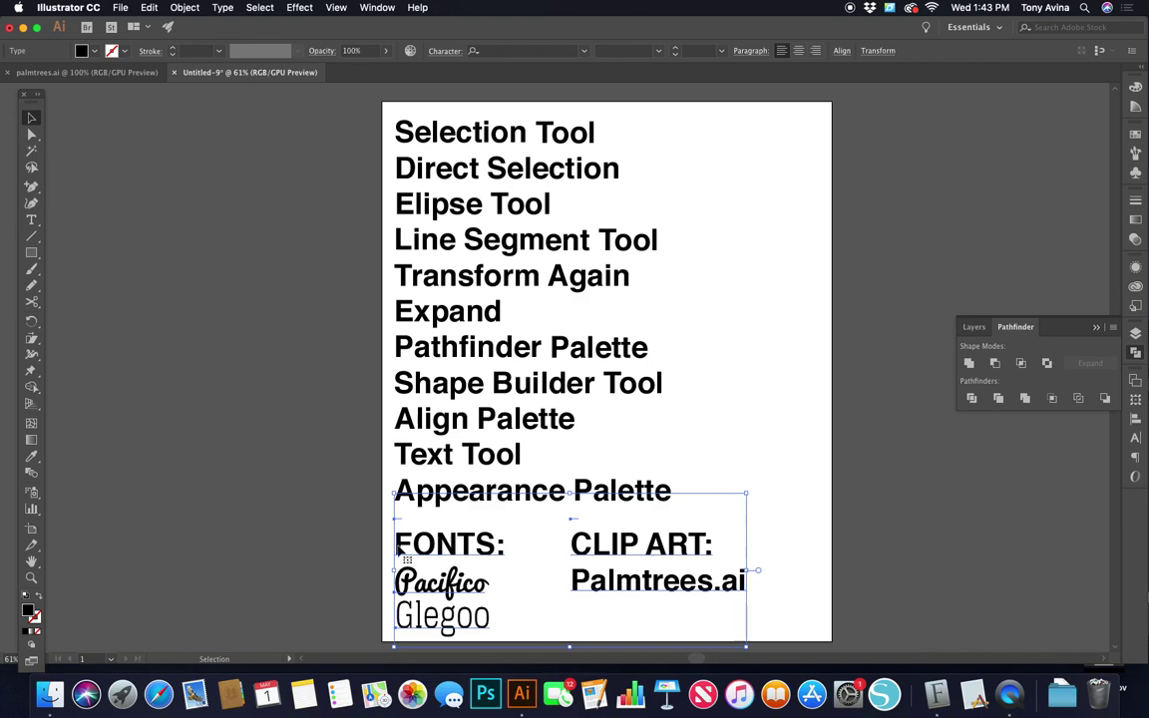
pyautogui.click(801, 540)
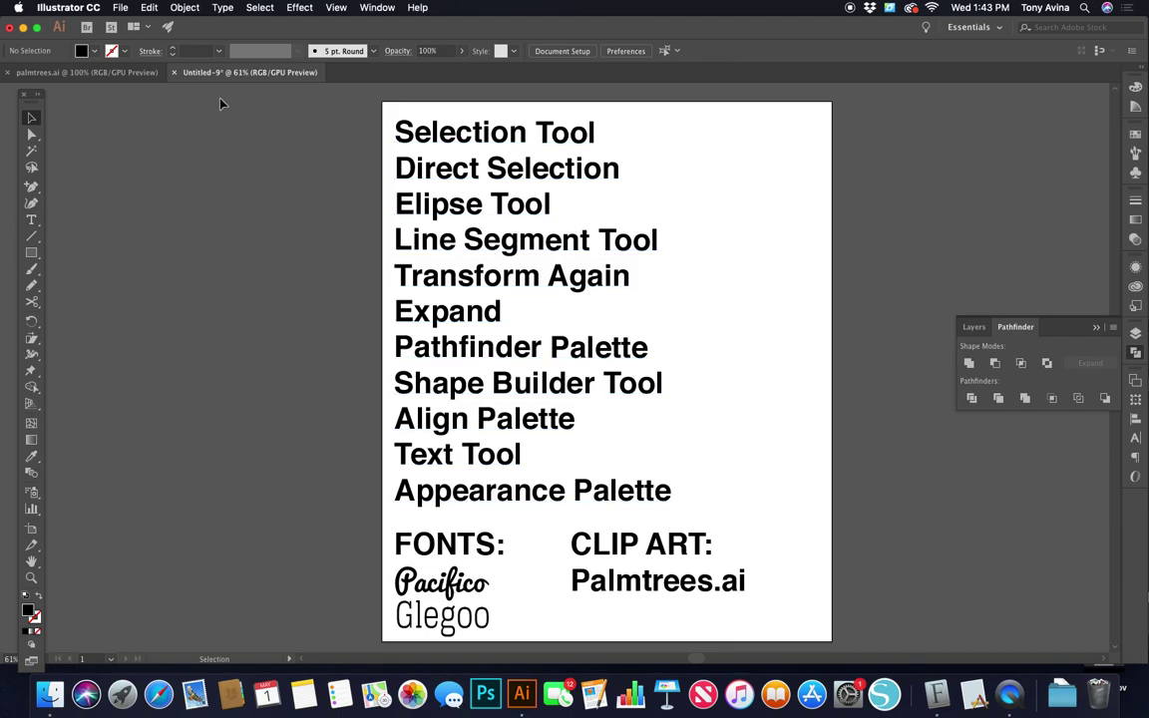
# Create a new 12 by 12 in document with one artboard, RGB color and High (300 ppi) raster effects
pyautogui.click(121, 8)
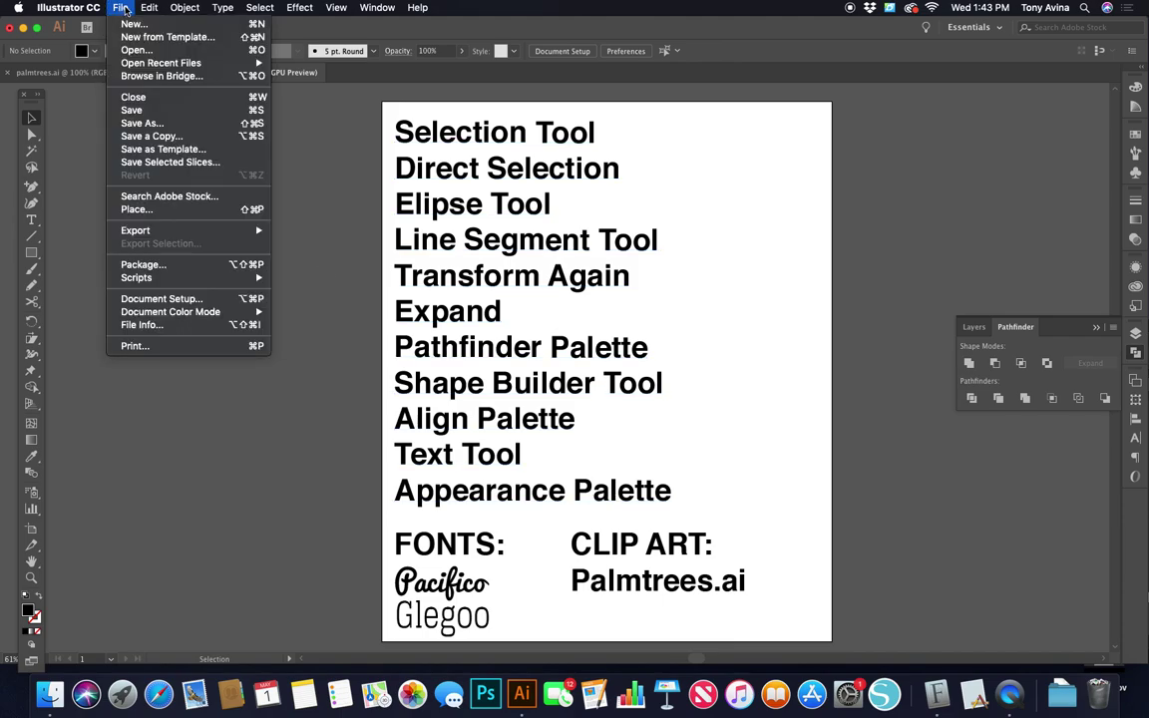
pyautogui.click(120, 10)
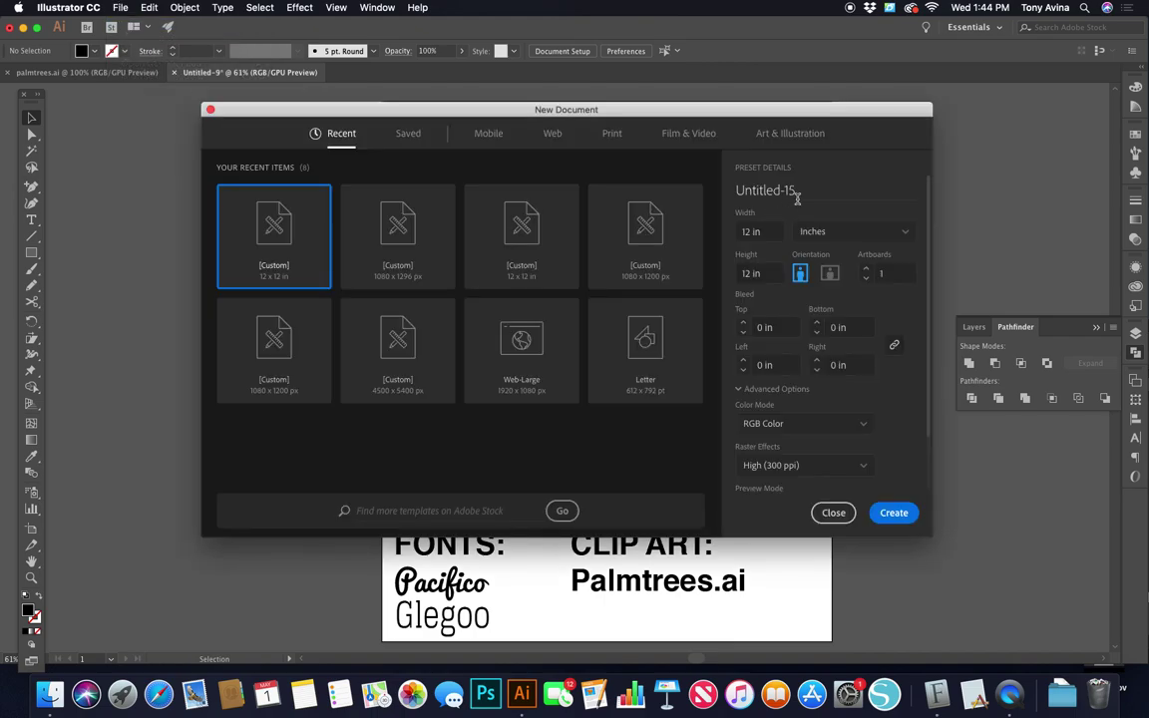
pyautogui.click(819, 231)
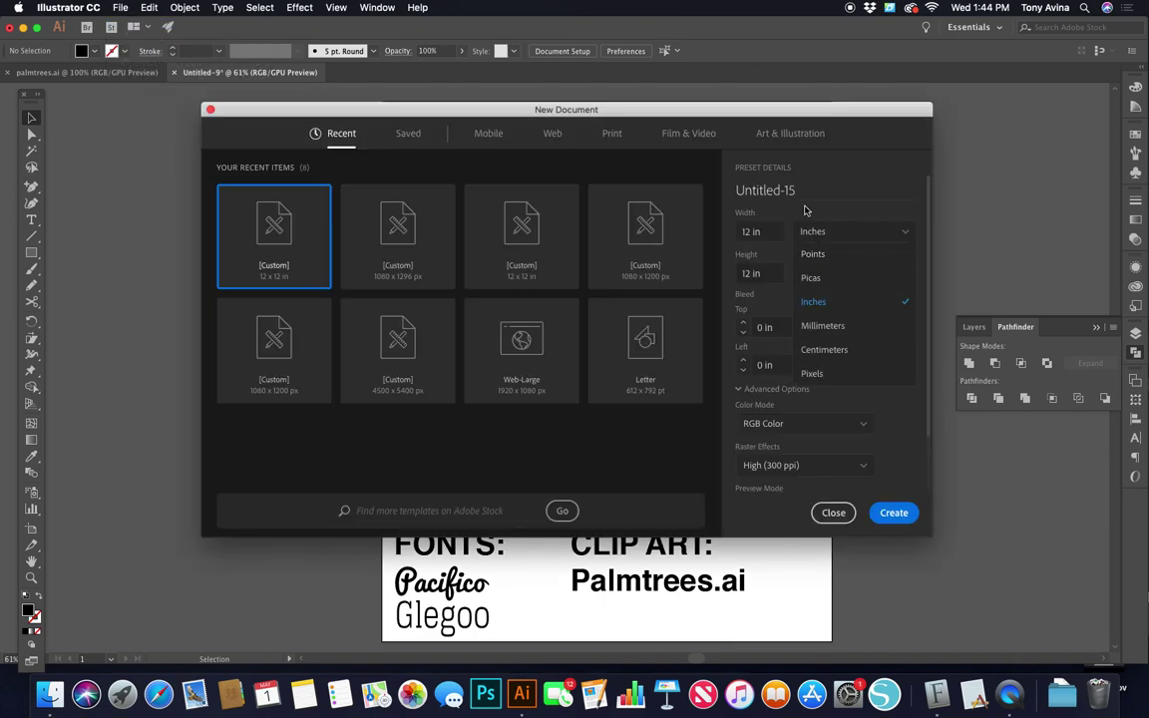
pyautogui.click(750, 233)
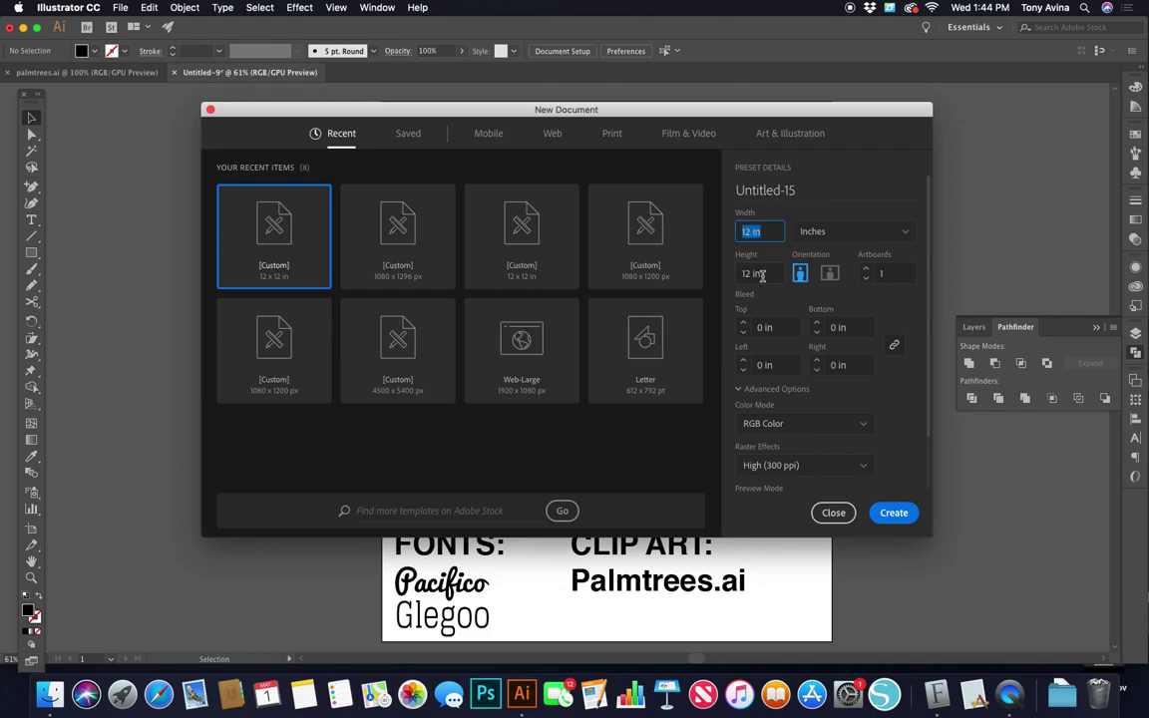
pyautogui.click(758, 274)
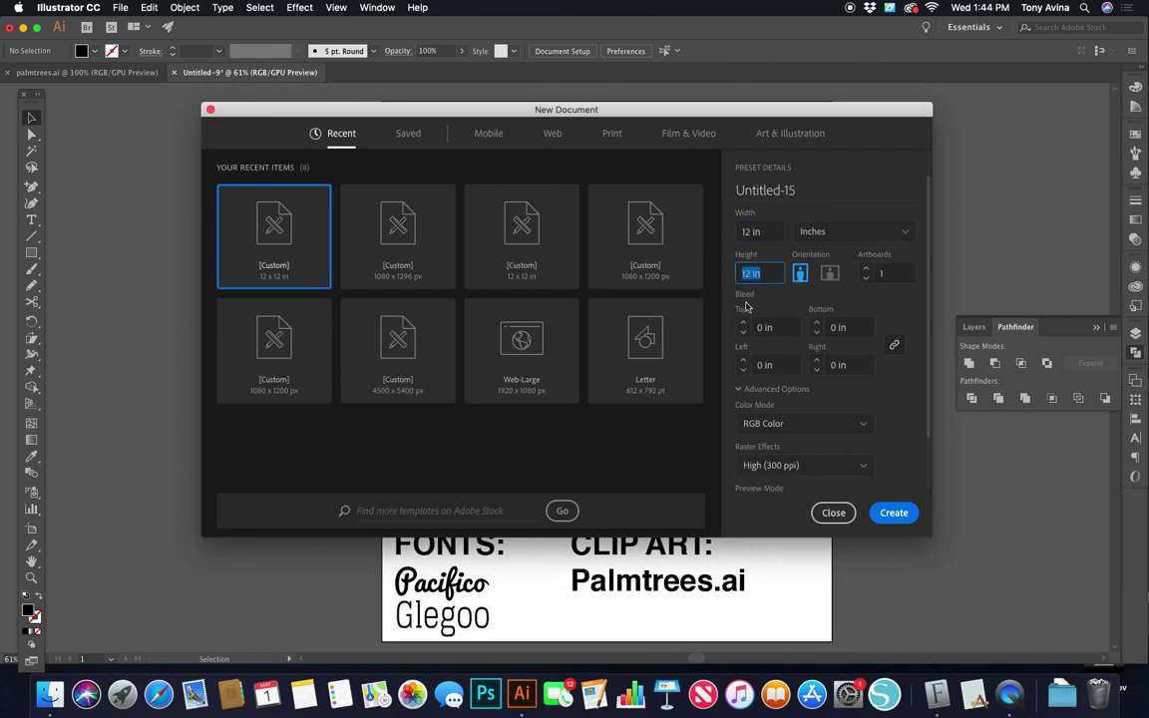
pyautogui.click(887, 513)
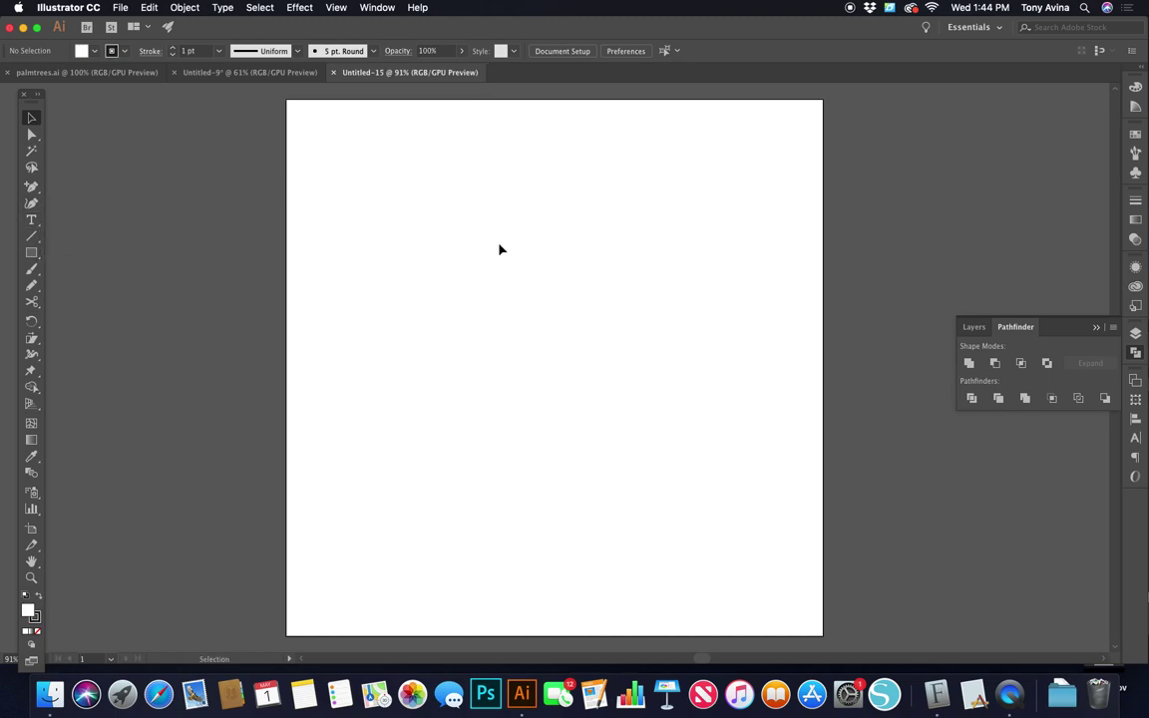
# Draw a 9 by 9 in circle with the Ellipse tool and centre it on the artboard
pyautogui.click(29, 256)
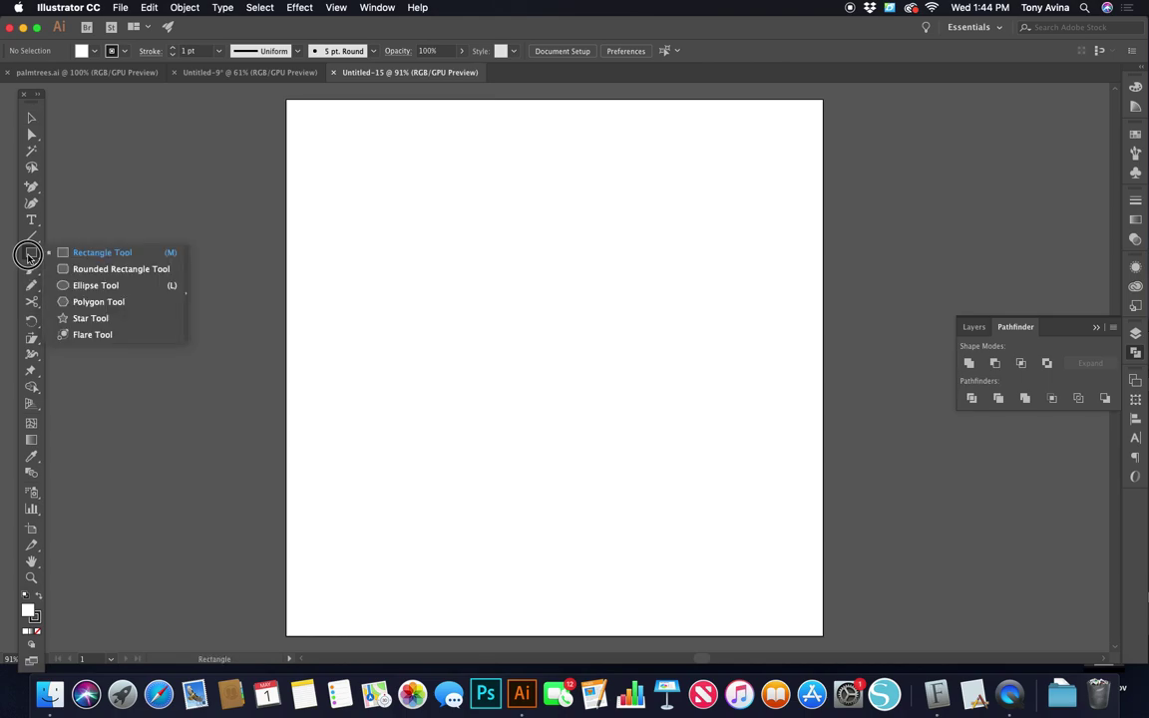
pyautogui.click(89, 288)
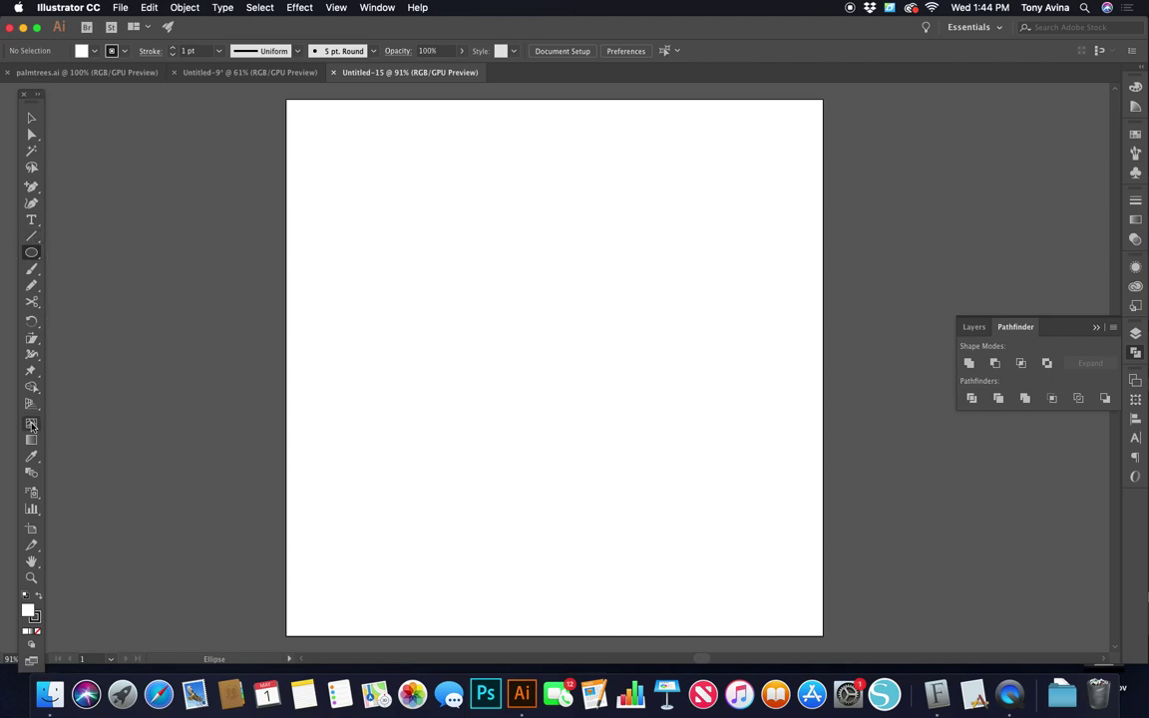
pyautogui.click(518, 356)
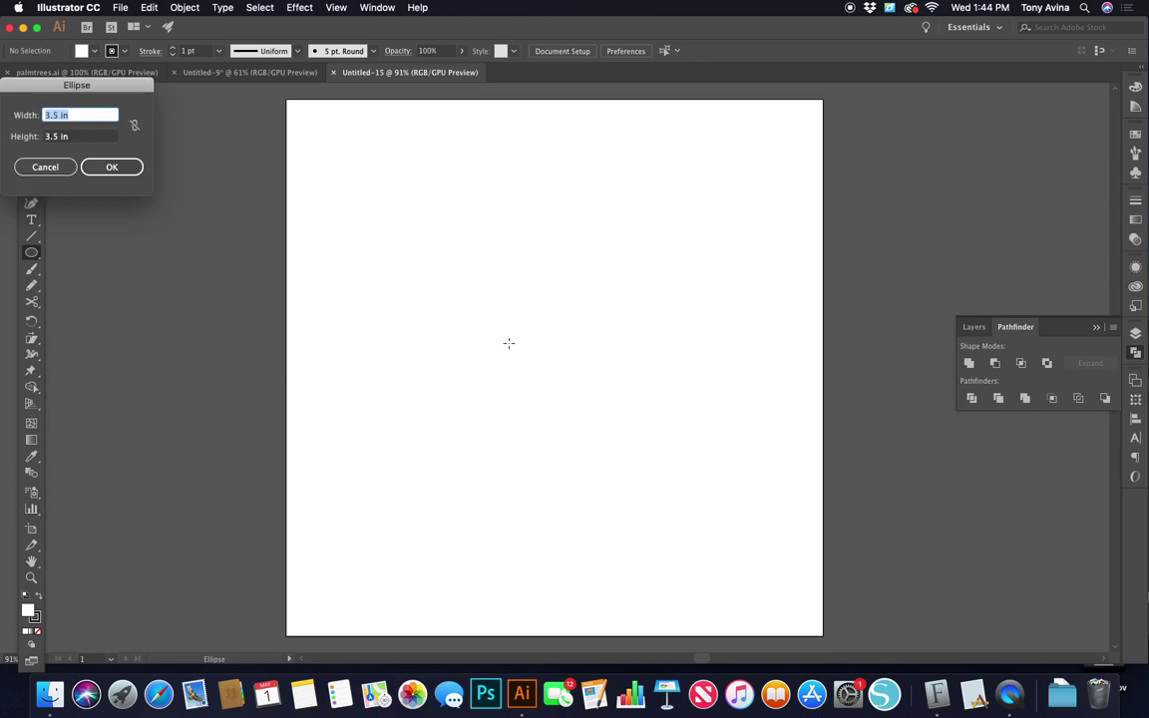
pyautogui.write('9')
pyautogui.click(78, 137)
pyautogui.write('9')
pyautogui.click(104, 168)
pyautogui.press('v')
pyautogui.moveTo(684, 428); pyautogui.dragTo(521, 256)
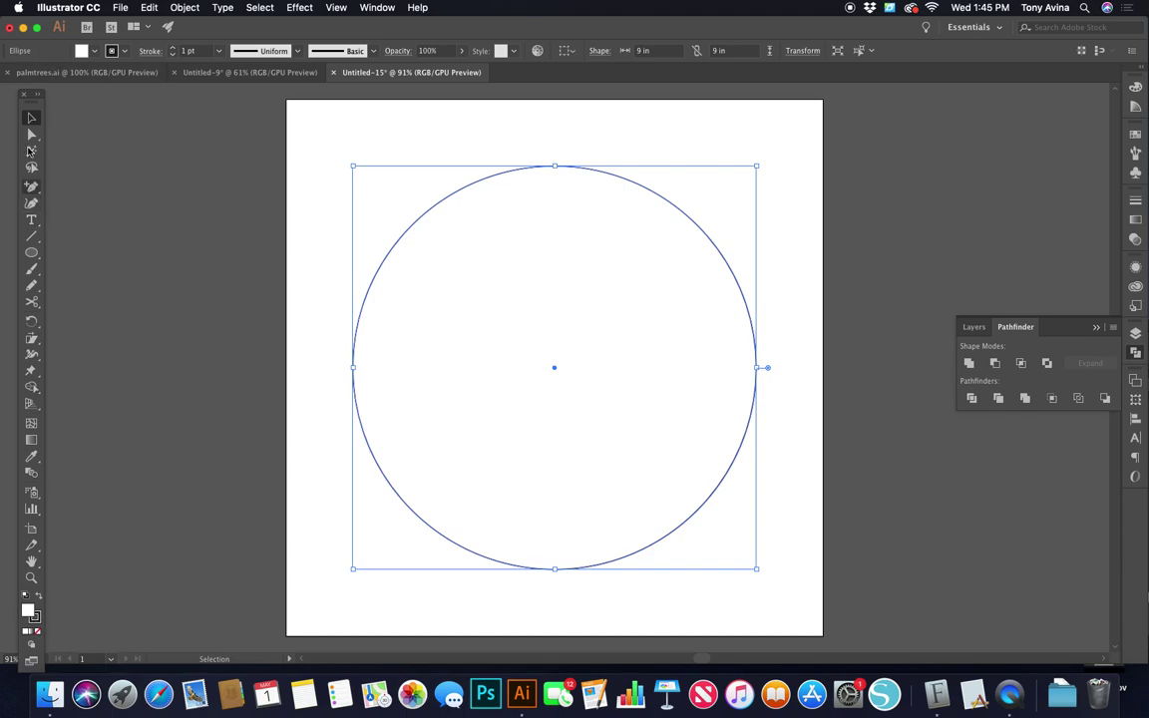
# Swap the circle's fill and stroke so the fill is black, and set its stroke to none
pyautogui.click(38, 597)
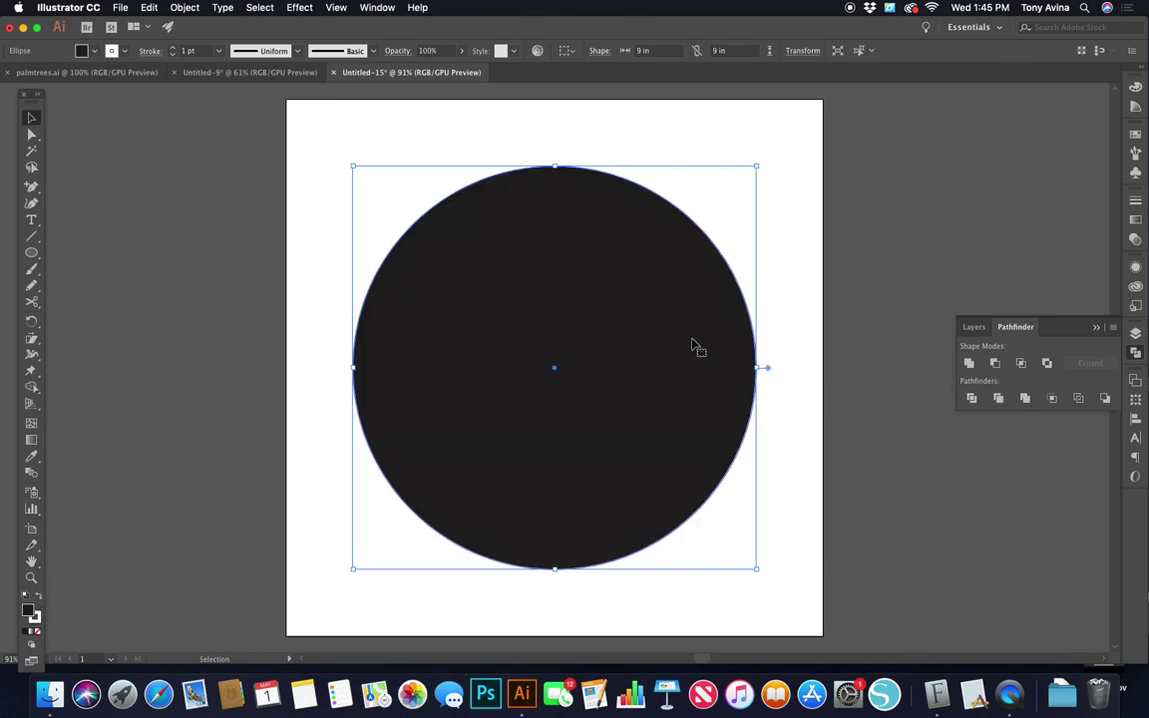
pyautogui.click(35, 618)
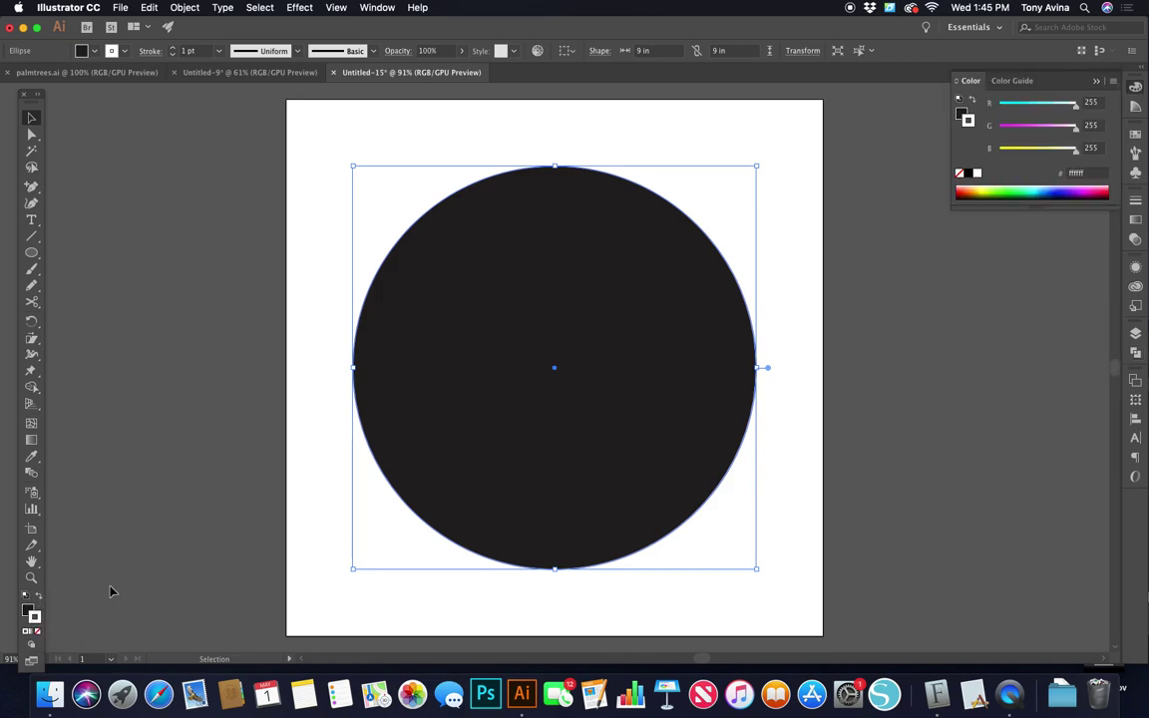
pyautogui.click(36, 632)
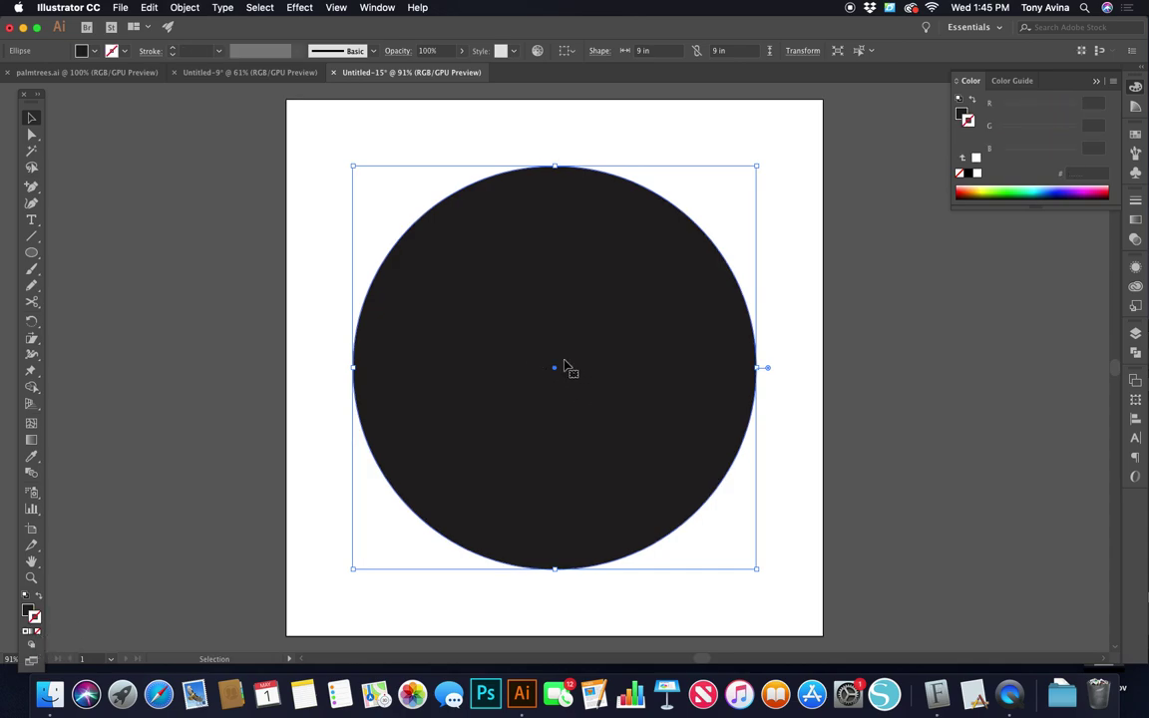
pyautogui.click(307, 221)
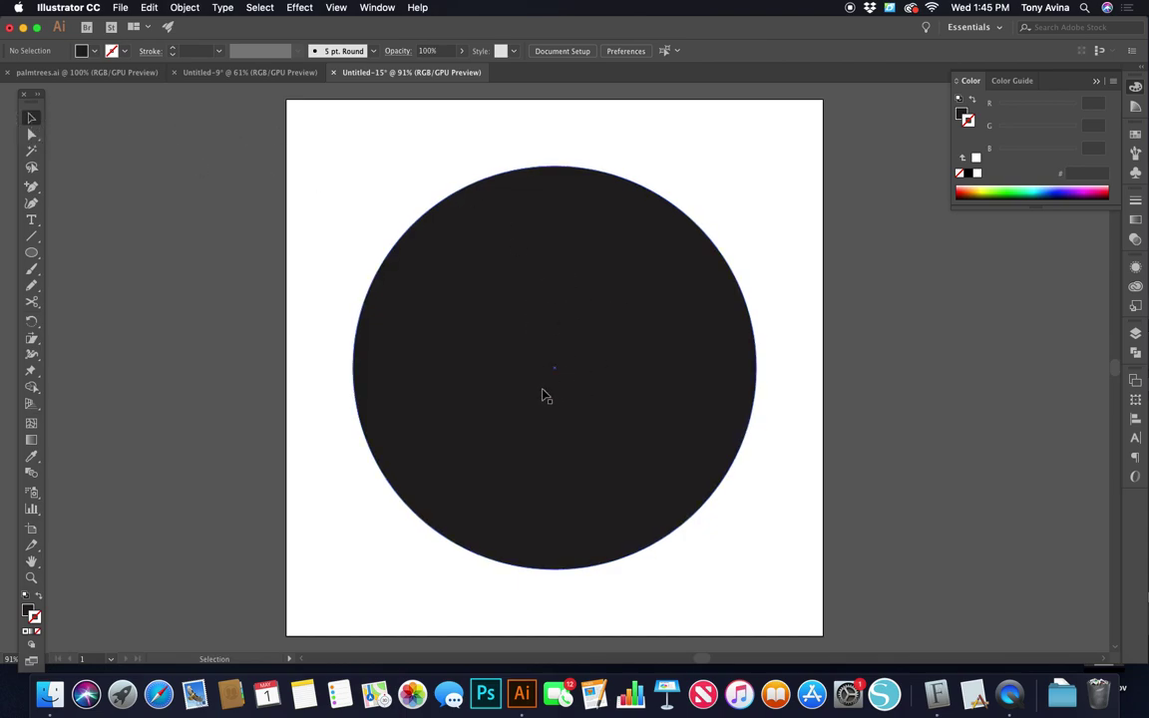
pyautogui.click(412, 363)
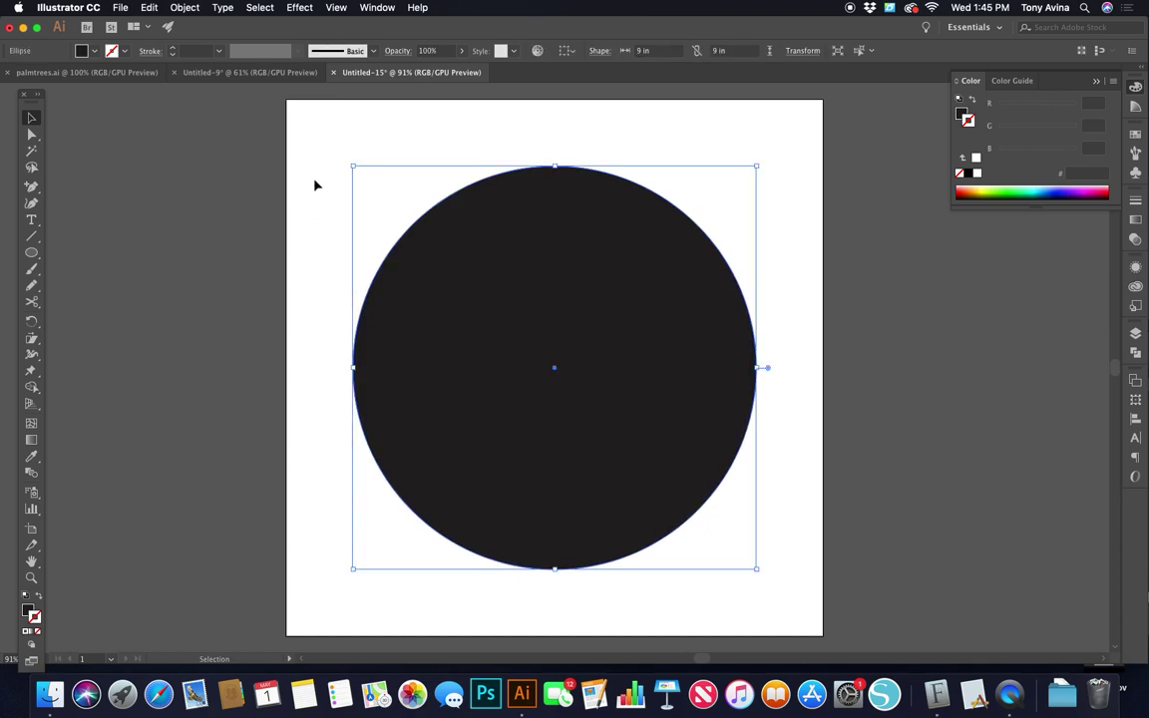
pyautogui.click(314, 181)
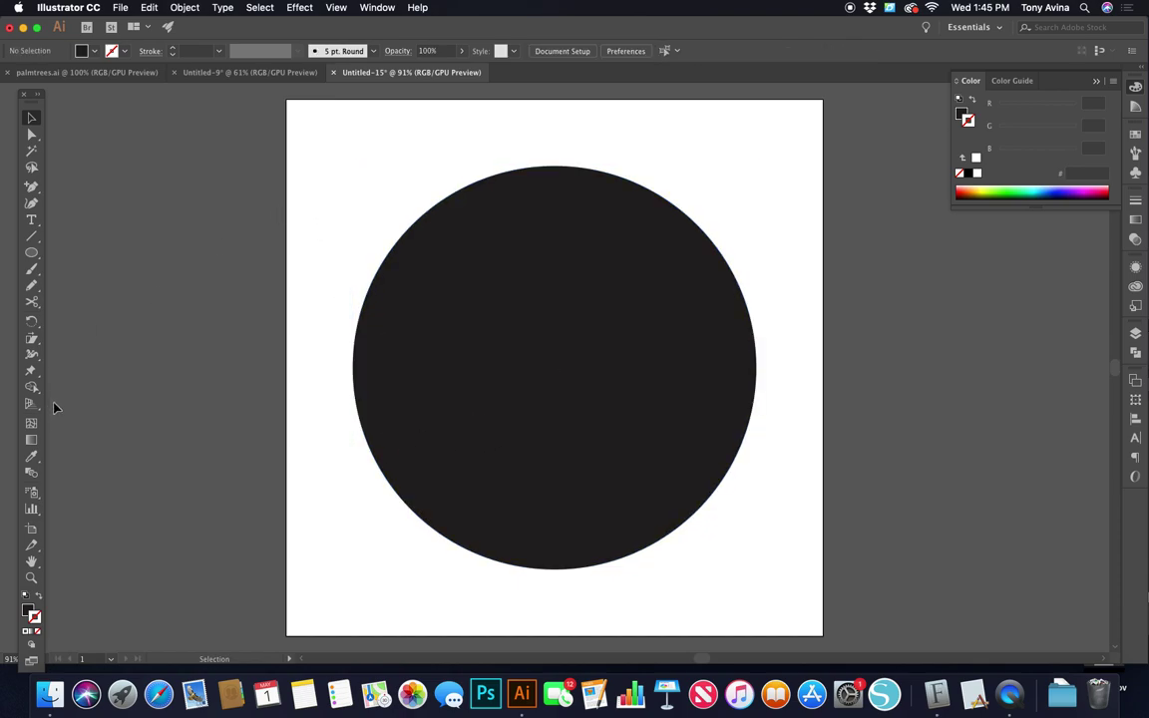
# Draw a horizontal line about 10.33 in long through the circle's centre, extending past both sides of the circle
pyautogui.click(31, 238)
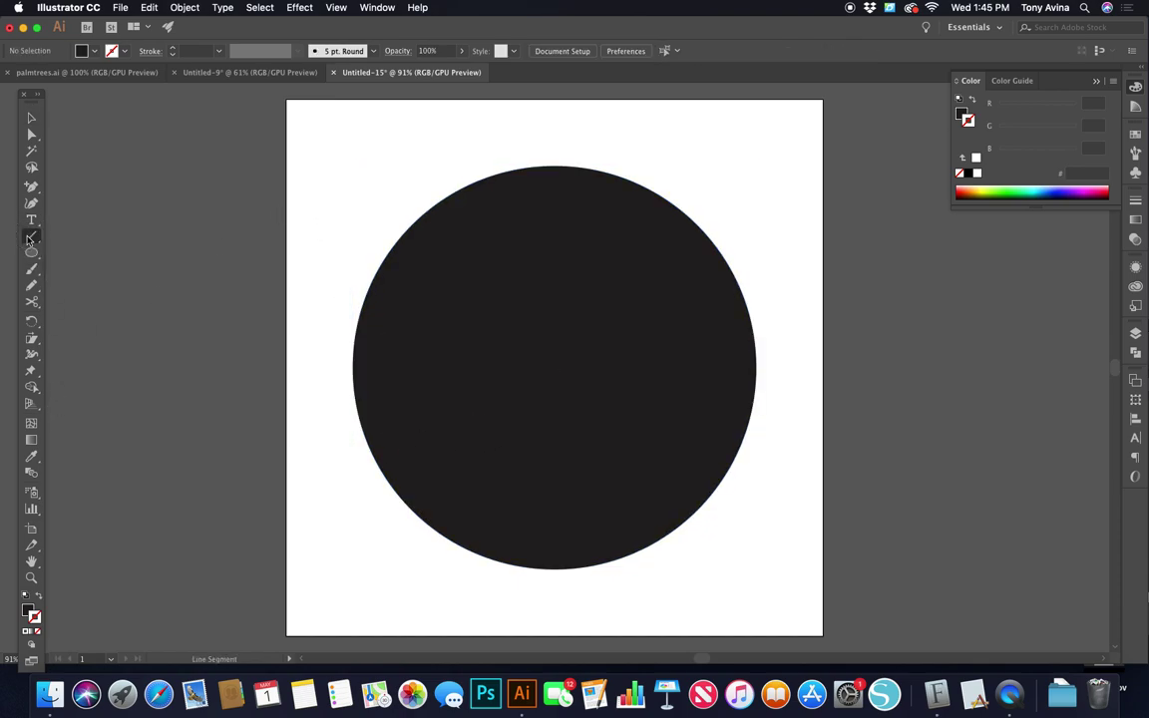
pyautogui.click(321, 368)
pyautogui.moveTo(321, 368); pyautogui.dragTo(785, 371)
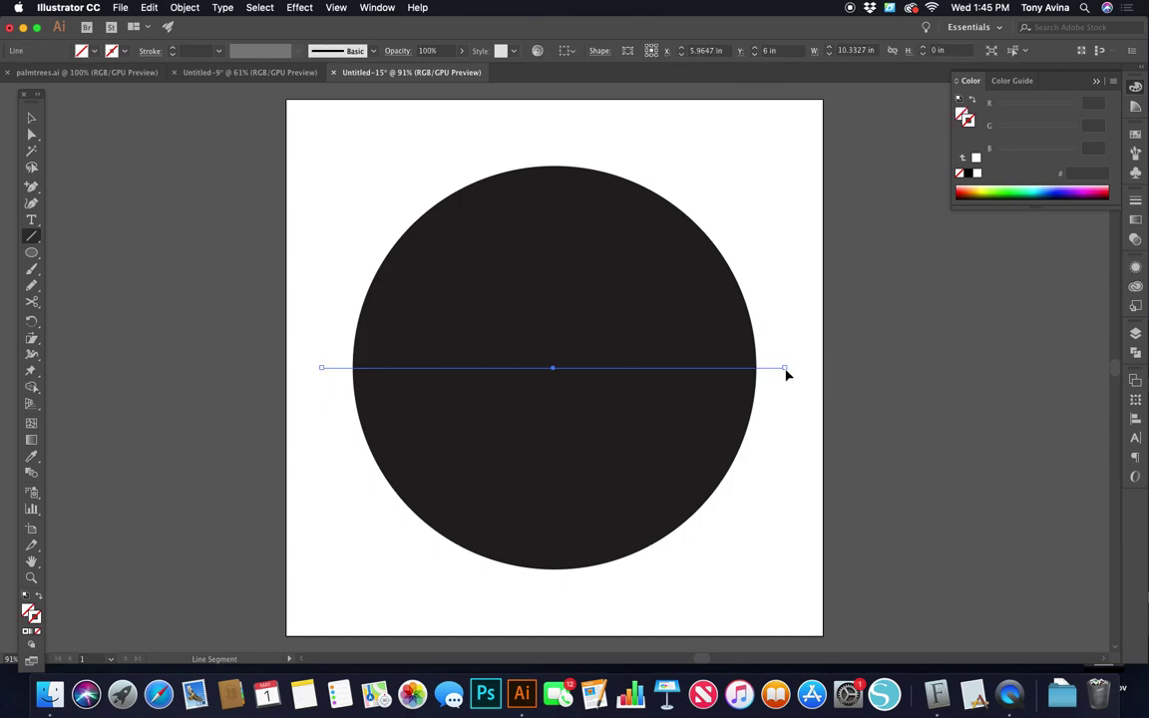
# Give the horizontal line an 8 pt stroke and colour the stroke red from the swatches
pyautogui.click(30, 118)
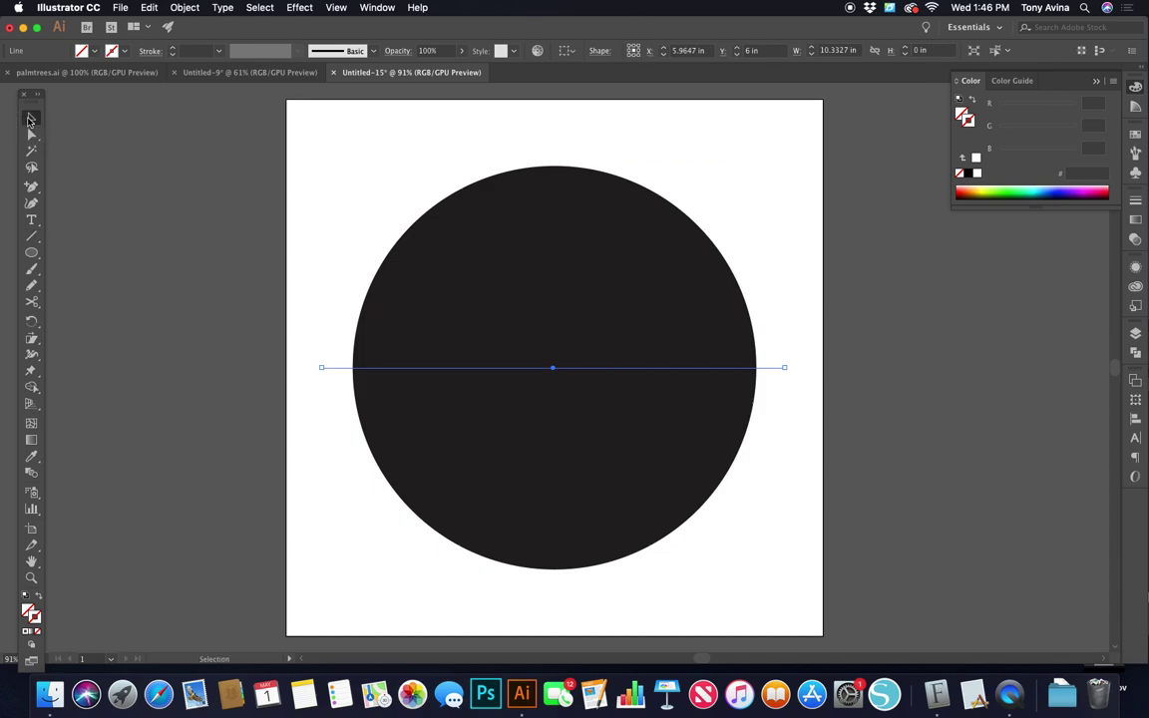
pyautogui.click(218, 50)
pyautogui.click(244, 217)
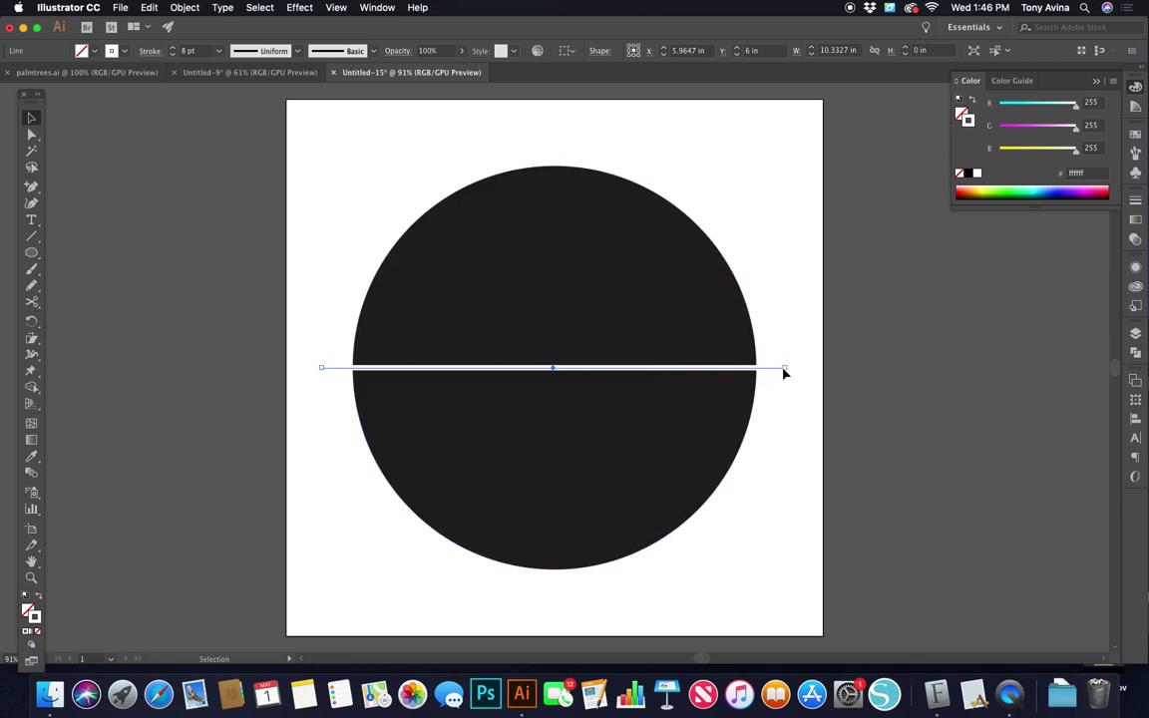
pyautogui.click(1132, 135)
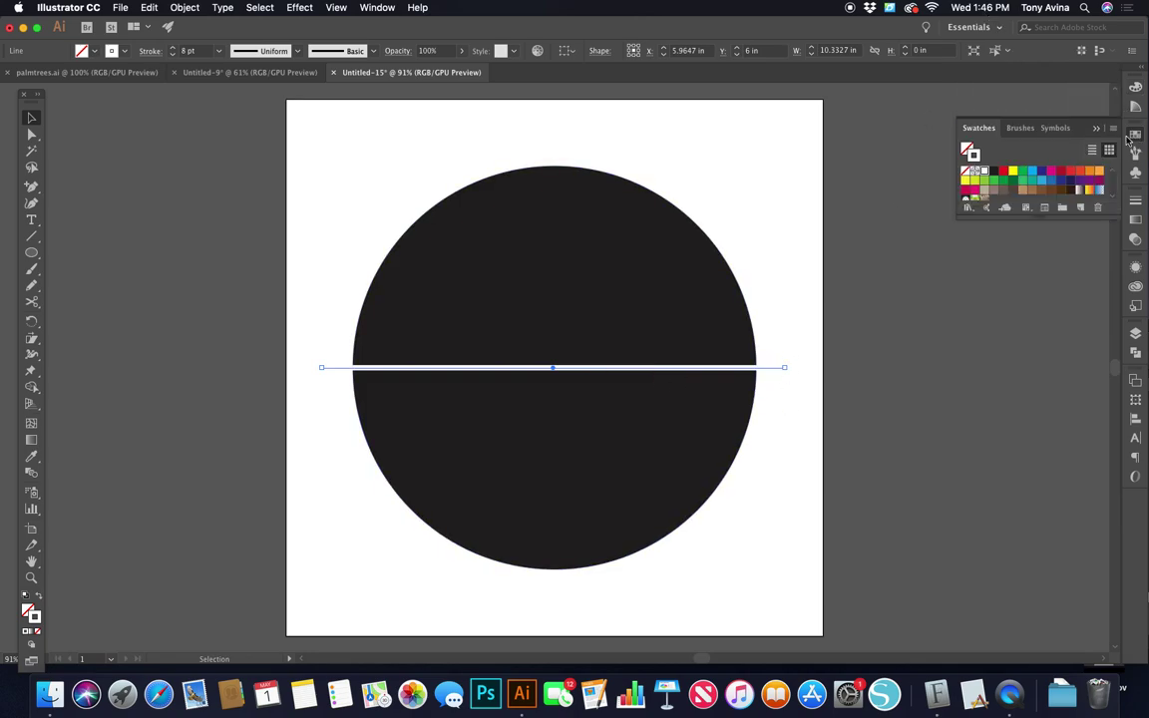
pyautogui.click(375, 8)
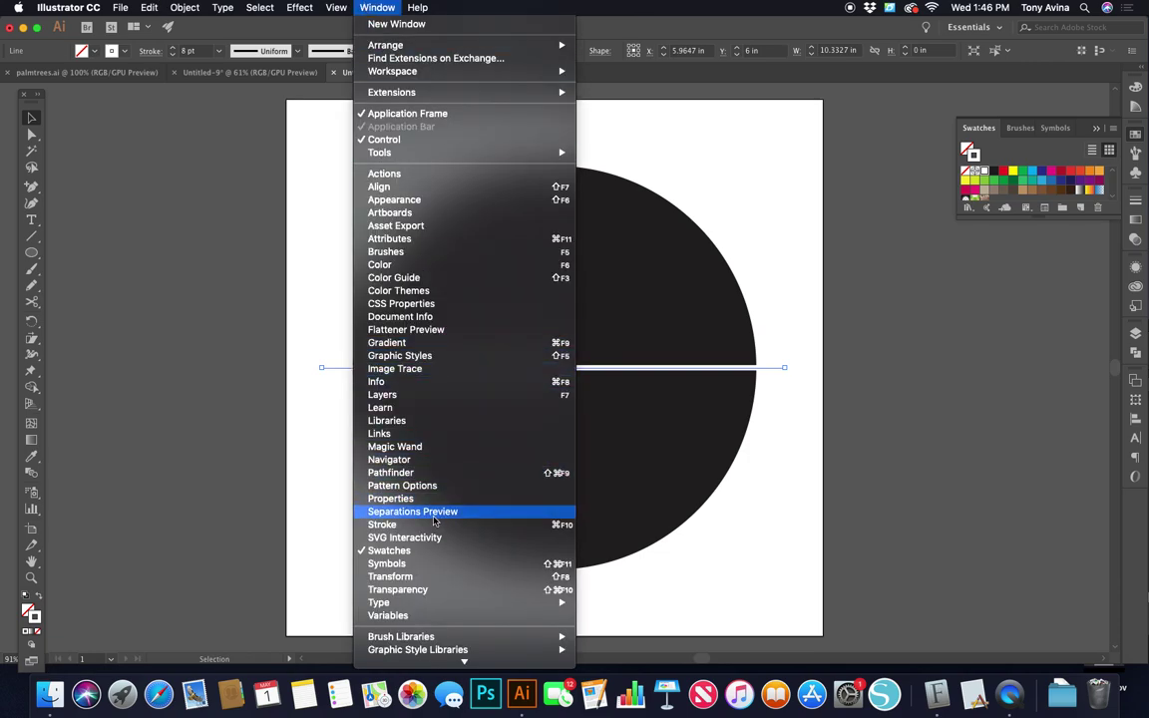
pyautogui.click(1006, 175)
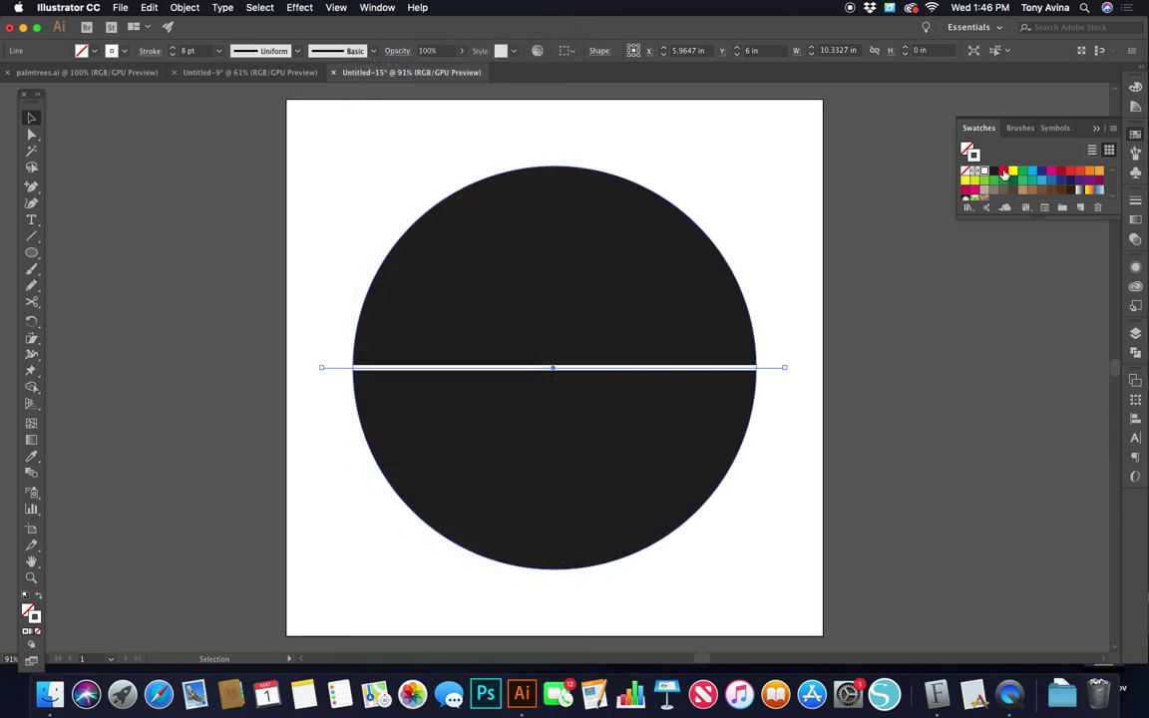
pyautogui.click(1004, 174)
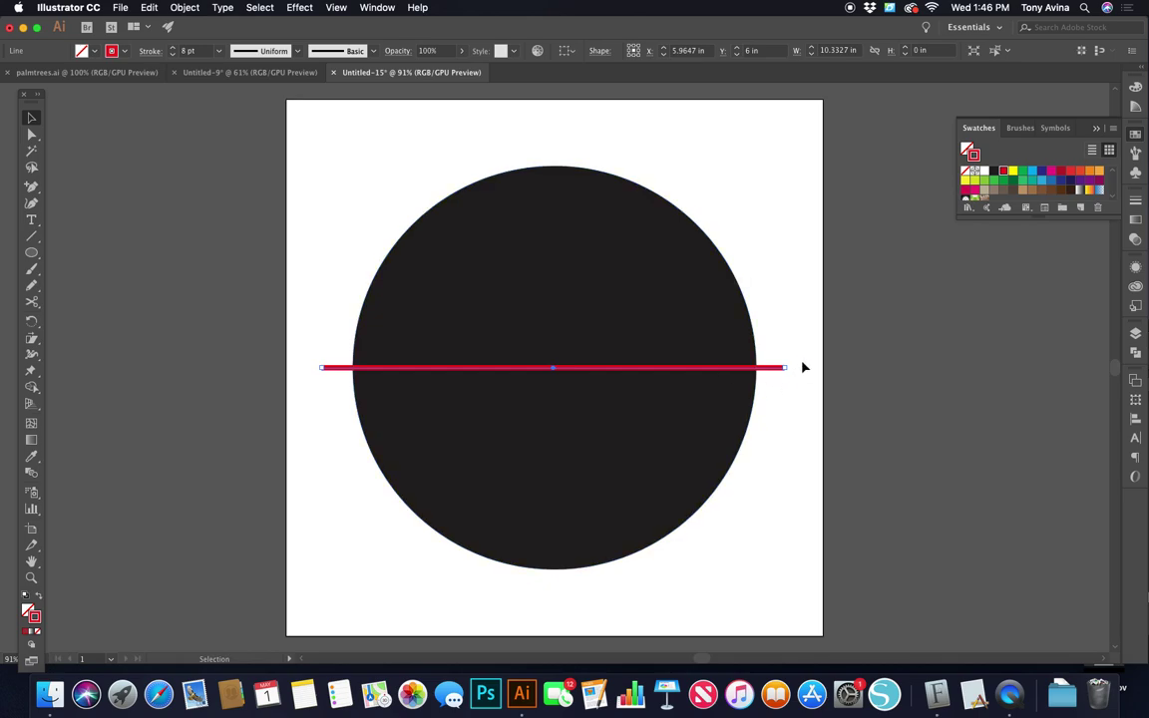
# Try a light blue fill on the red line, and reset its fill to none
pyautogui.click(972, 154)
pyautogui.click(977, 158)
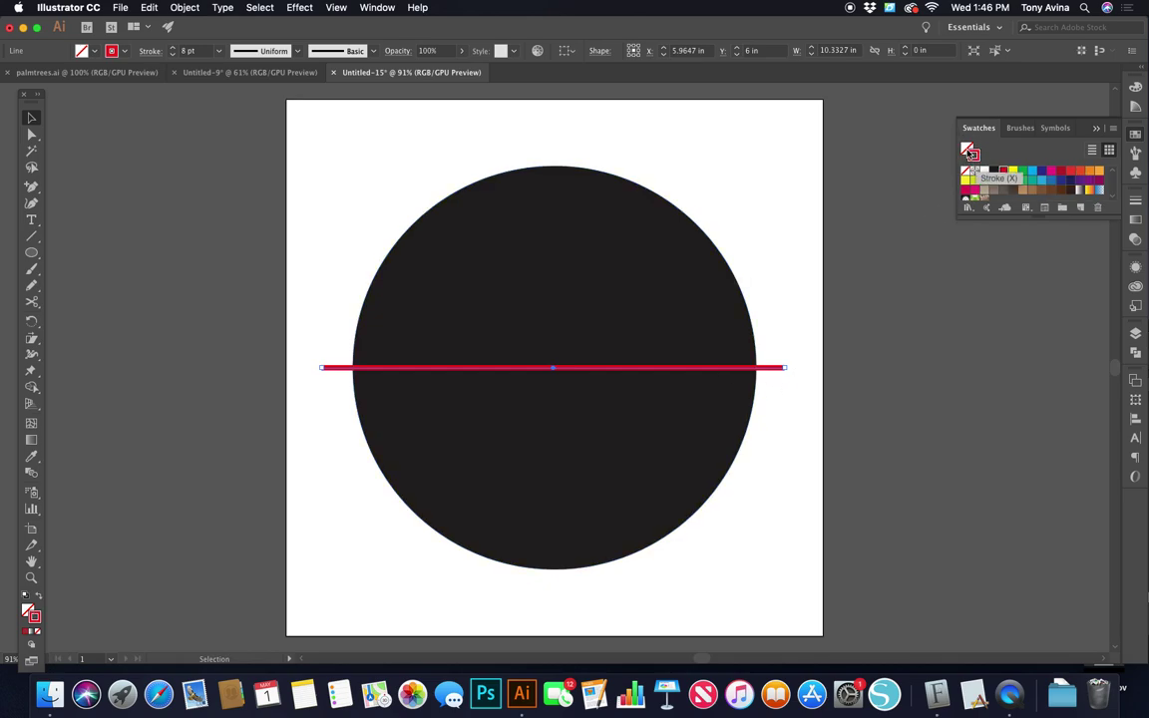
pyautogui.click(968, 152)
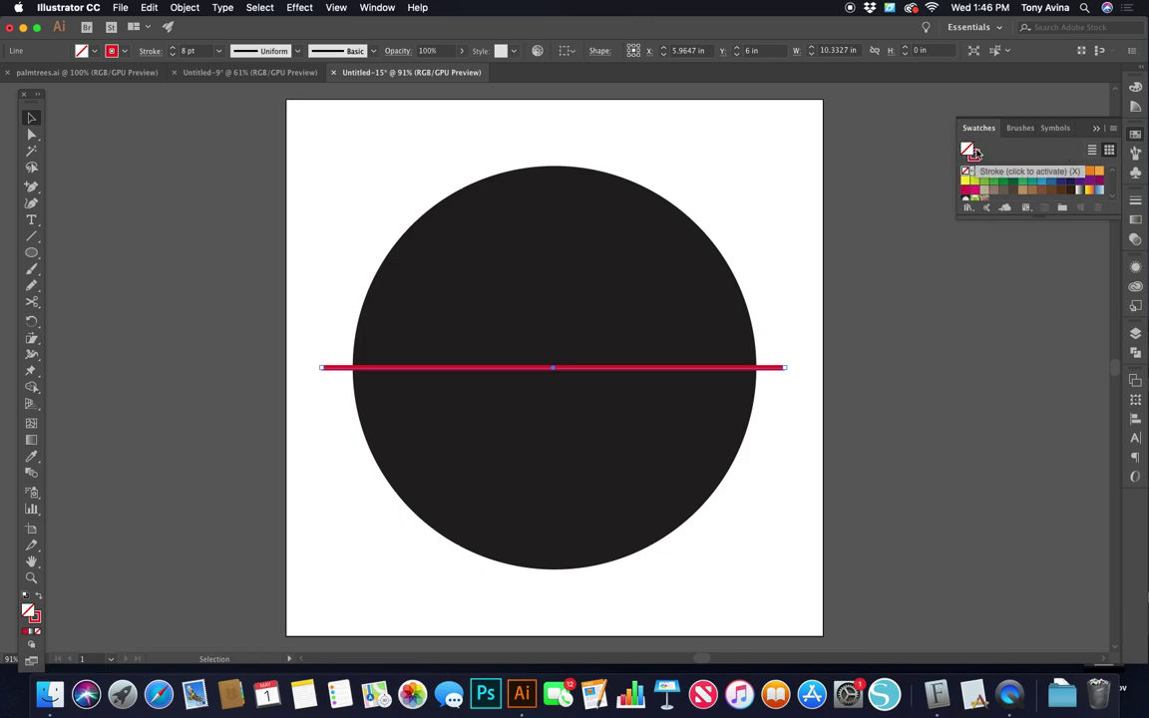
pyautogui.click(976, 158)
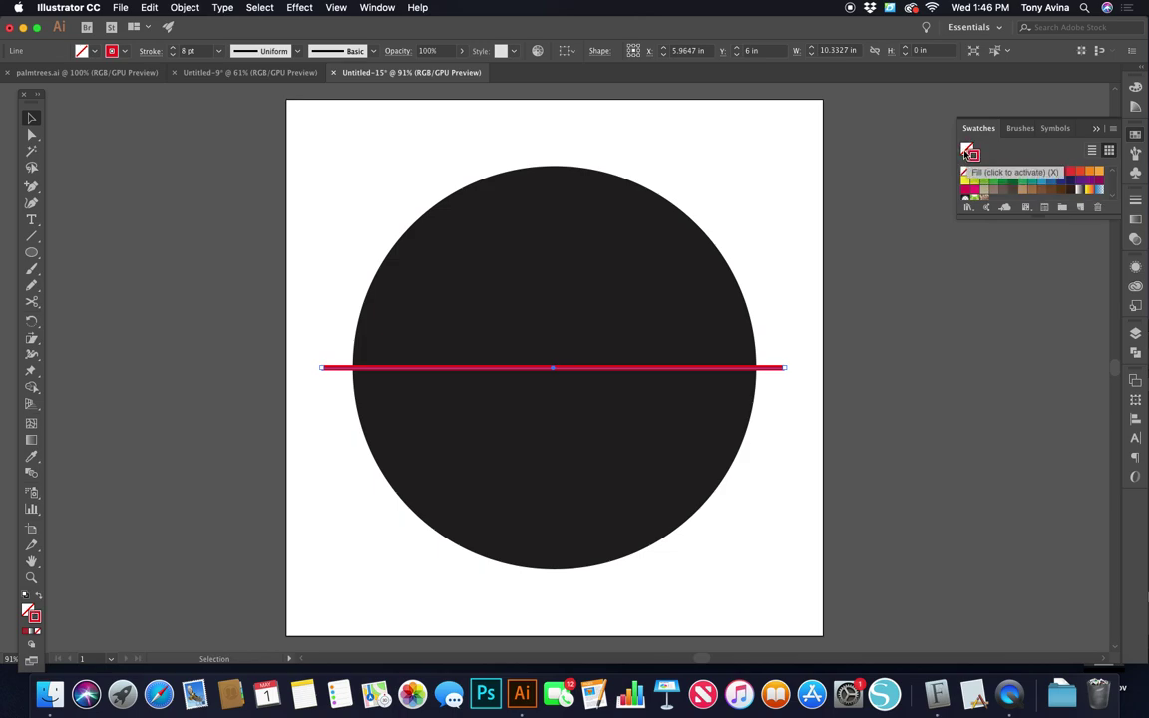
pyautogui.click(1031, 174)
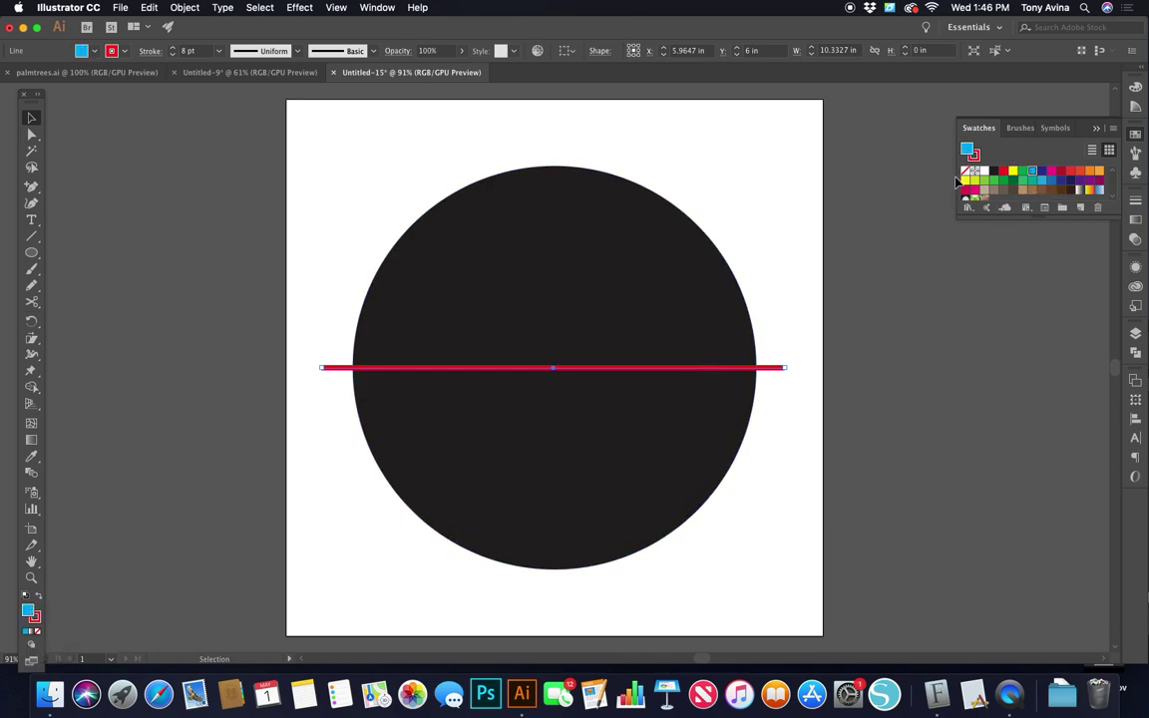
pyautogui.press('/')
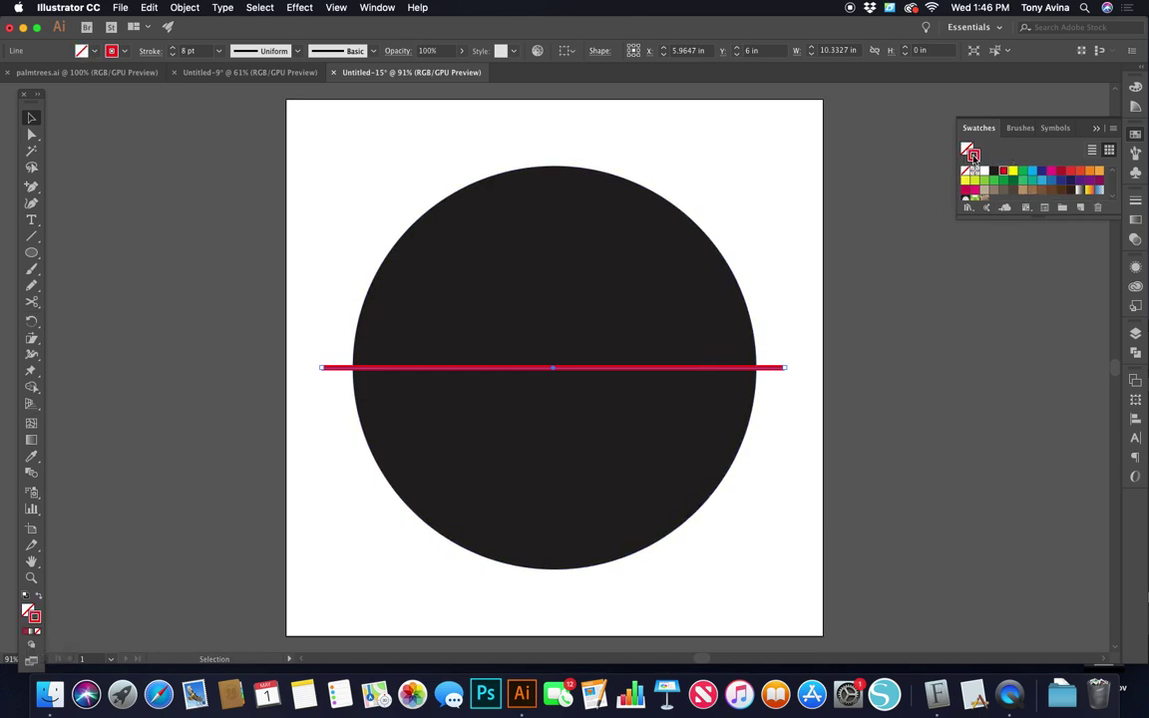
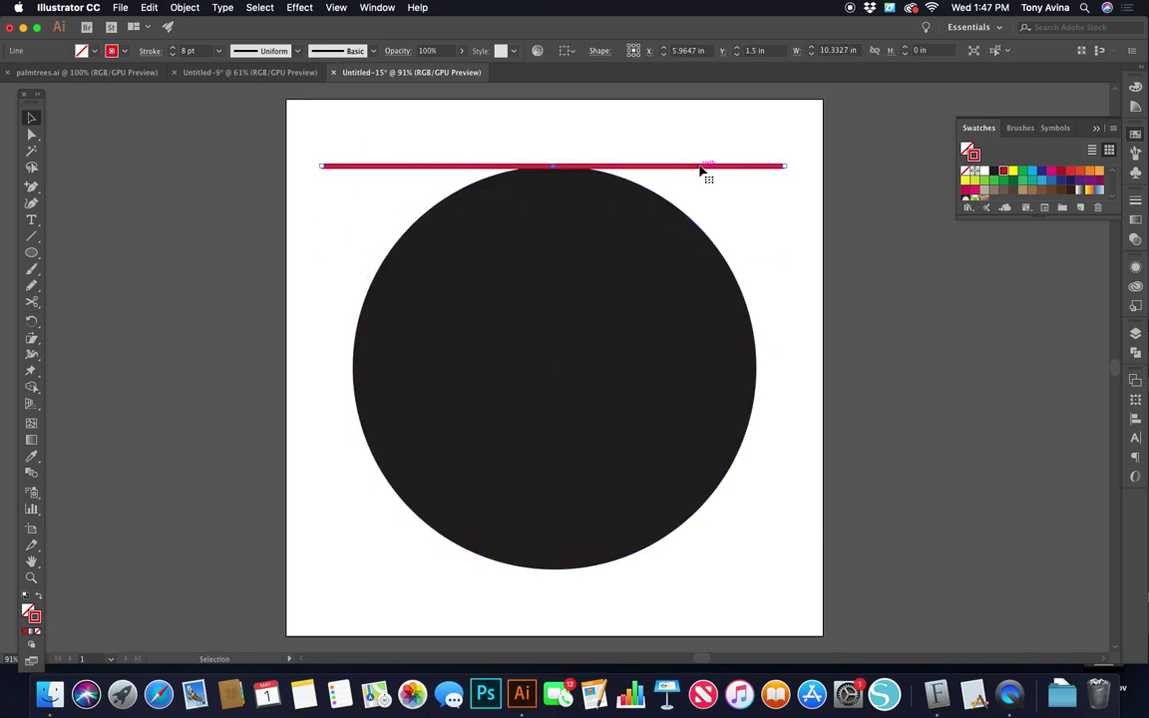
# Duplicate the red line at the circle's top edge, placing the copy about 0.49 in below the original
pyautogui.click(657, 166)
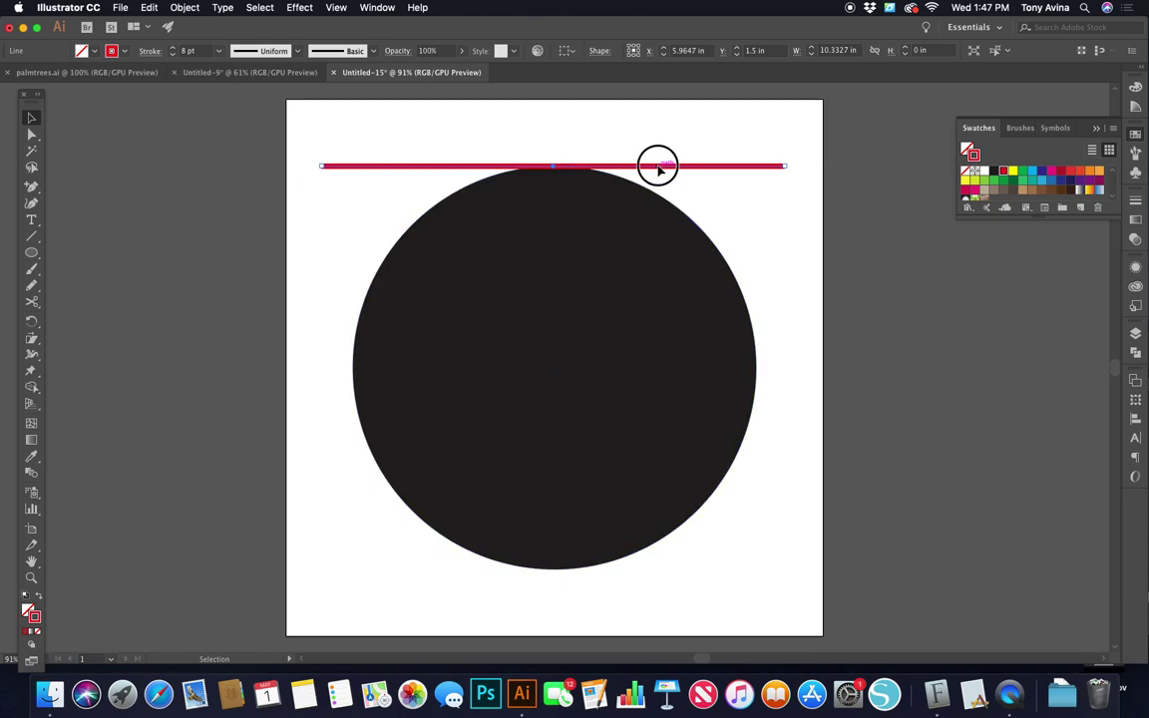
pyautogui.moveTo(659, 169); pyautogui.dragTo(663, 192)
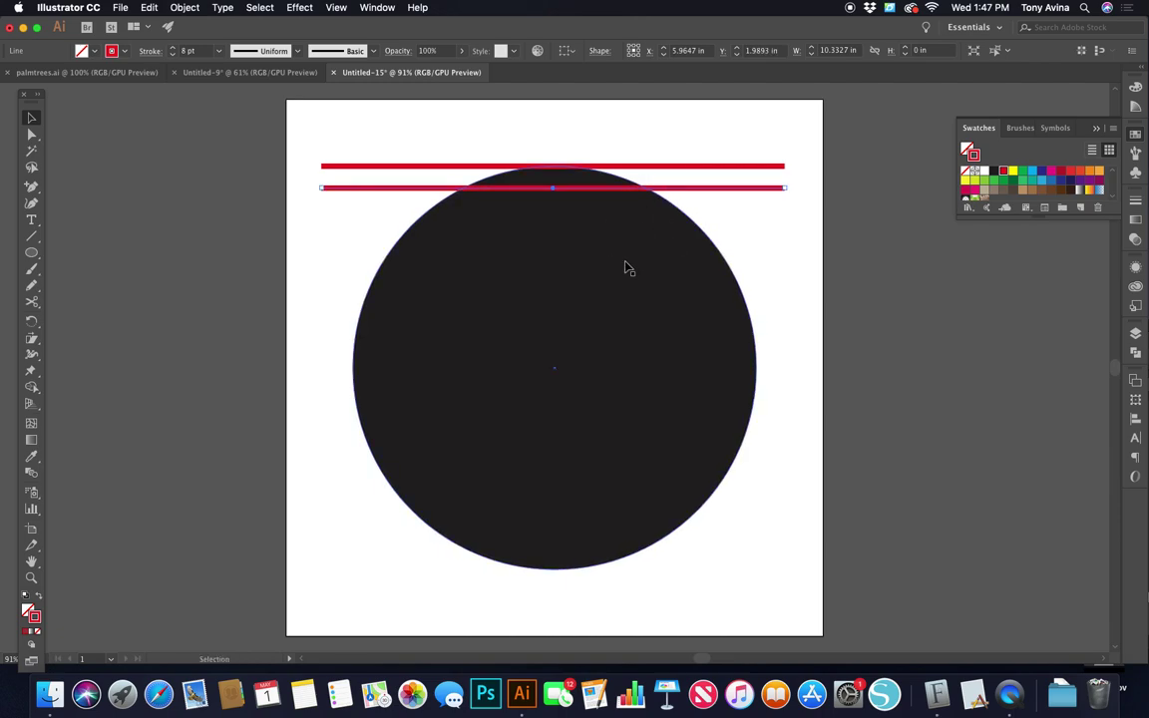
# Repeat the line duplication with Transform Again until ten red lines run from the circle's top edge to its middle
pyautogui.click(188, 6)
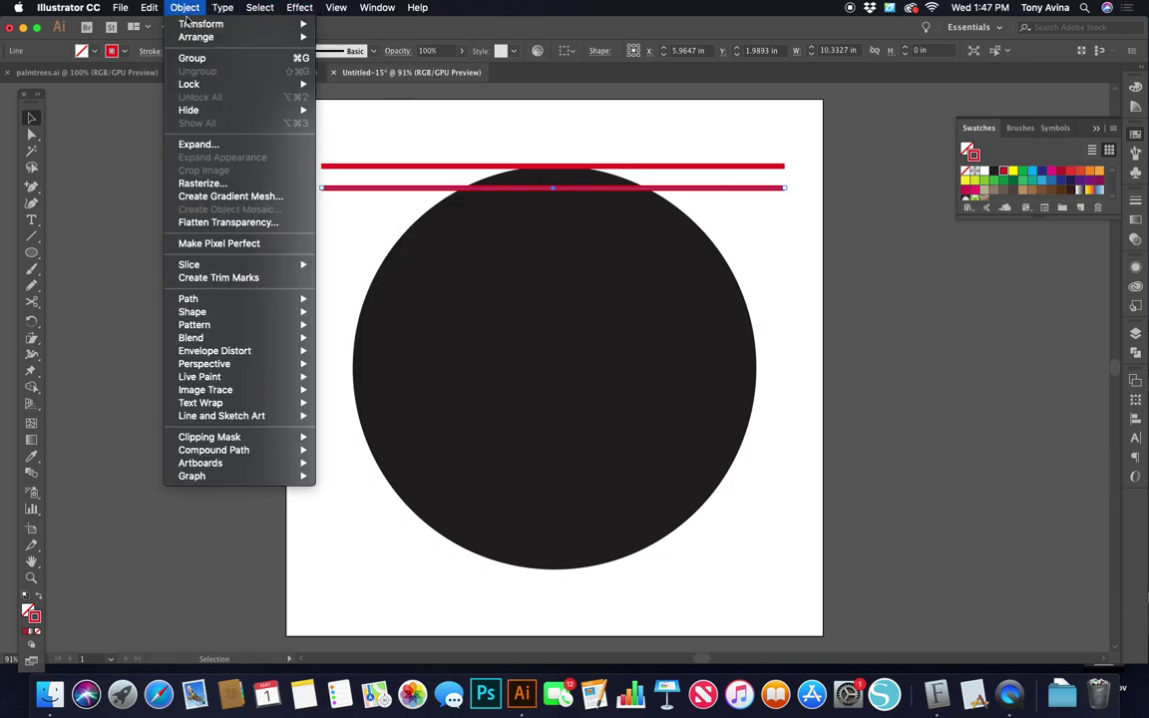
pyautogui.moveTo(199, 23)
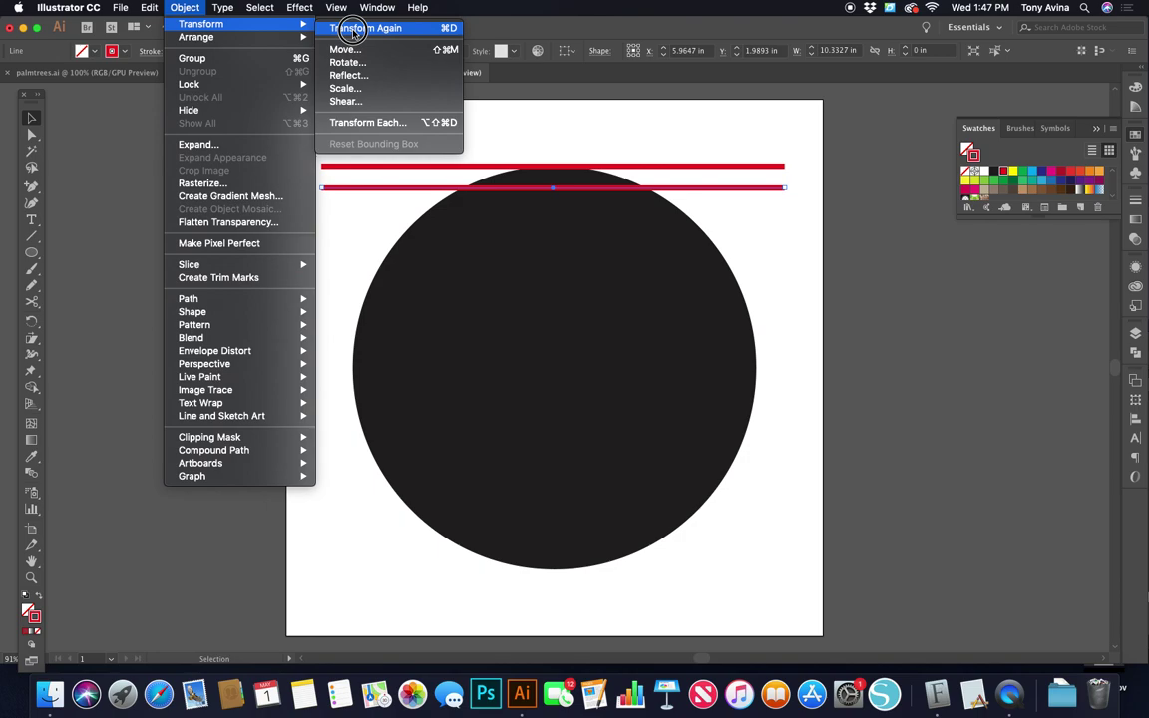
pyautogui.click(354, 28)
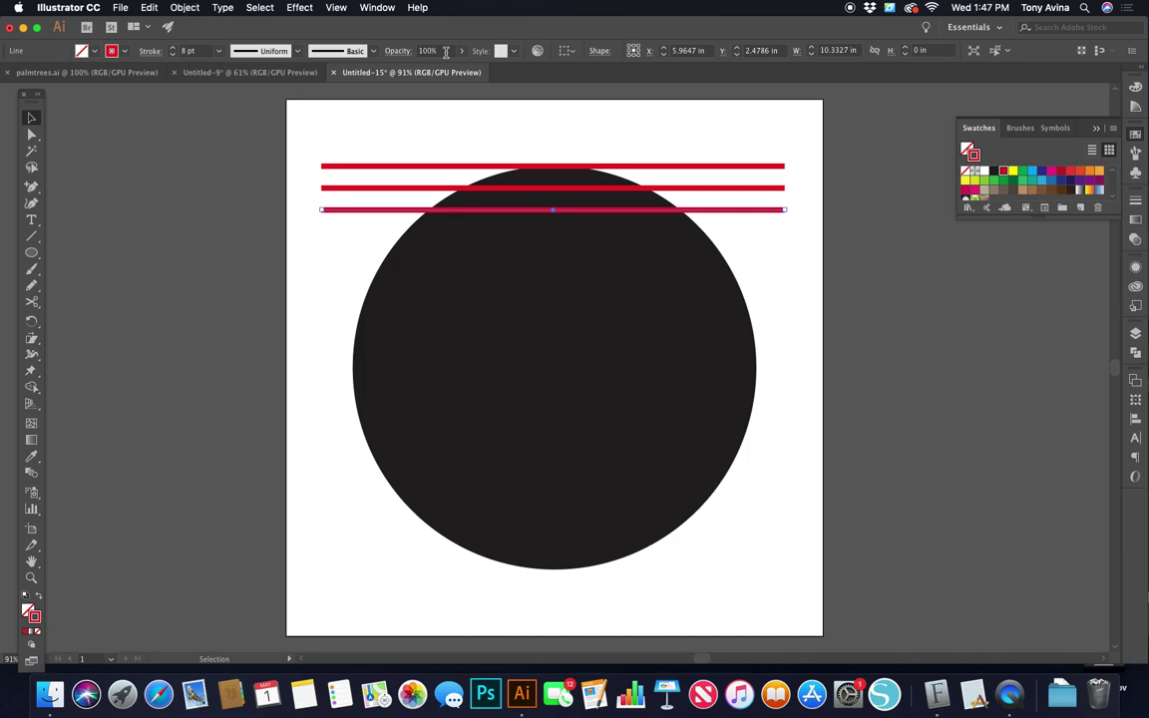
pyautogui.press('a')
pyautogui.keyDown('shift'); pyautogui.click(703, 246); pyautogui.keyUp('shift')
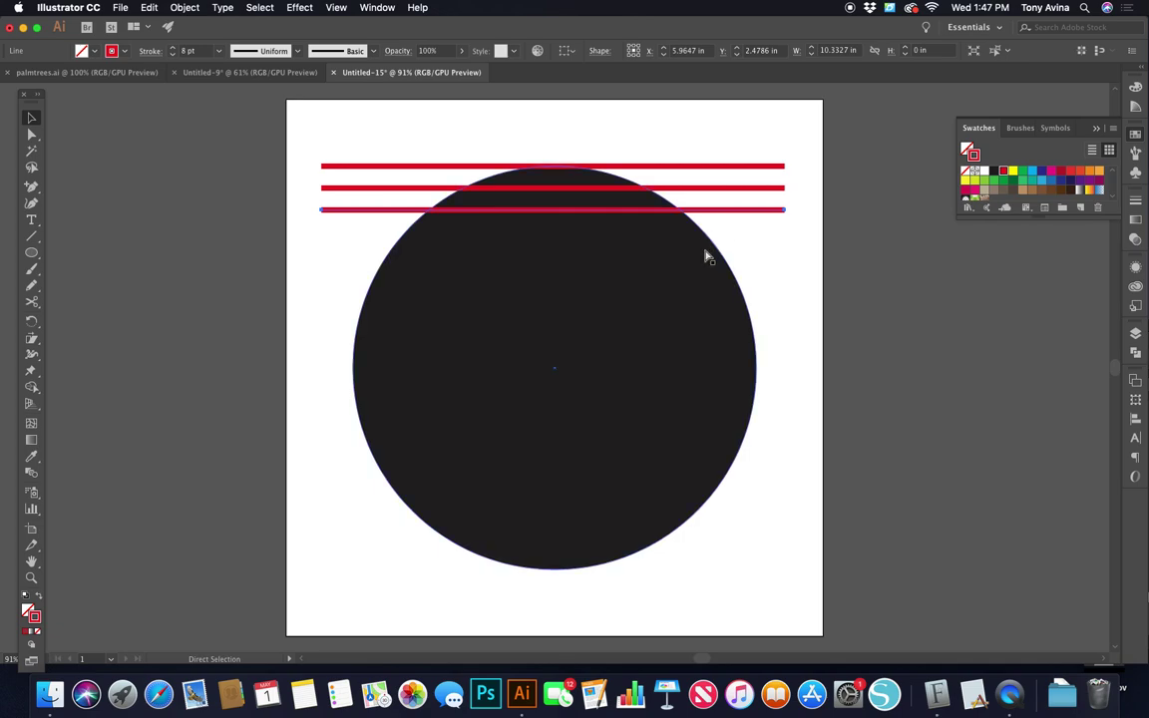
pyautogui.press('super+d')
pyautogui.press('super+d')
pyautogui.press('super+d')
pyautogui.press('super+d')
pyautogui.press('super+d')
pyautogui.press('super+d')
pyautogui.press('super+d')
pyautogui.click(795, 397)
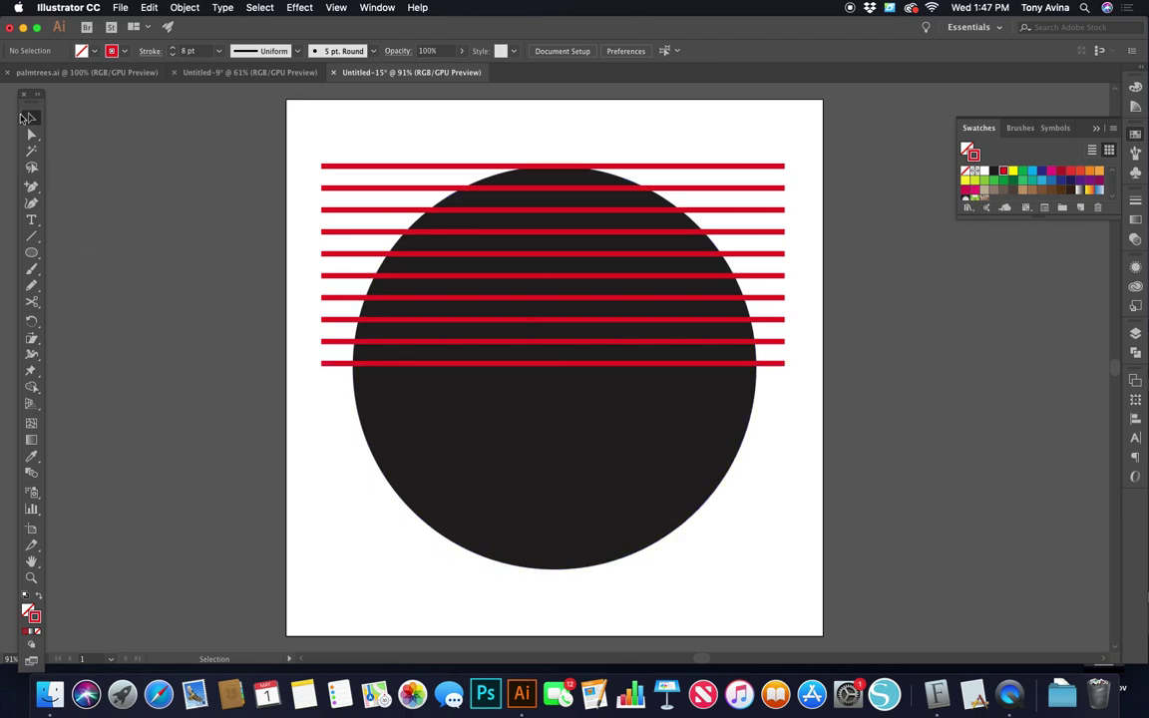
# Move the lowest red line straight down to the circle's bottom edge, at Y 10.5 in
pyautogui.click(774, 368)
pyautogui.moveTo(774, 368); pyautogui.dragTo(770, 568)
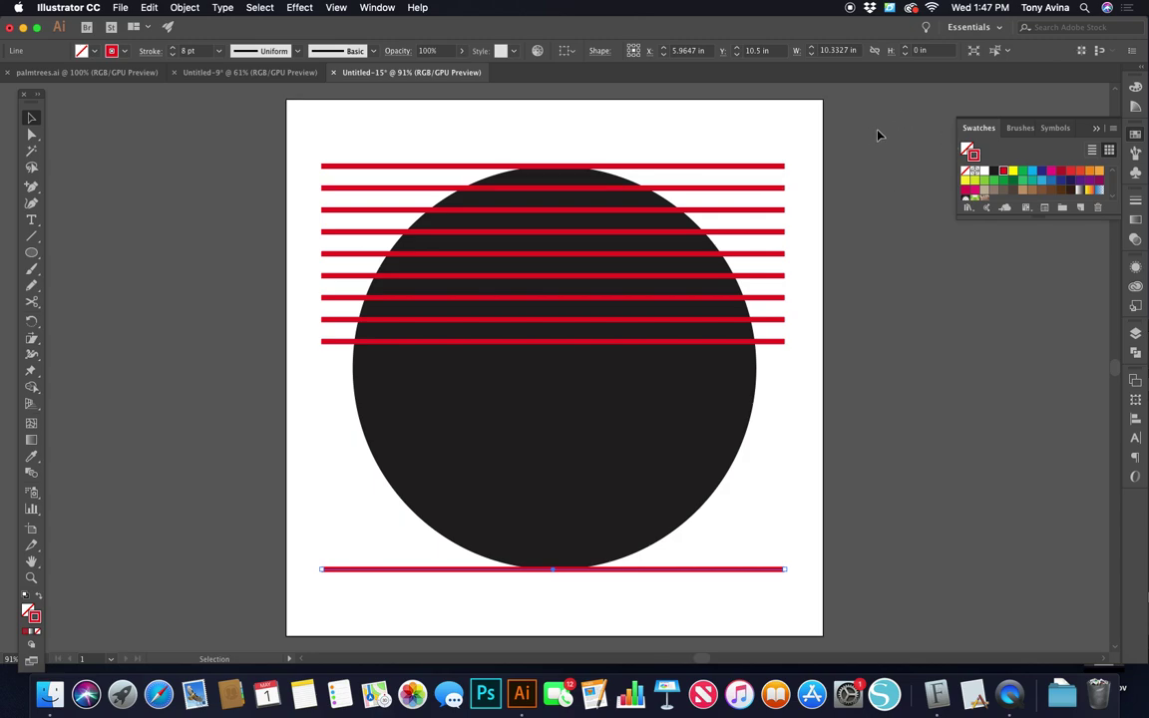
pyautogui.click(873, 234)
# Distribute all ten red lines evenly by their vertical centres, aligned to the selection
pyautogui.moveTo(850, 501); pyautogui.dragTo(776, 602)
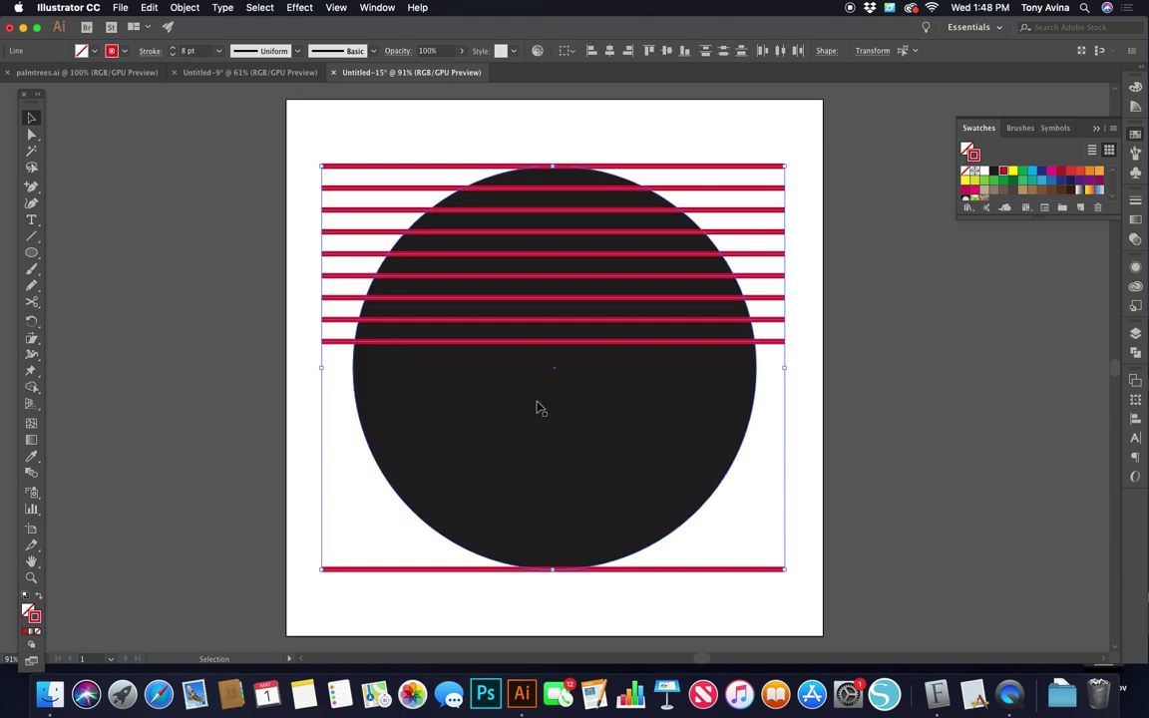
pyautogui.click(377, 8)
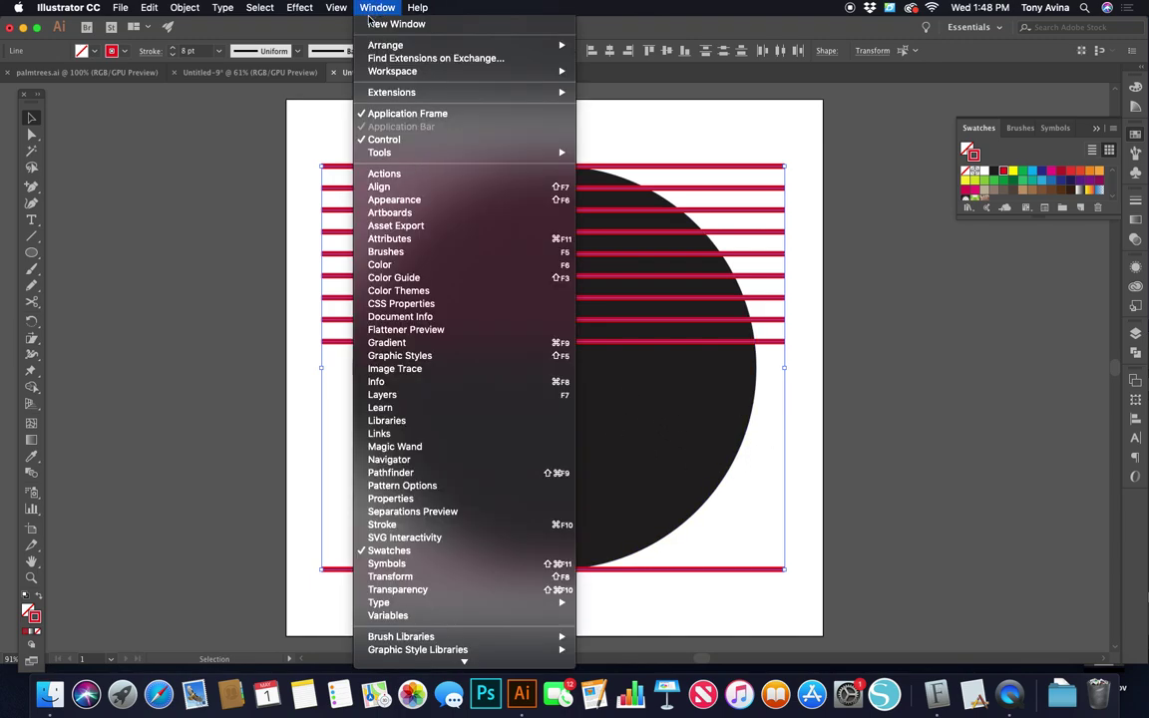
pyautogui.click(425, 186)
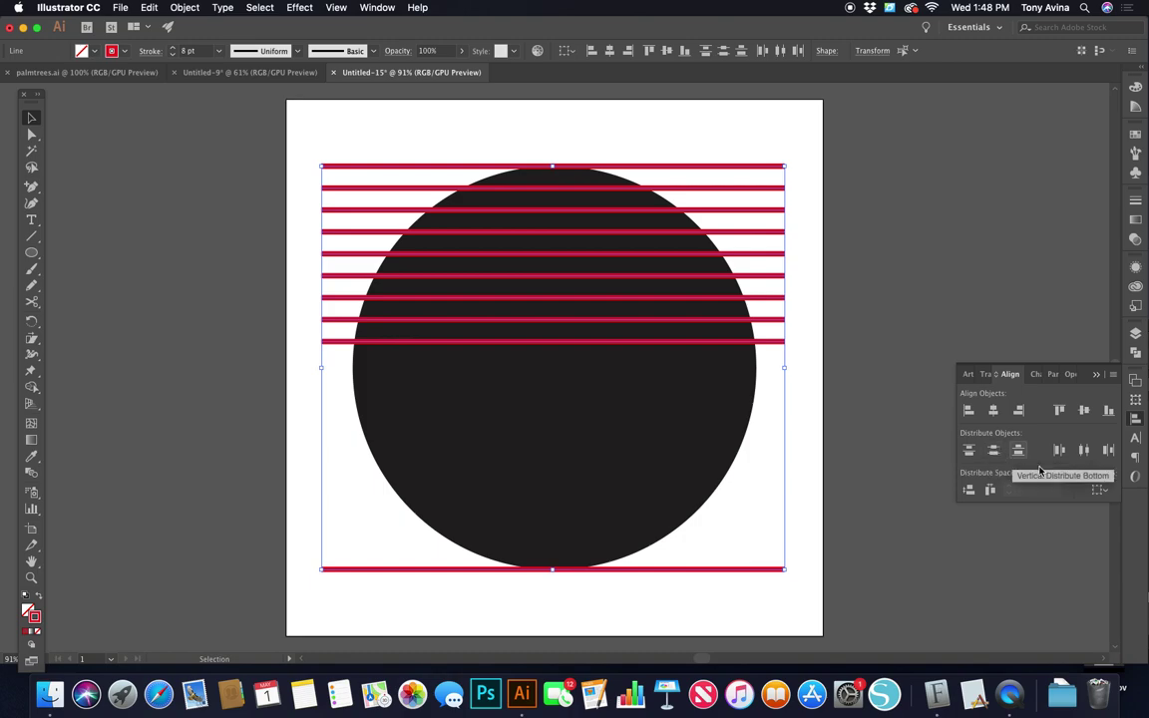
pyautogui.click(1113, 374)
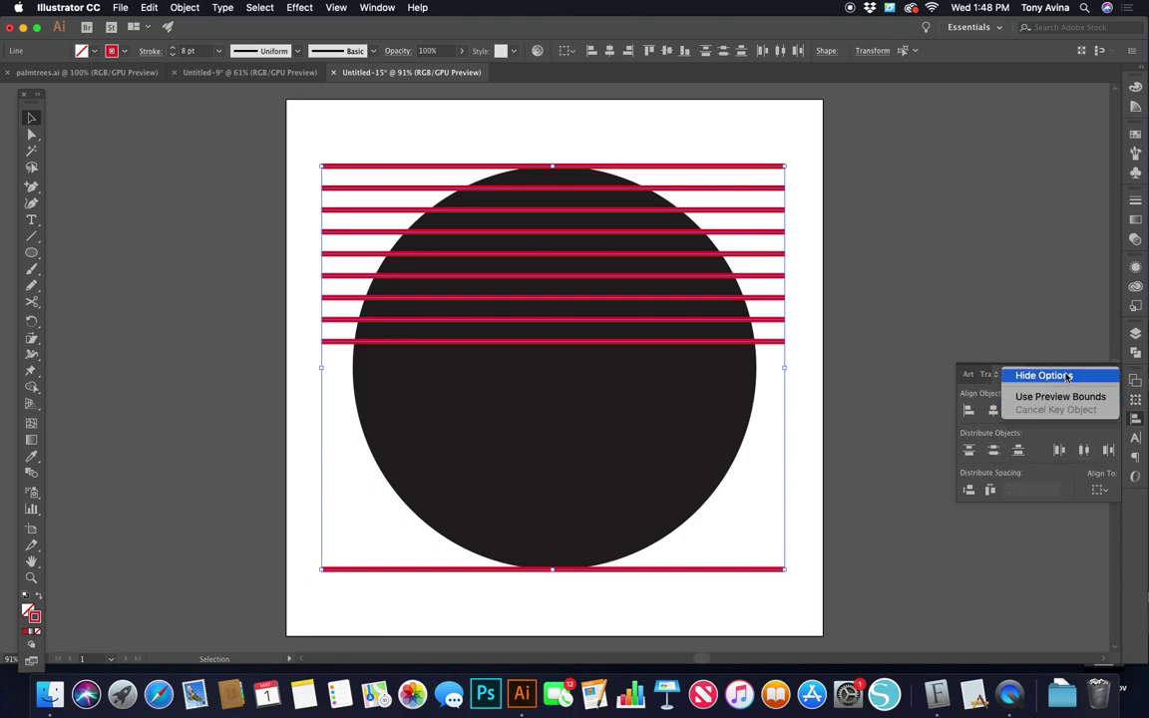
pyautogui.click(1098, 490)
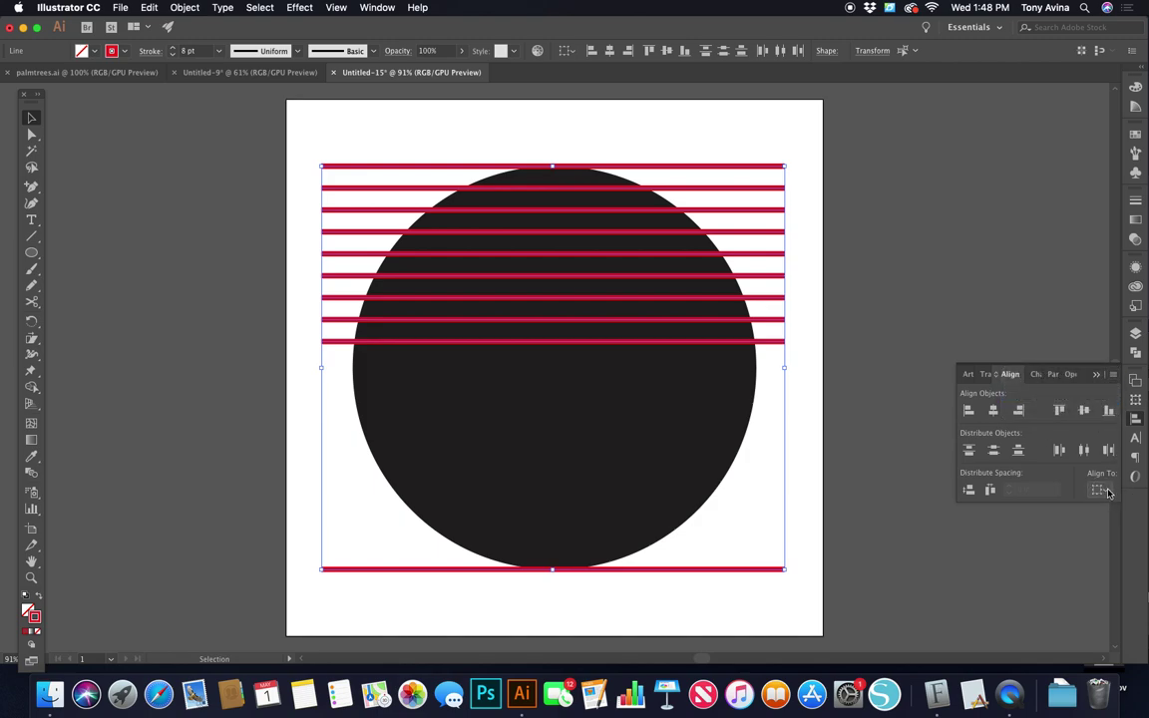
pyautogui.click(1098, 490)
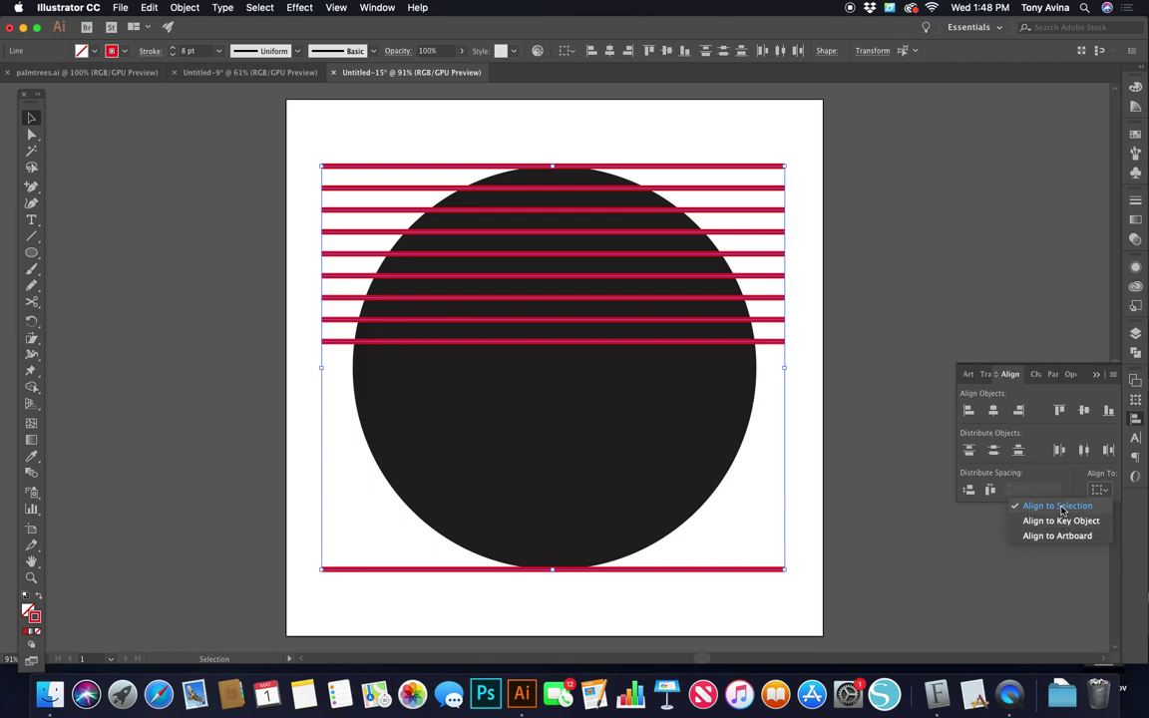
pyautogui.click(1059, 507)
pyautogui.click(993, 452)
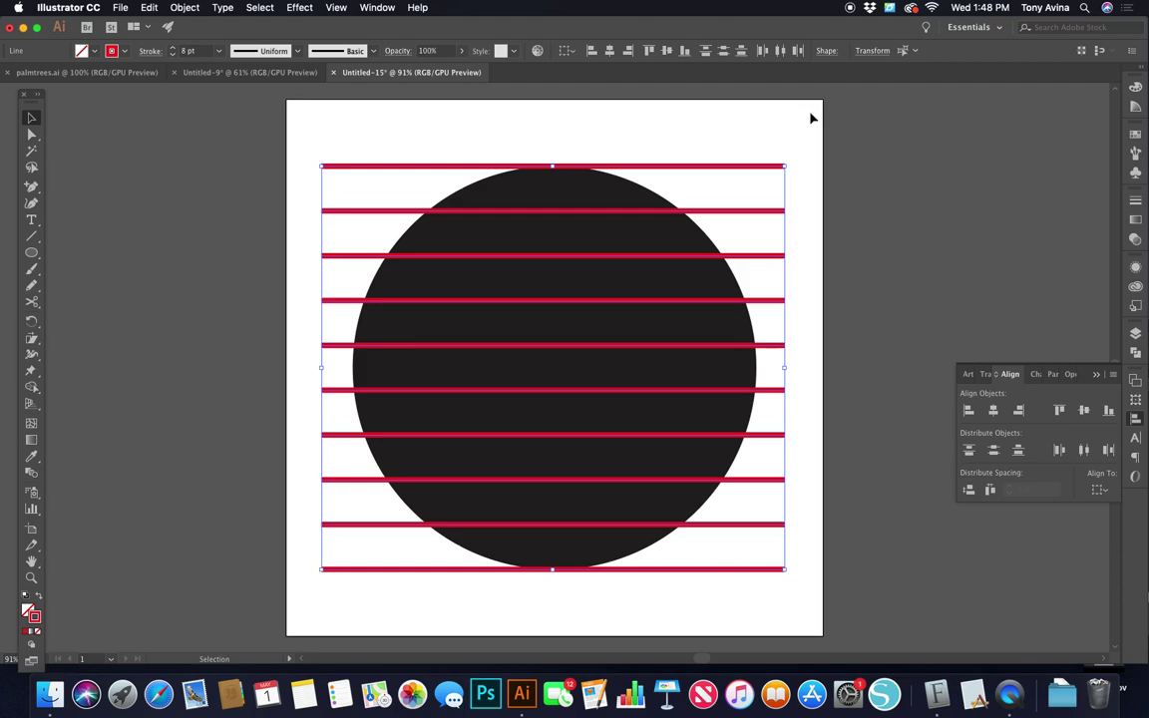
pyautogui.click(882, 133)
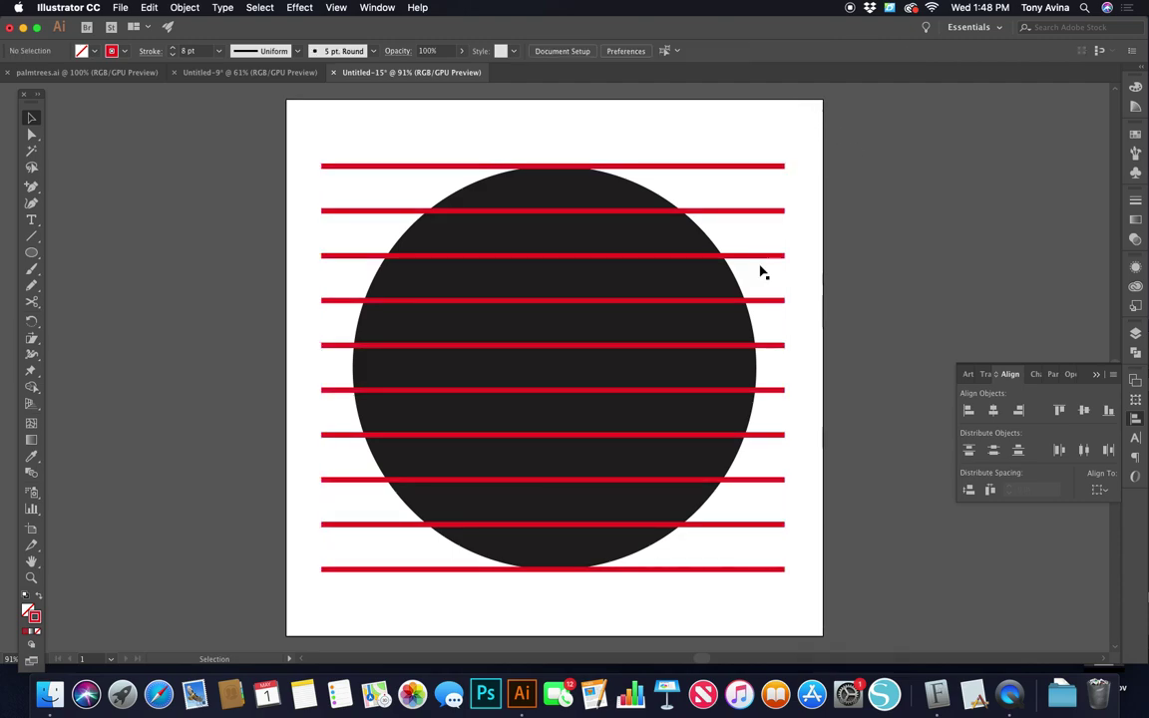
# Delete the two outermost red lines touching the circle's top and bottom edges
pyautogui.click(773, 167)
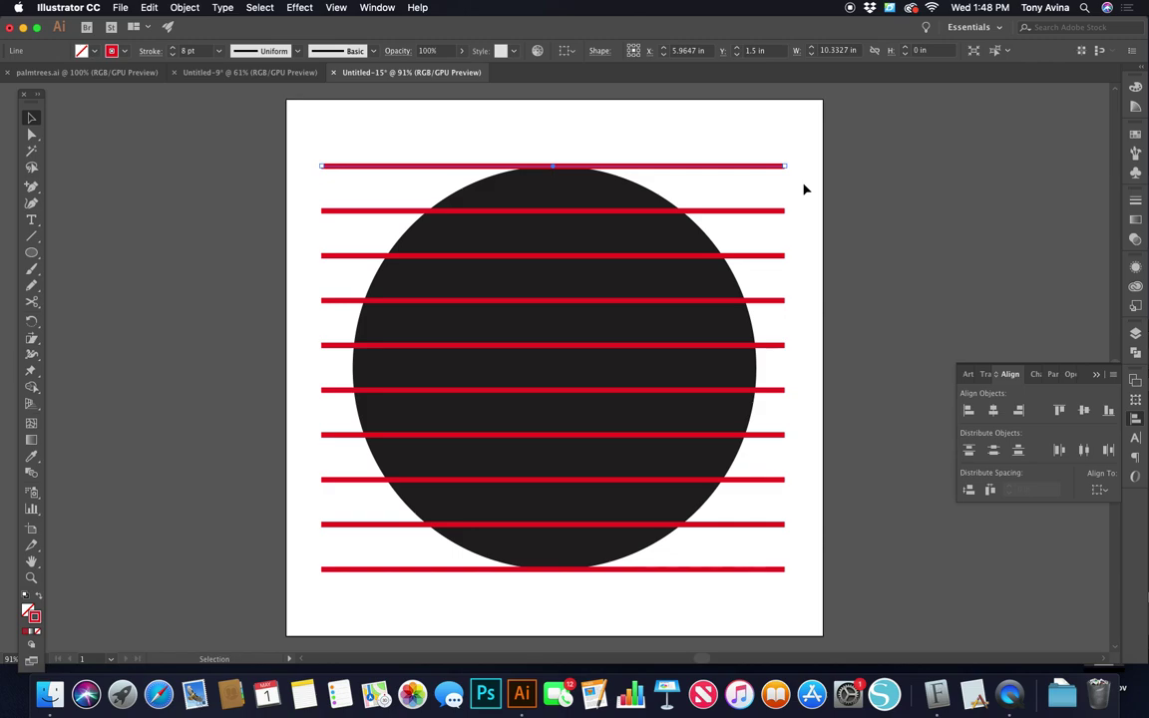
pyautogui.press('Delete')
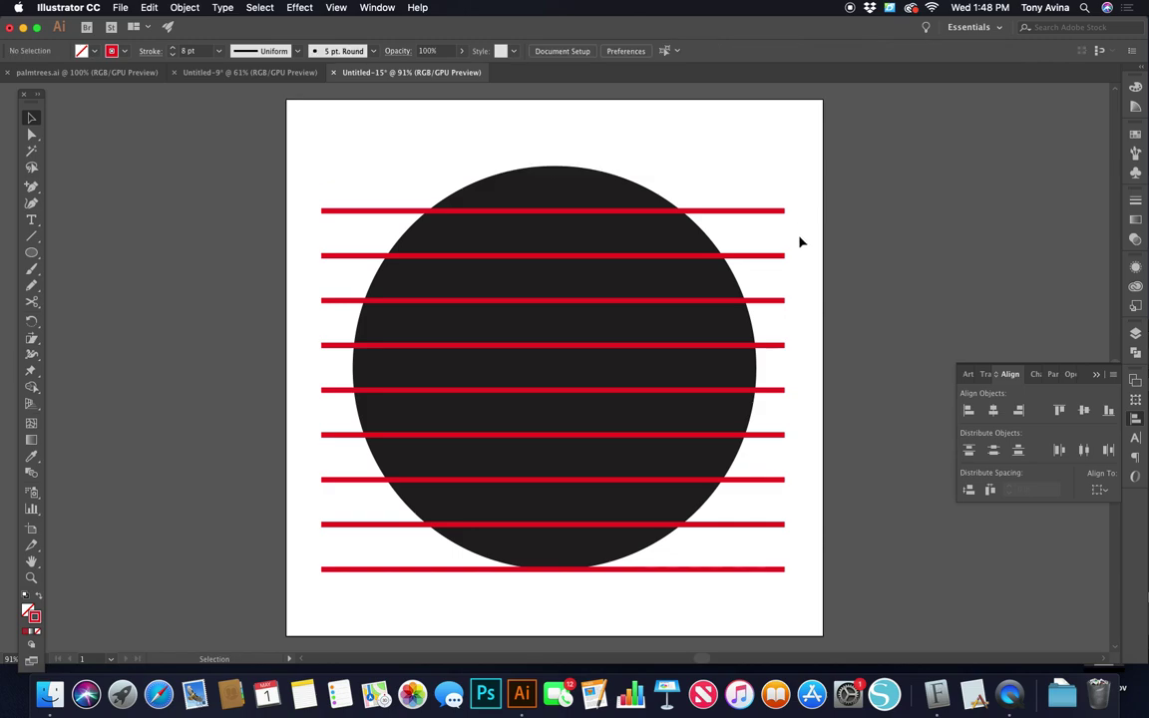
pyautogui.click(750, 570)
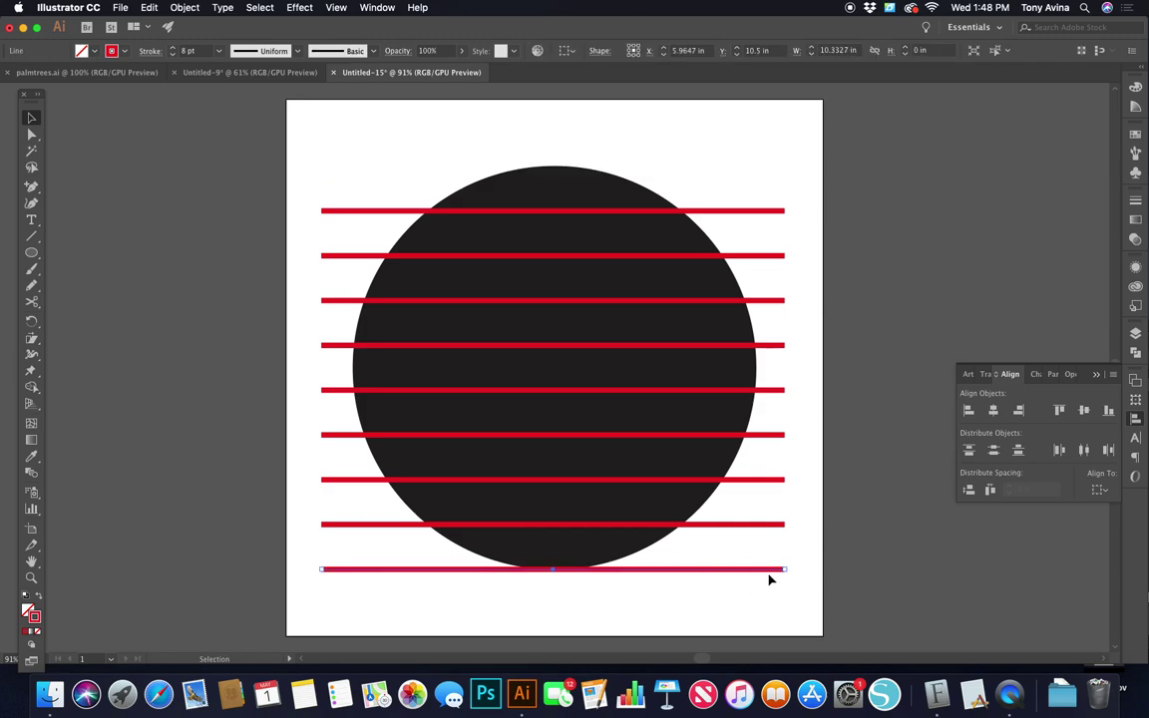
pyautogui.press('Delete')
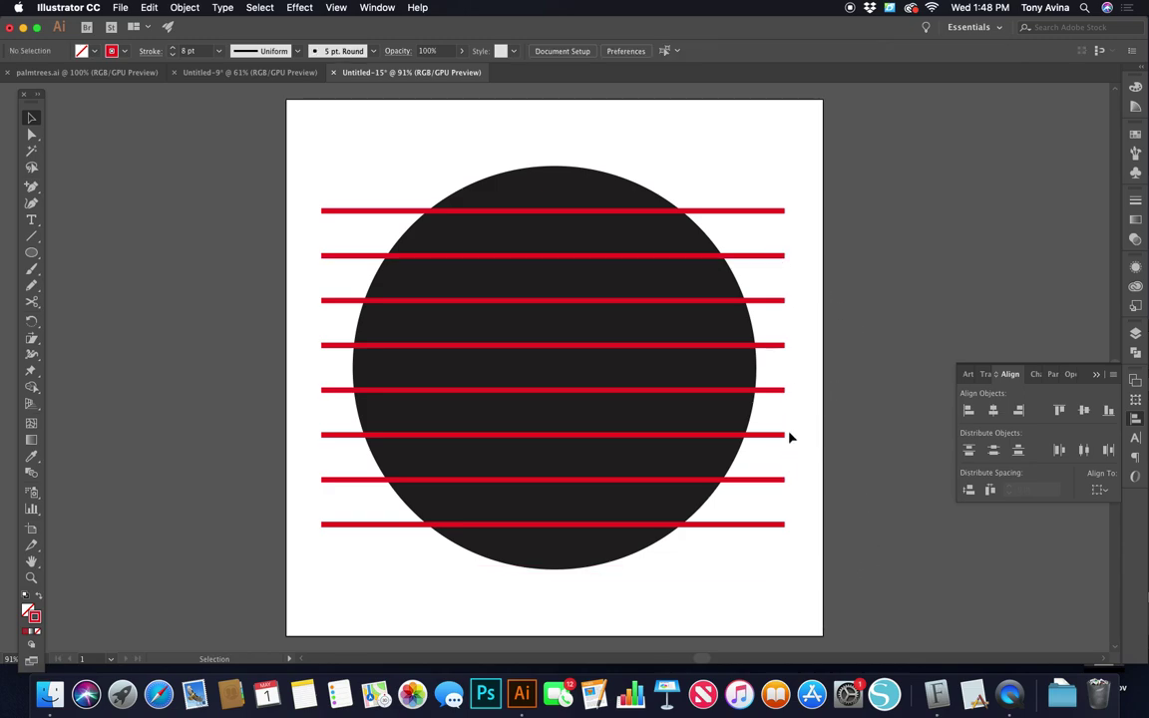
# Start a Zig Zag effect on the three lowest red lines, with preview on and smooth points
pyautogui.click(33, 119)
pyautogui.moveTo(808, 482); pyautogui.dragTo(790, 439)
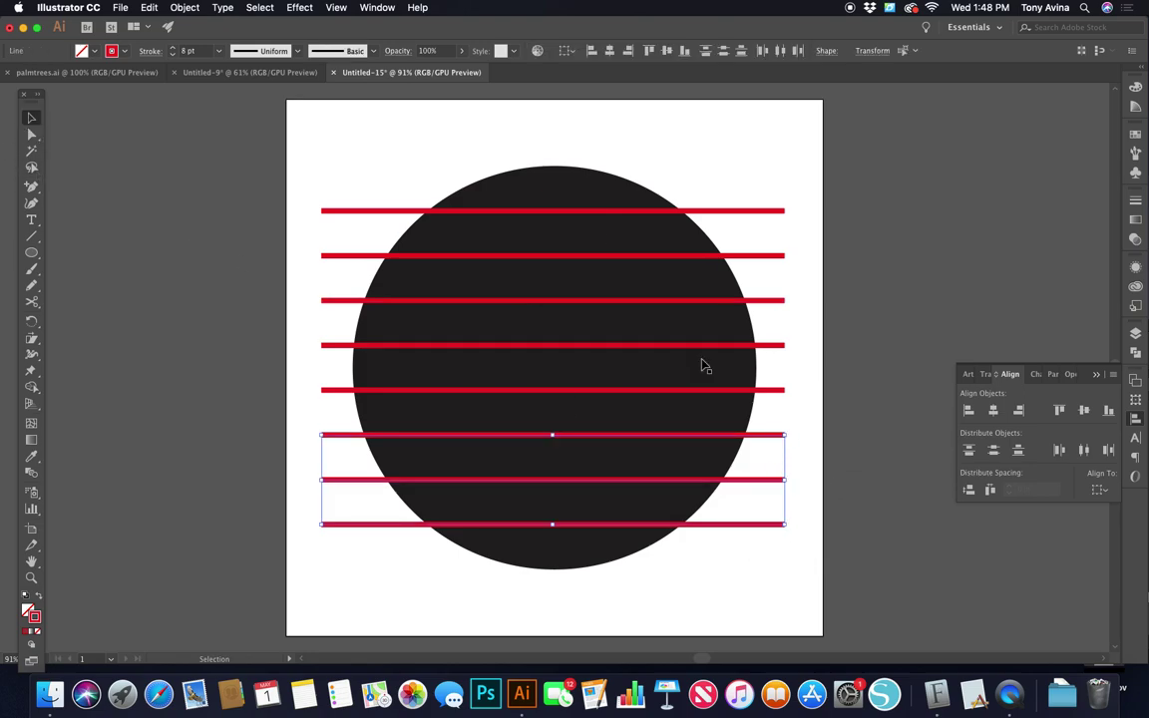
pyautogui.click(299, 8)
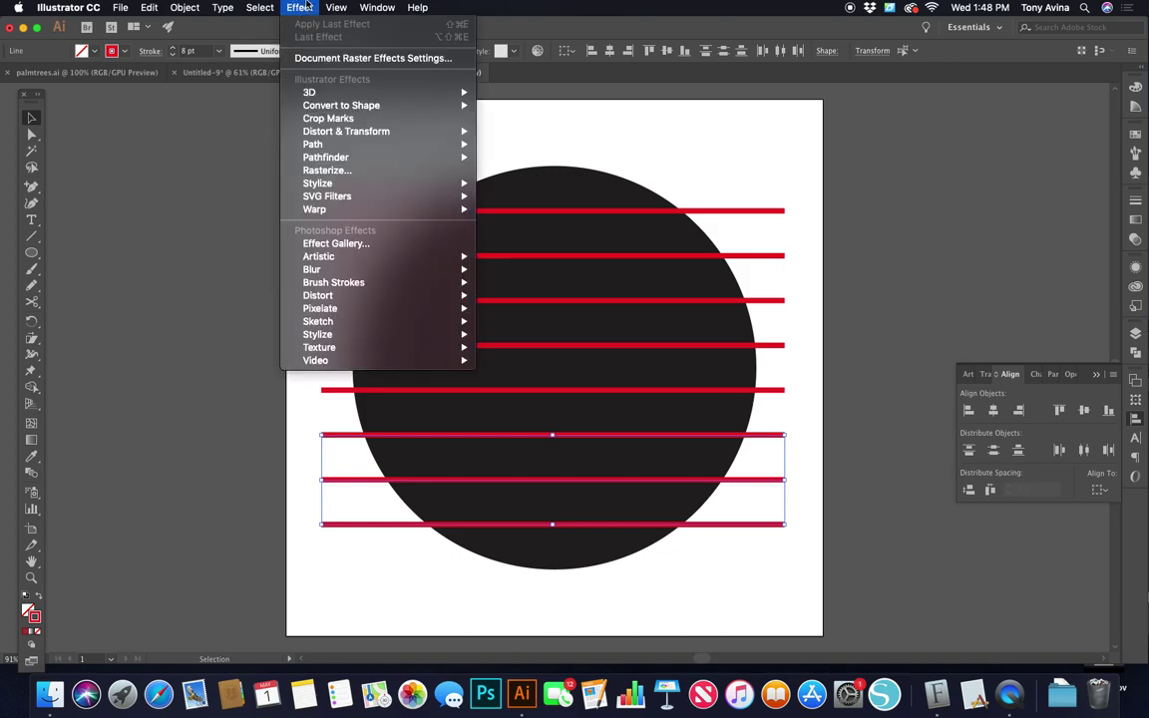
pyautogui.moveTo(376, 142)
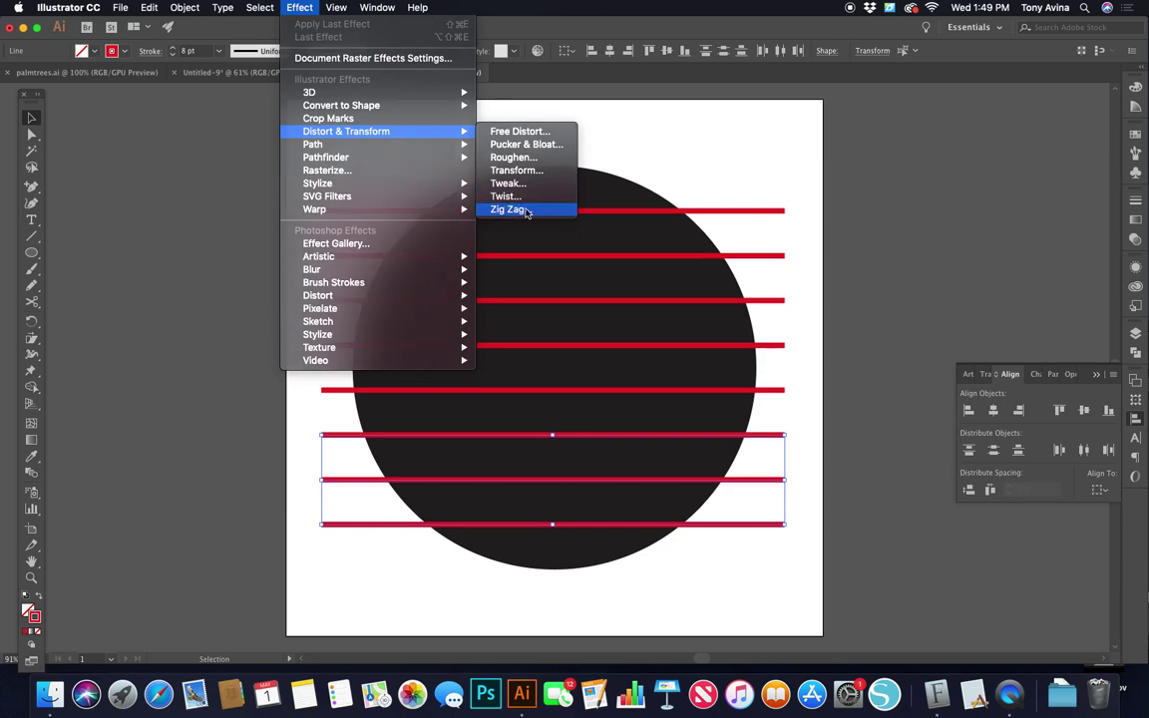
pyautogui.click(509, 210)
pyautogui.click(778, 277)
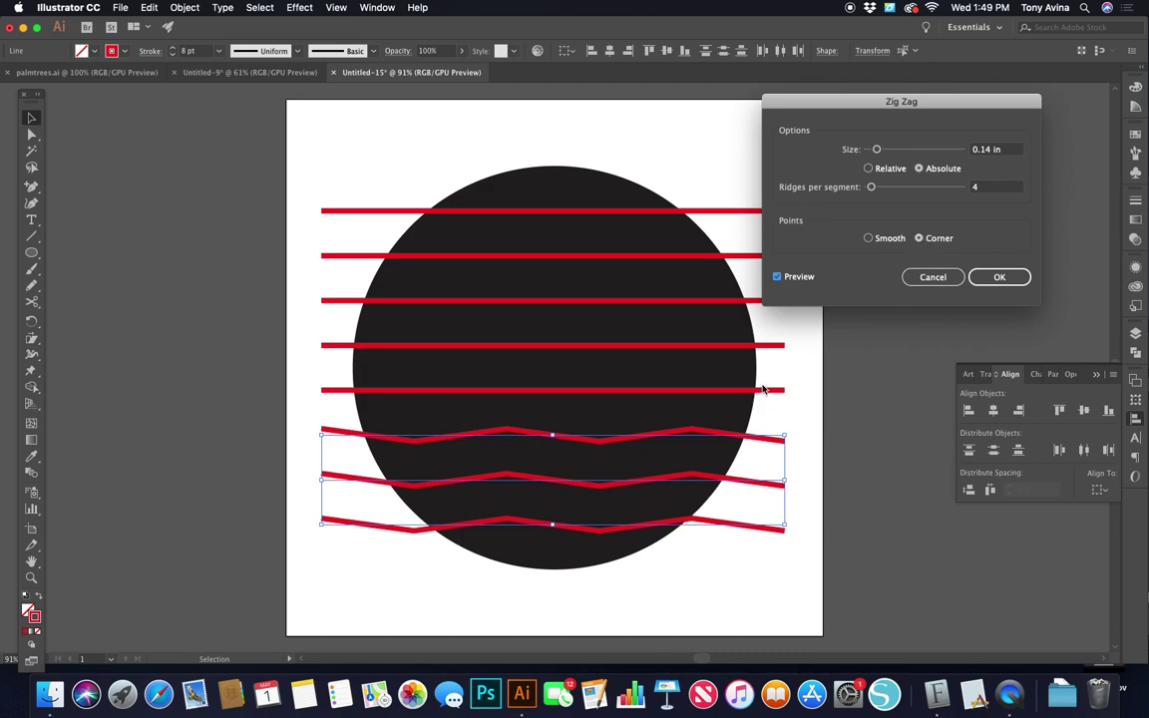
pyautogui.click(868, 238)
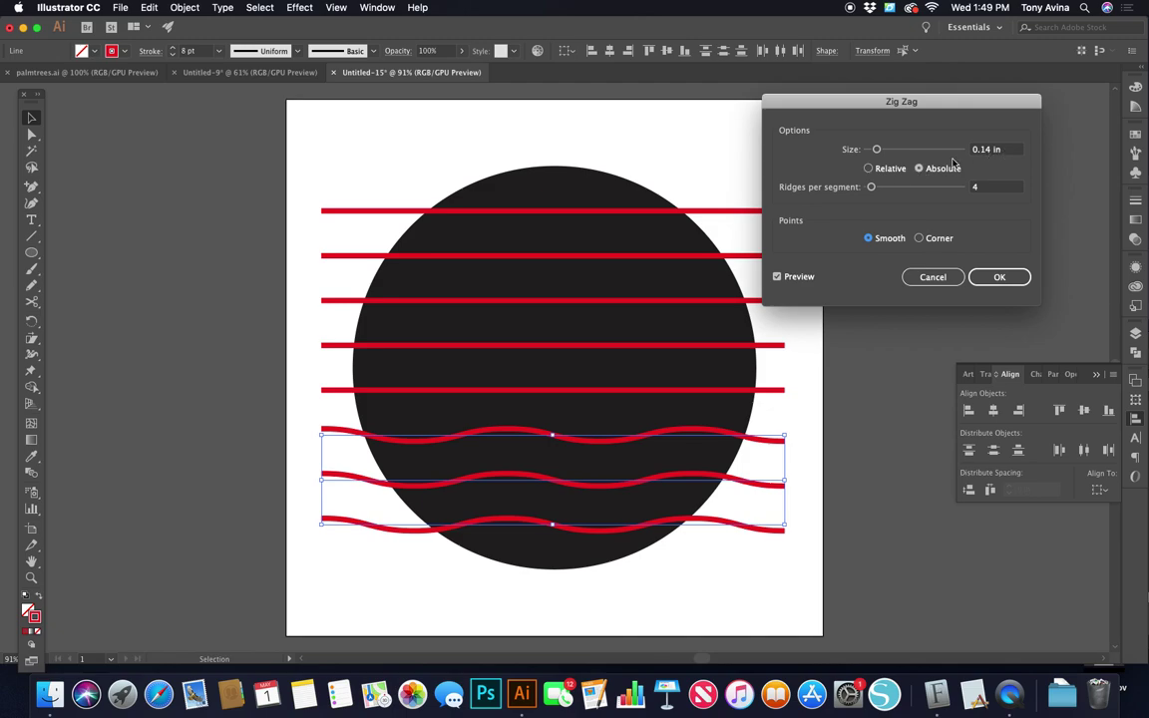
# Set the zig zag to a relative size of 1% with 4 ridges per segment, and apply it to the lines
pyautogui.click(869, 168)
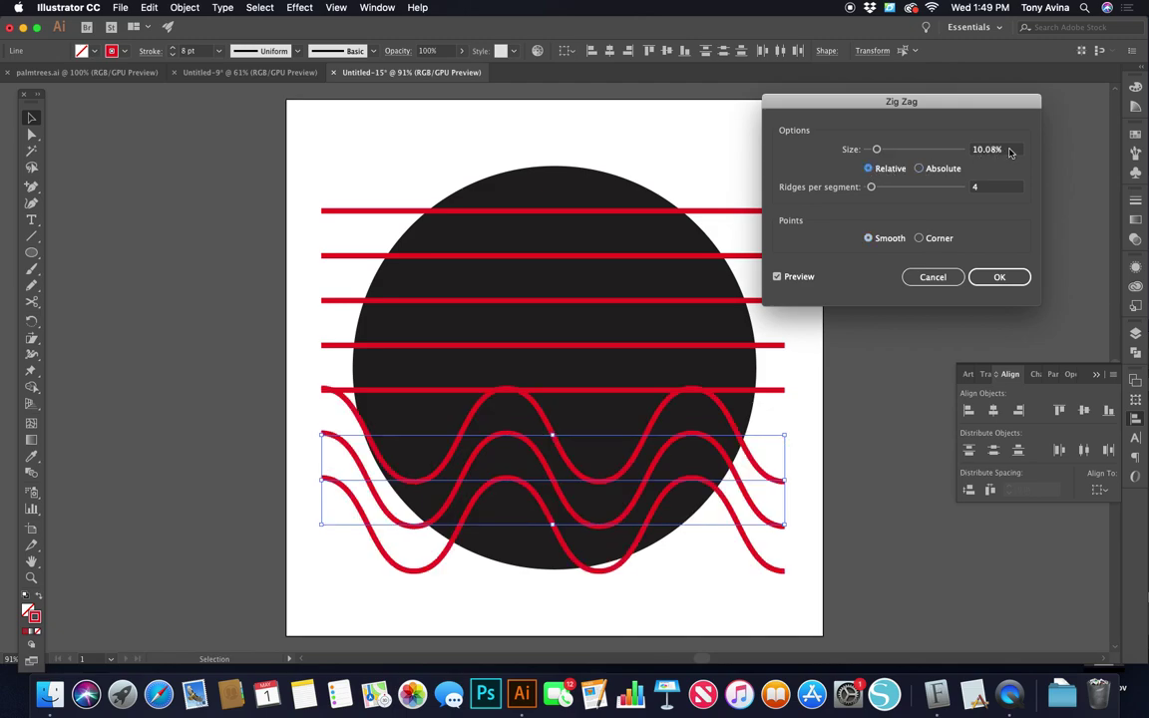
pyautogui.click(1010, 150)
pyautogui.write('1')
pyautogui.click(1005, 193)
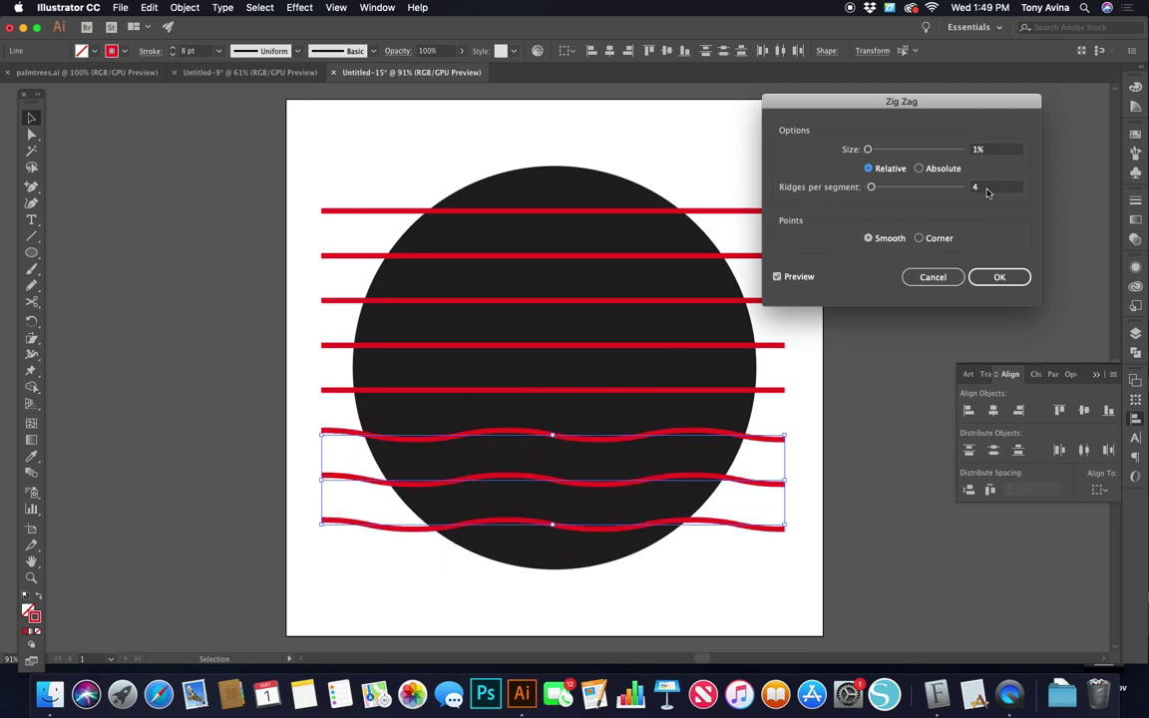
pyautogui.moveTo(872, 190)
pyautogui.mouseDown()
pyautogui.moveTo(914, 193)
pyautogui.moveTo(867, 187)
pyautogui.moveTo(895, 193)
pyautogui.mouseUp()
pyautogui.doubleClick(977, 187)
pyautogui.write('3')
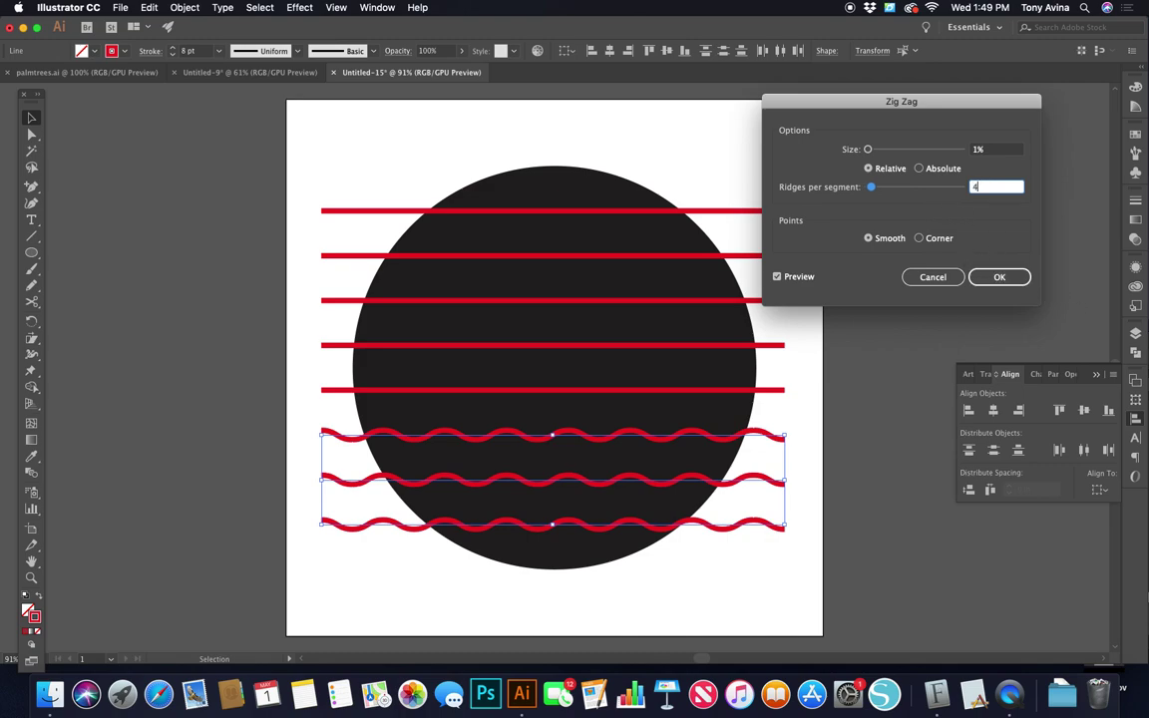
pyautogui.click(999, 278)
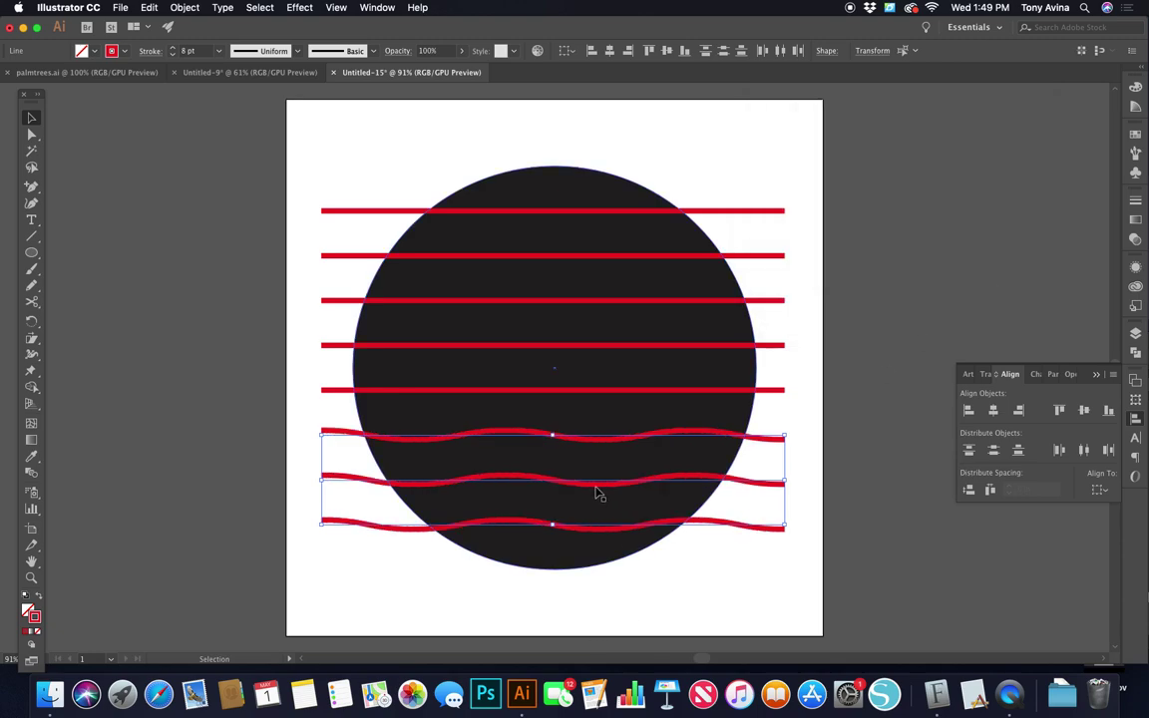
pyautogui.click(778, 568)
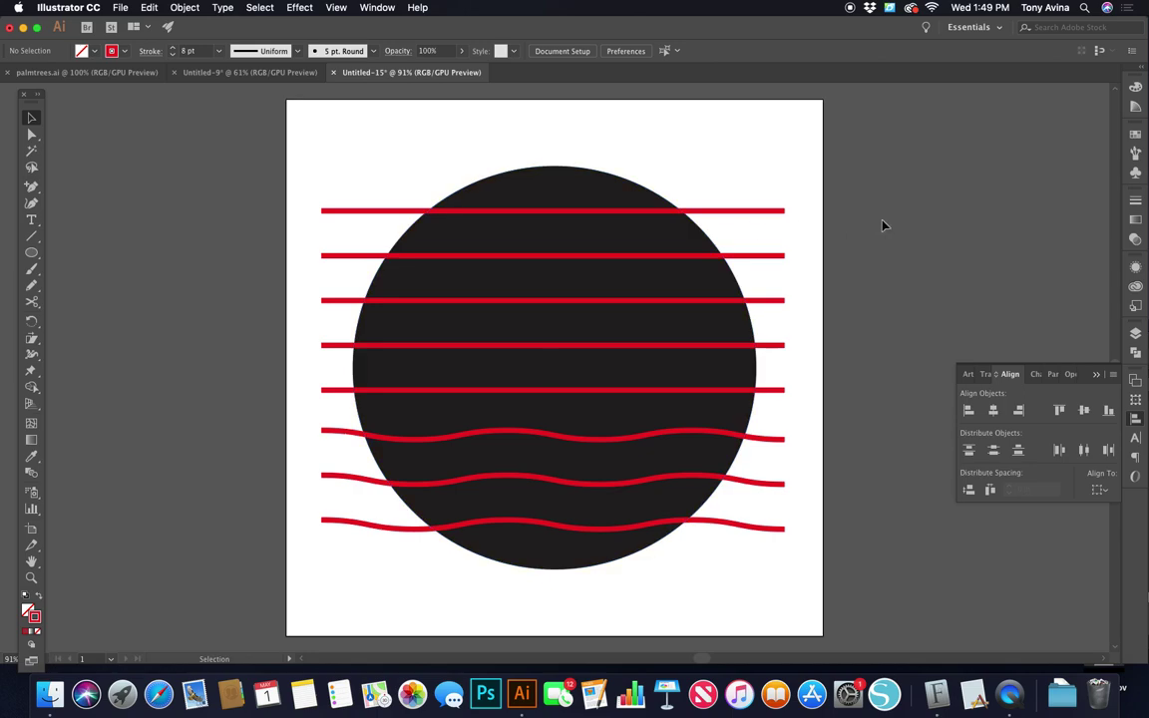
# Select all eight red lines without the circle and expand their appearance
pyautogui.click(698, 212)
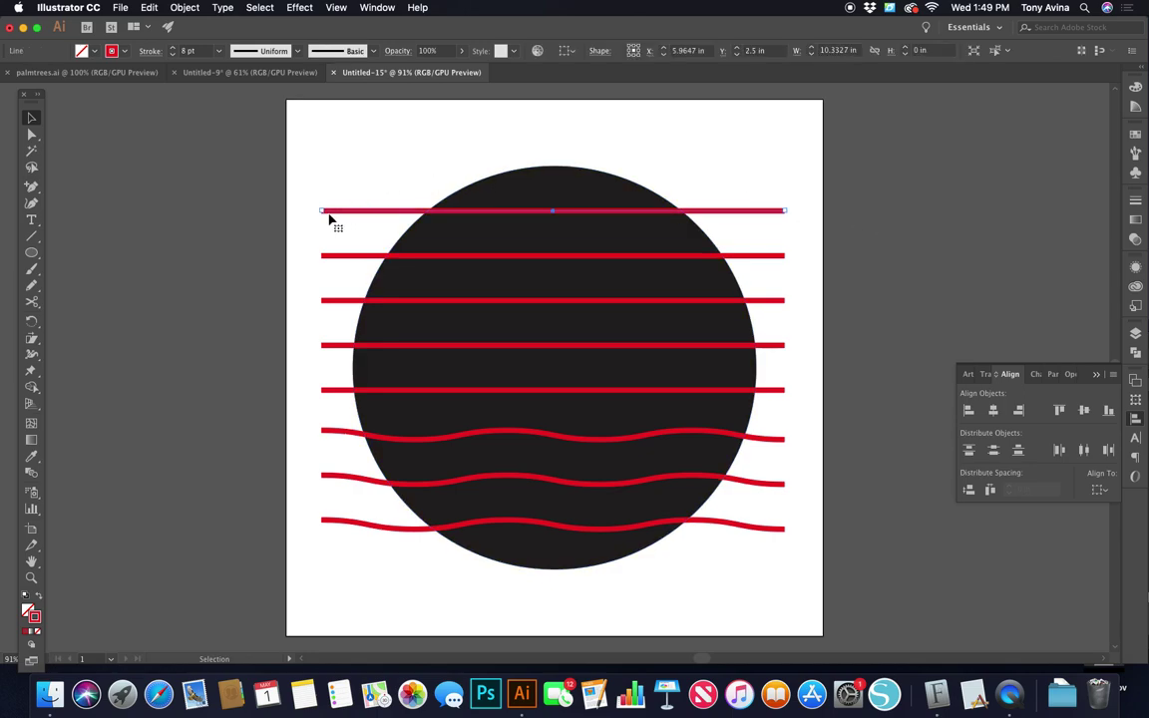
pyautogui.click(810, 194)
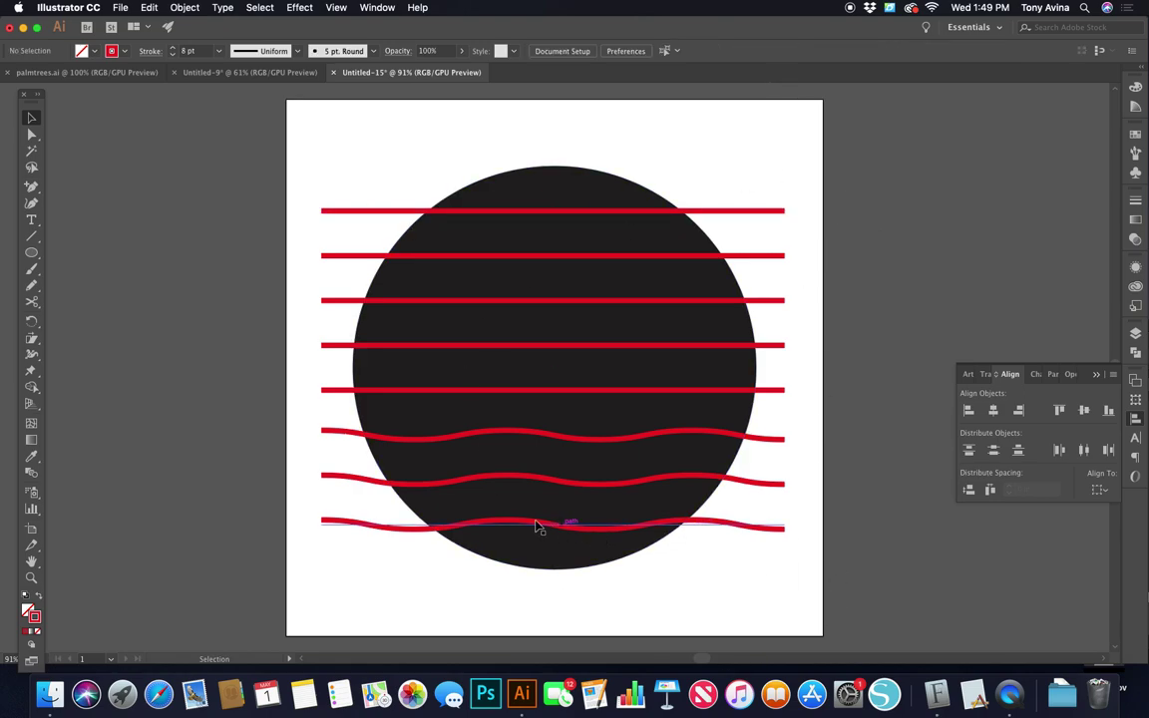
pyautogui.moveTo(816, 166); pyautogui.dragTo(770, 571)
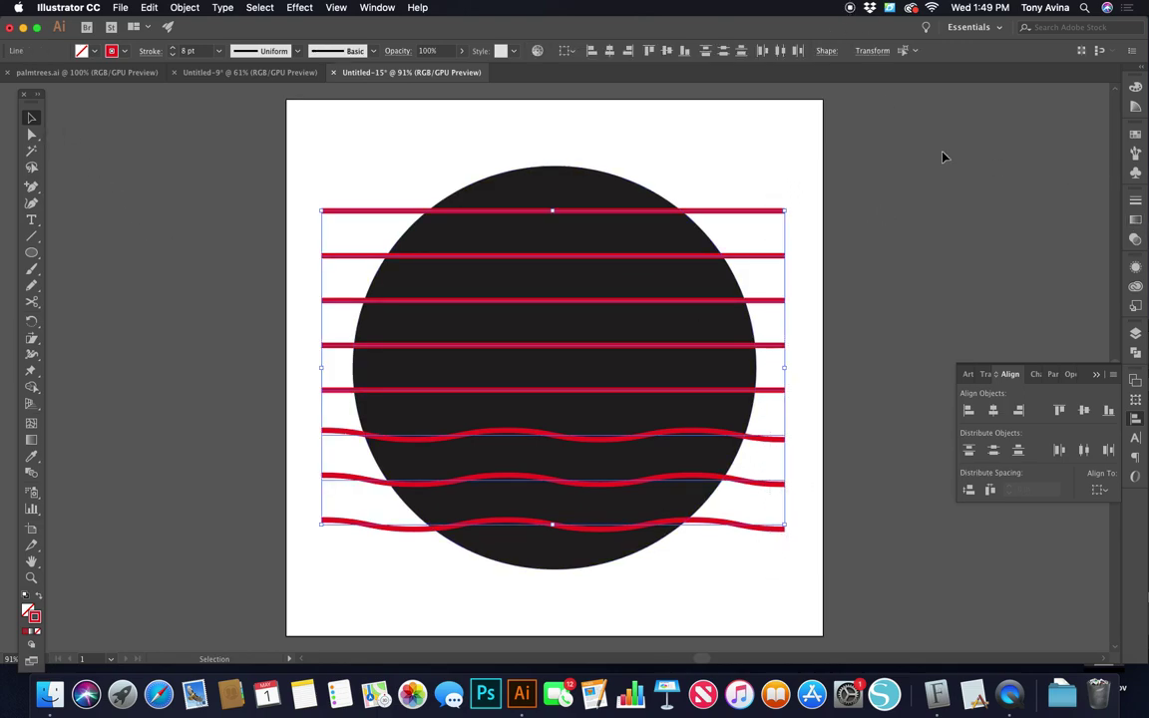
pyautogui.moveTo(816, 162); pyautogui.dragTo(776, 577)
pyautogui.click(185, 7)
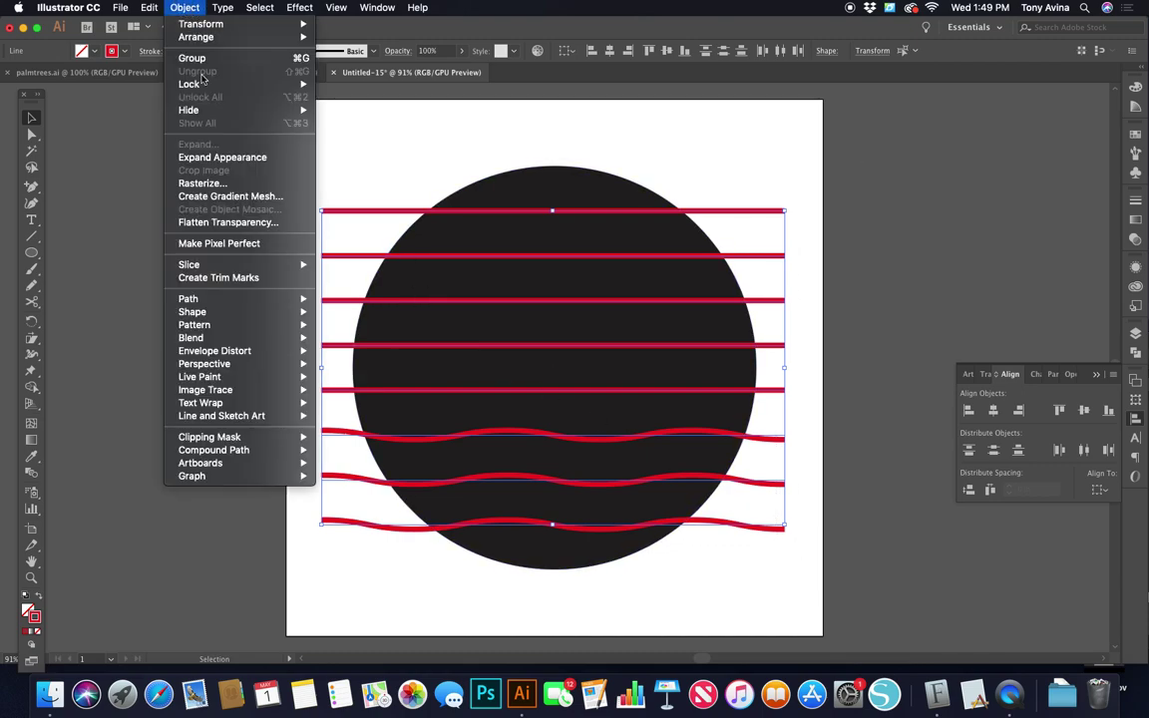
pyautogui.click(209, 158)
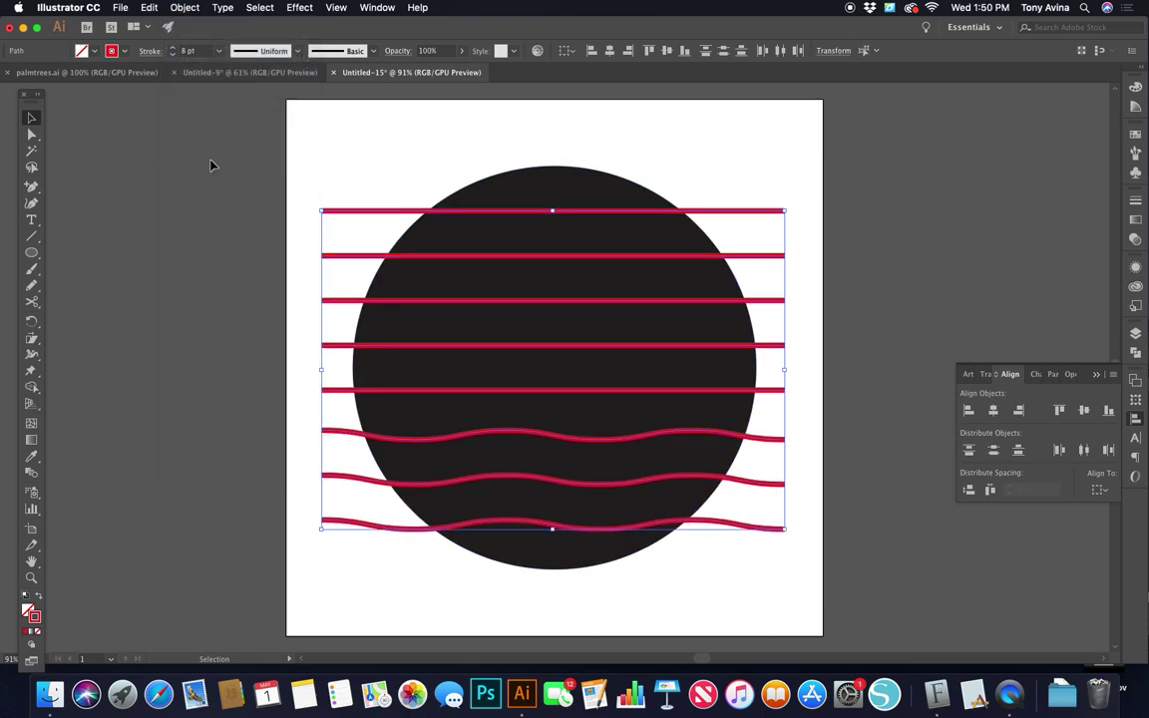
# Expand the fill and stroke of the eight selected red lines into filled shapes, and deselect them
pyautogui.click(177, 8)
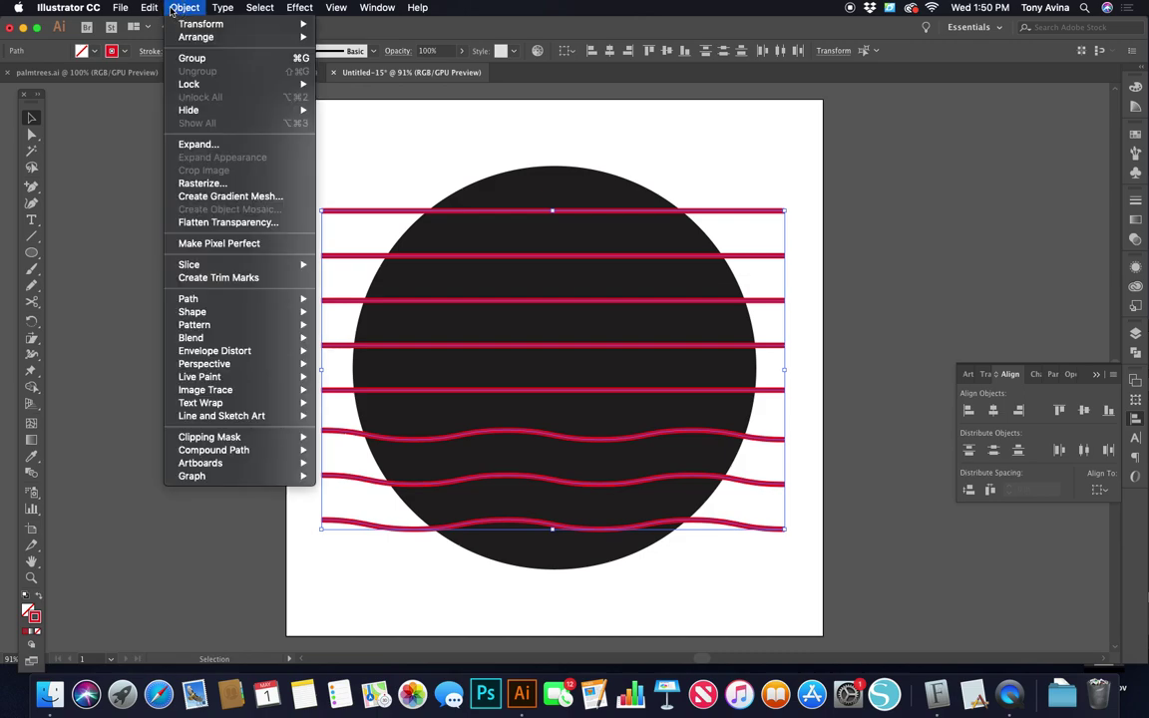
pyautogui.click(190, 143)
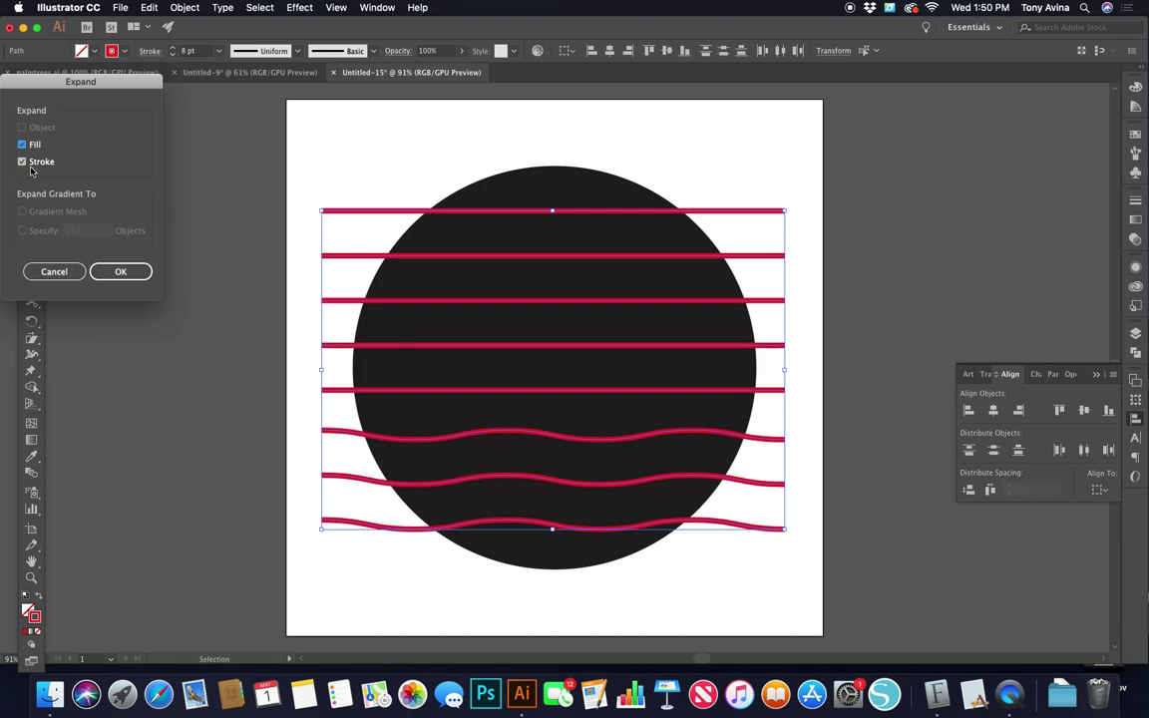
pyautogui.click(114, 276)
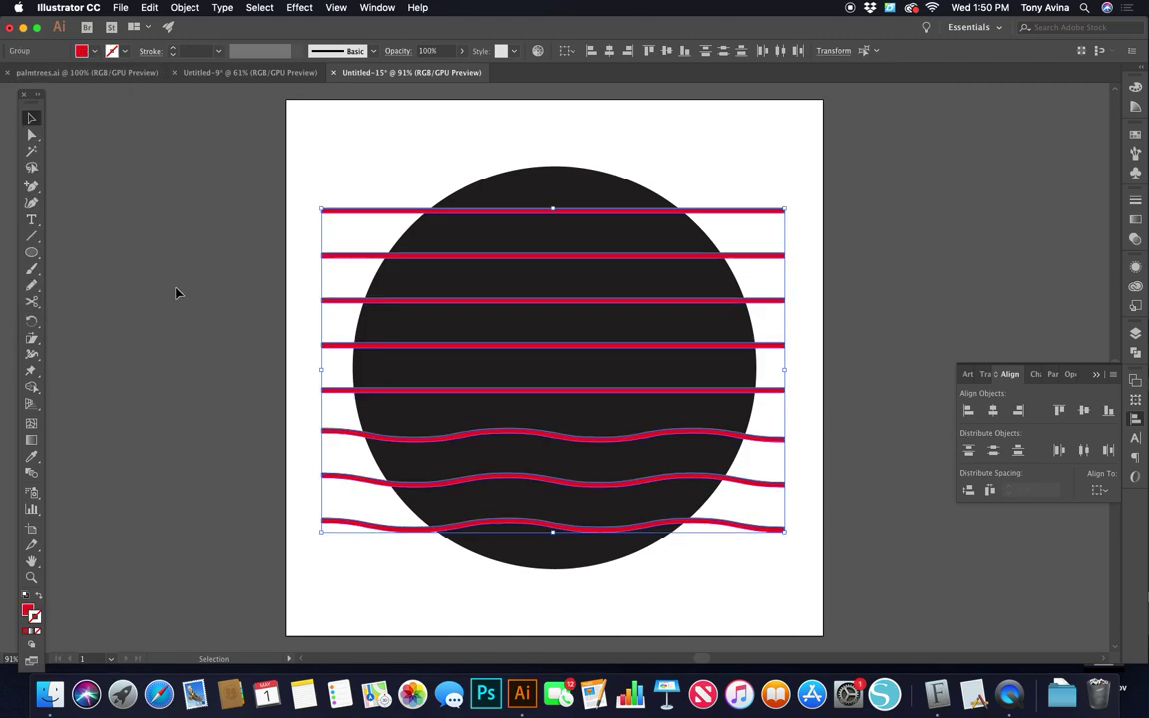
pyautogui.click(813, 559)
# Examine the expanded outline of the lowest wavy line up close, including its end beyond the circle
pyautogui.press('z')
pyautogui.moveTo(759, 512); pyautogui.dragTo(995, 591)
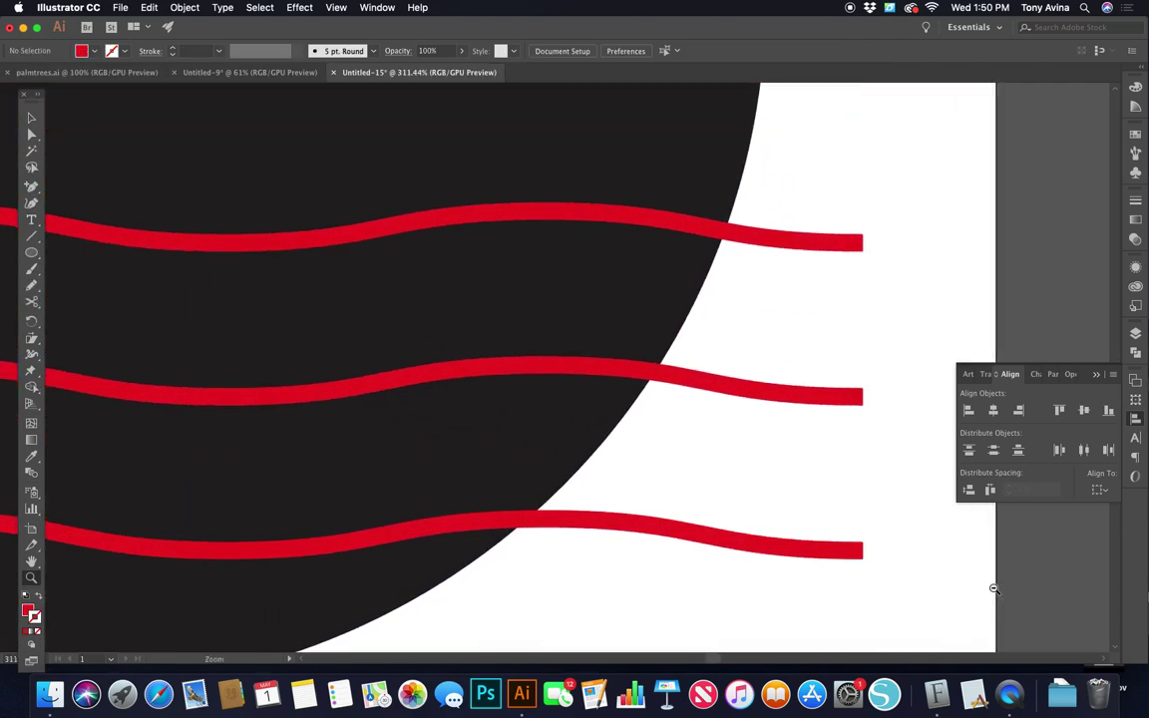
pyautogui.moveTo(689, 534); pyautogui.dragTo(700, 533)
pyautogui.press('v')
pyautogui.moveTo(692, 454); pyautogui.dragTo(708, 628)
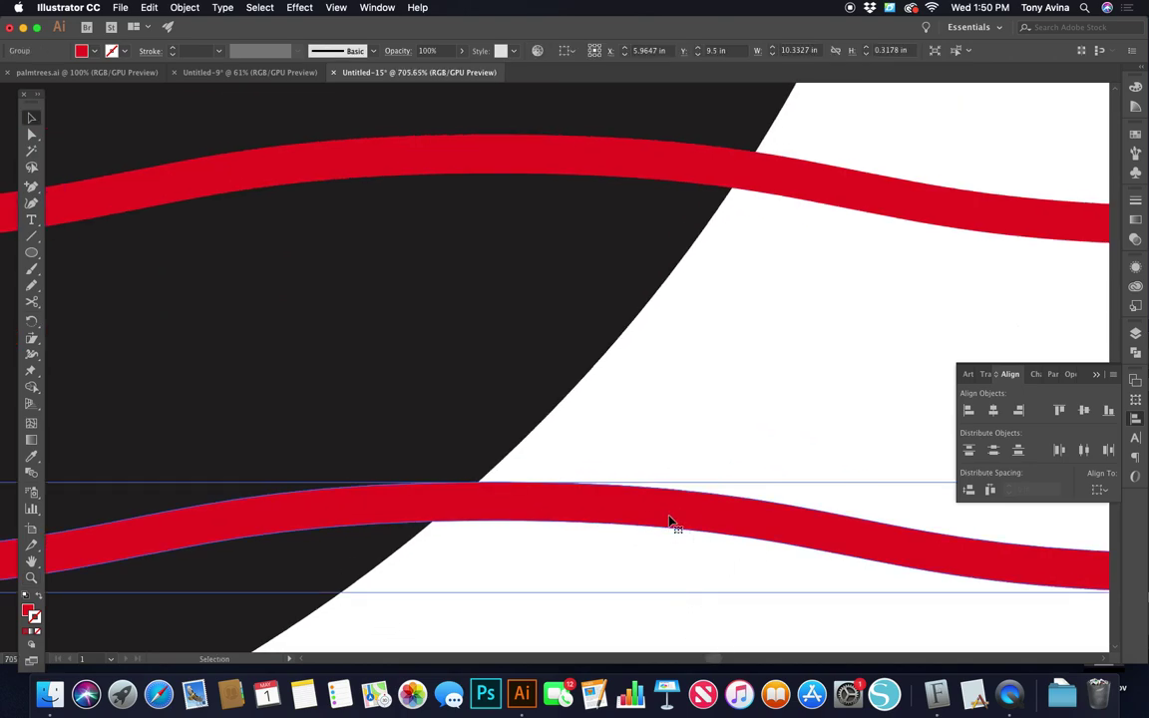
pyautogui.hscroll(5, 758, 209)
pyautogui.scroll(-2, 758, 209)
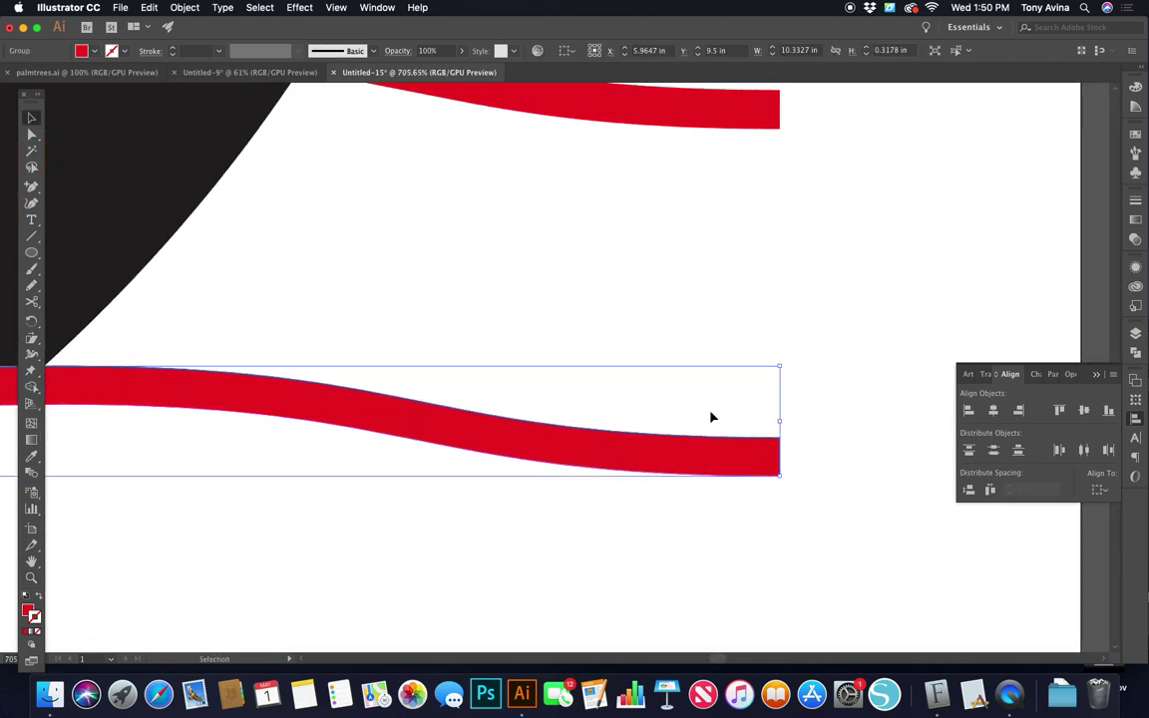
pyautogui.press('z')
pyautogui.moveTo(599, 399); pyautogui.dragTo(478, 295)
pyautogui.scroll(-5, 405, 238)
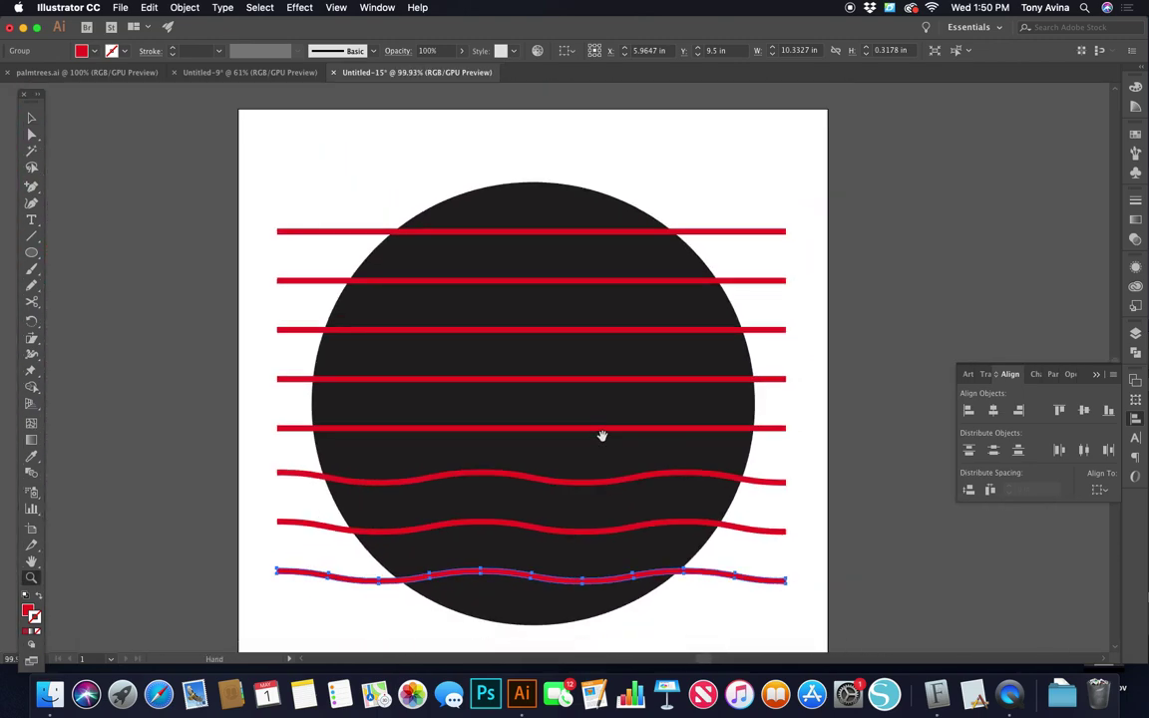
pyautogui.press('v')
pyautogui.click(676, 569)
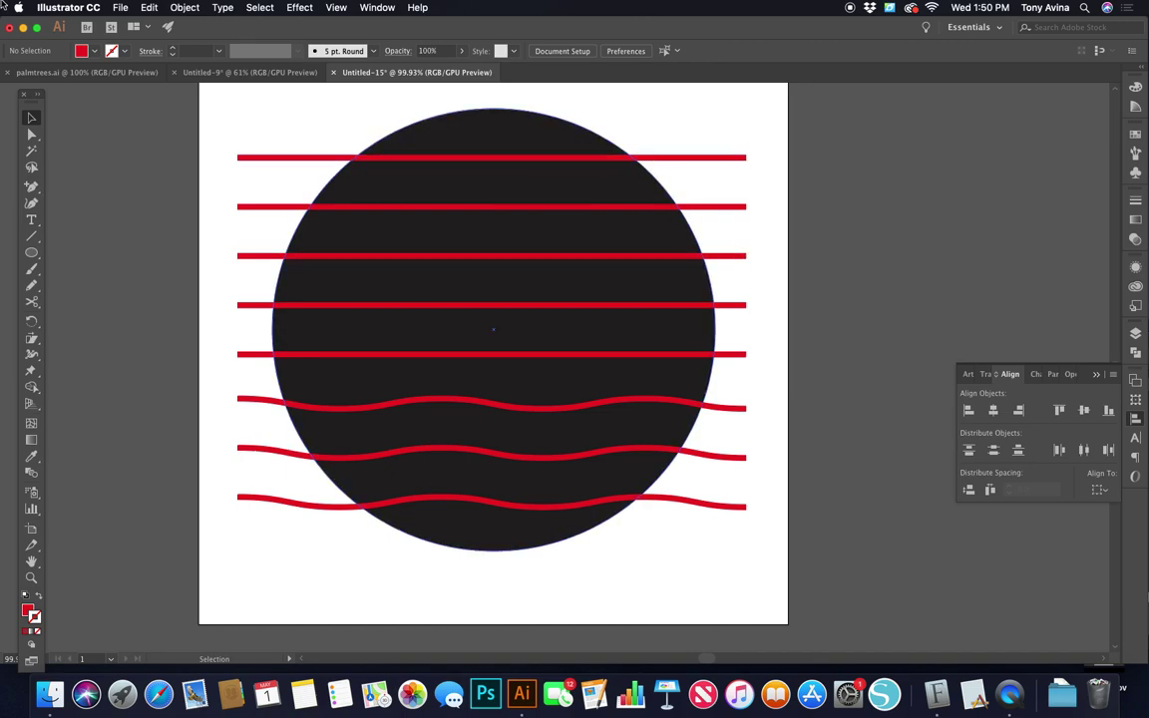
# Select the circle and all red lines, divide them with Pathfinder, and deselect the result
pyautogui.click(259, 7)
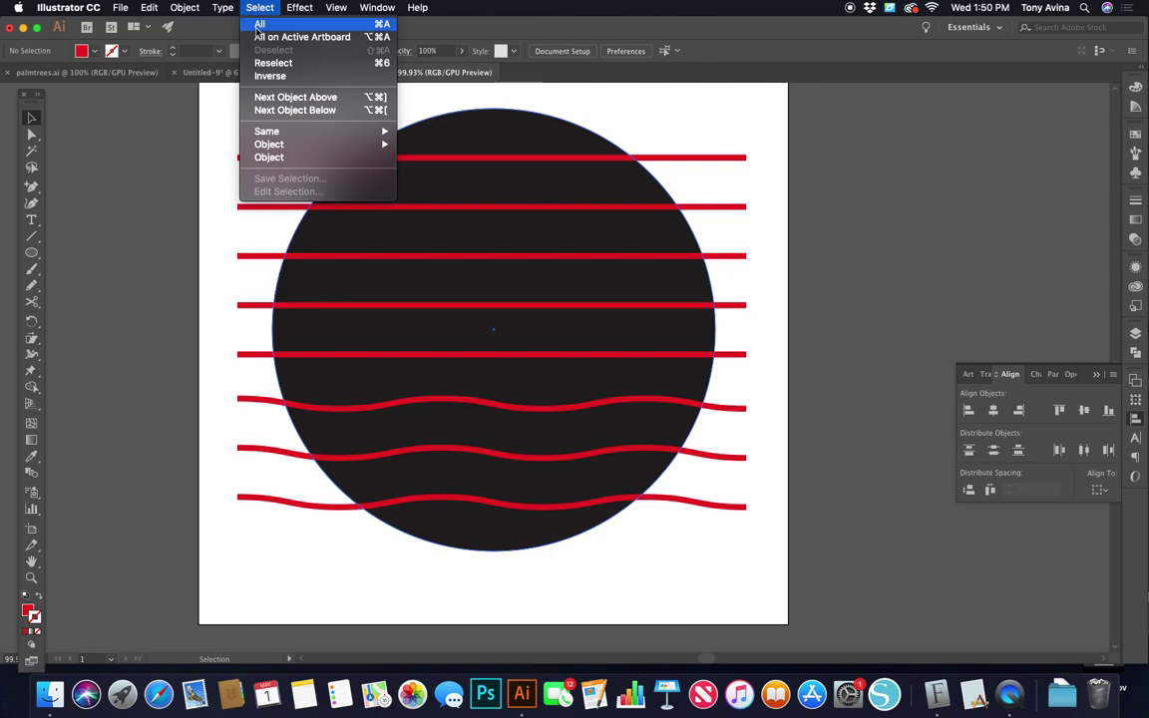
pyautogui.click(262, 23)
pyautogui.click(387, 7)
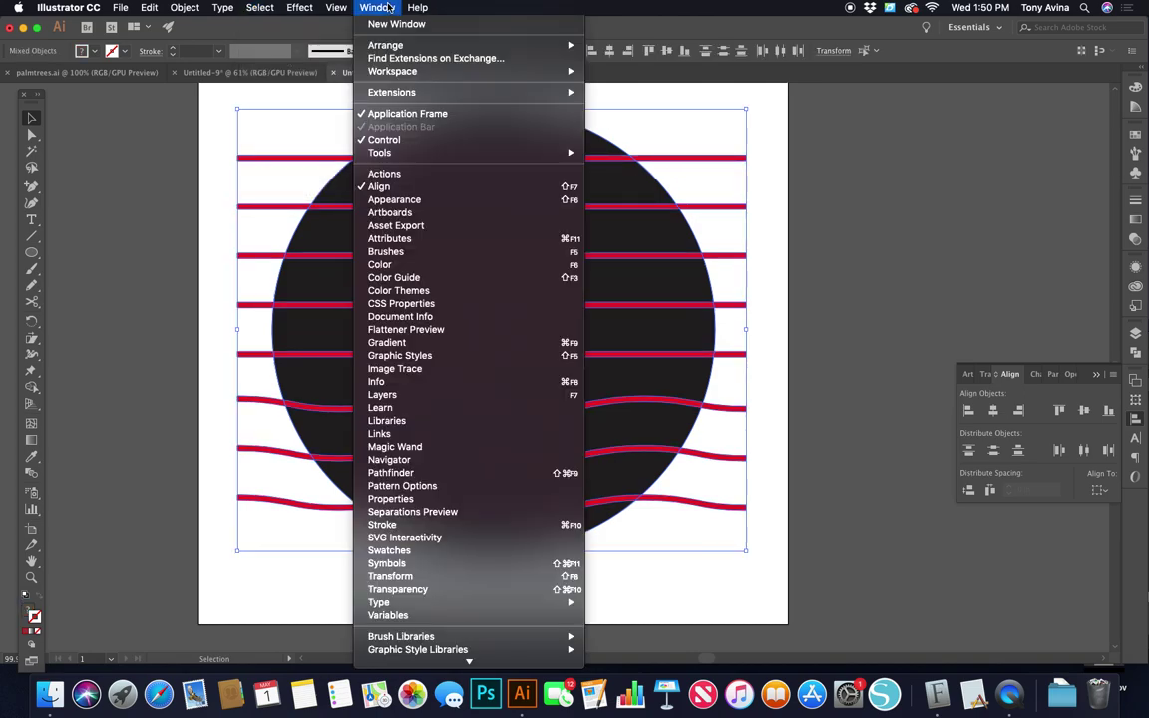
pyautogui.click(1139, 386)
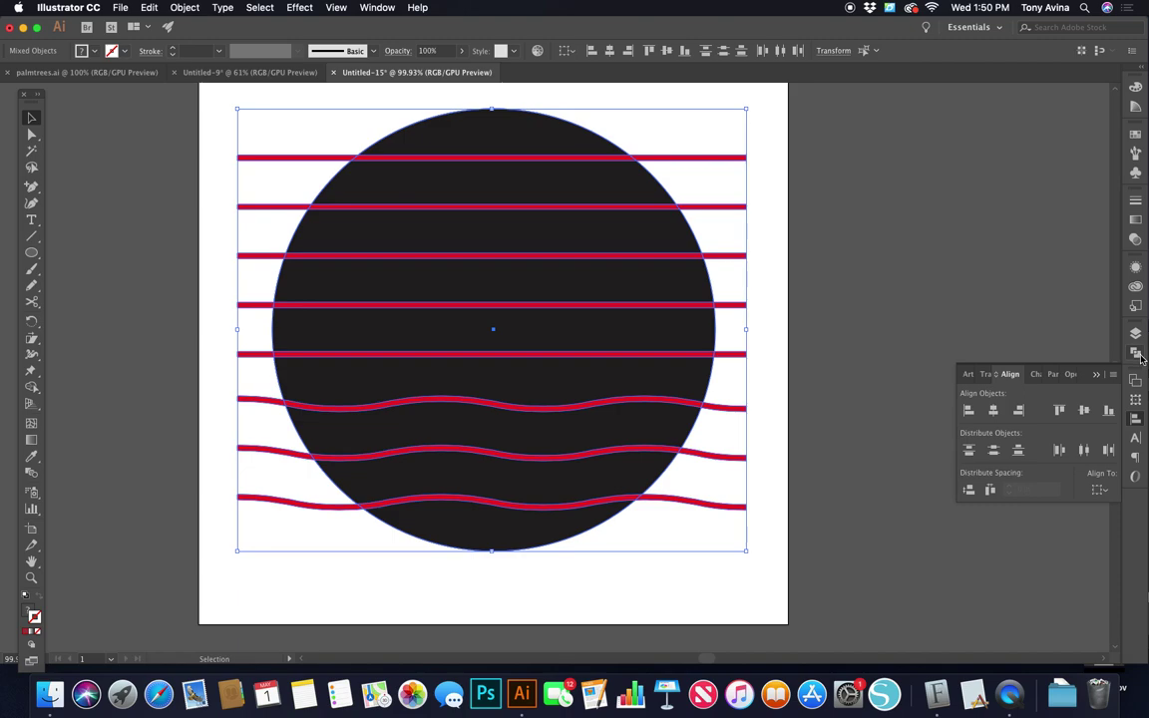
pyautogui.click(1135, 355)
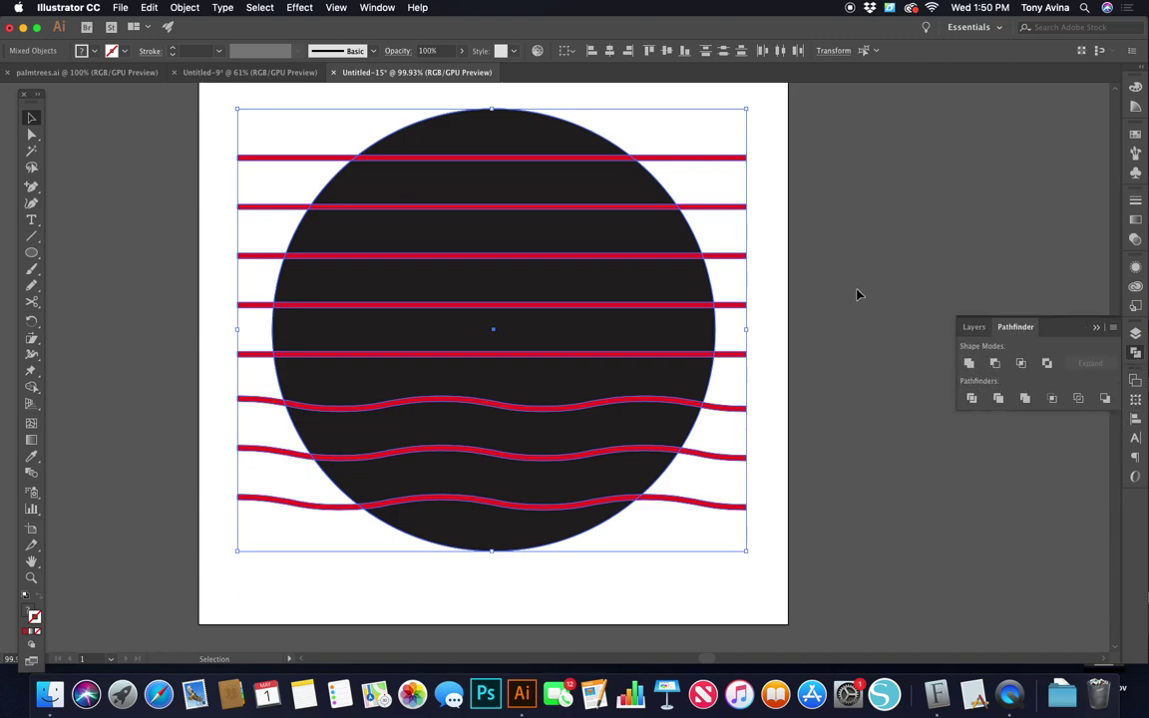
pyautogui.click(377, 8)
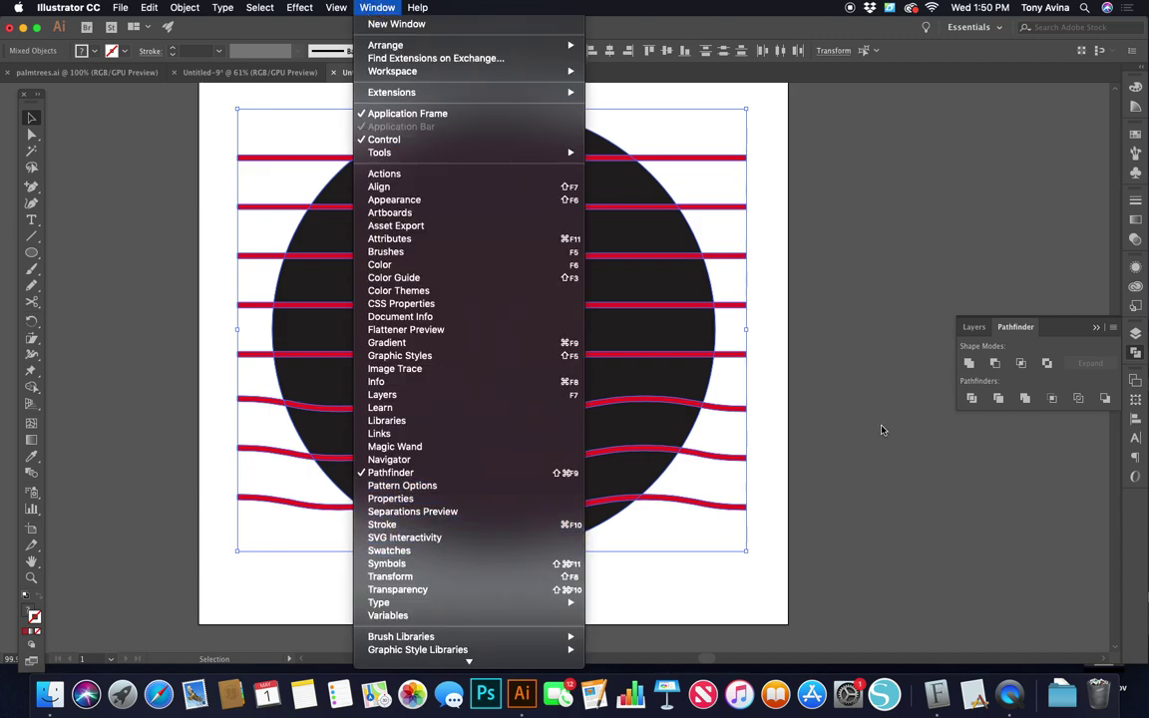
pyautogui.press('Escape')
pyautogui.press('super+shift+slash')
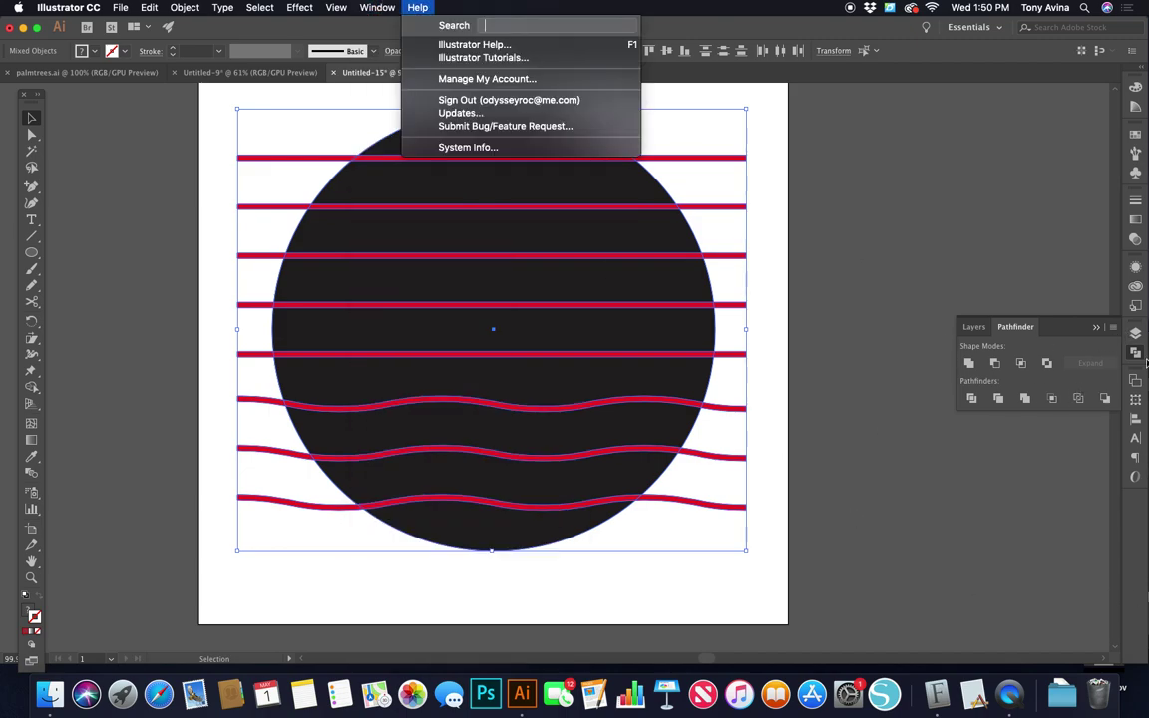
pyautogui.press('Escape')
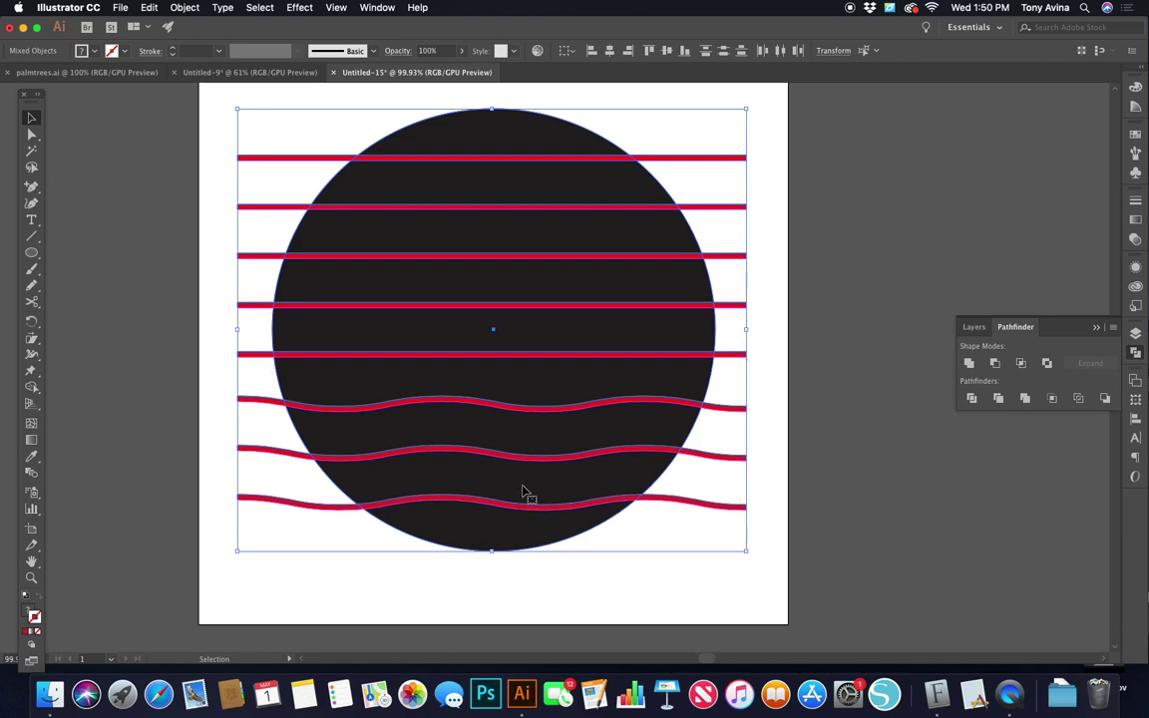
pyautogui.click(971, 398)
pyautogui.click(810, 226)
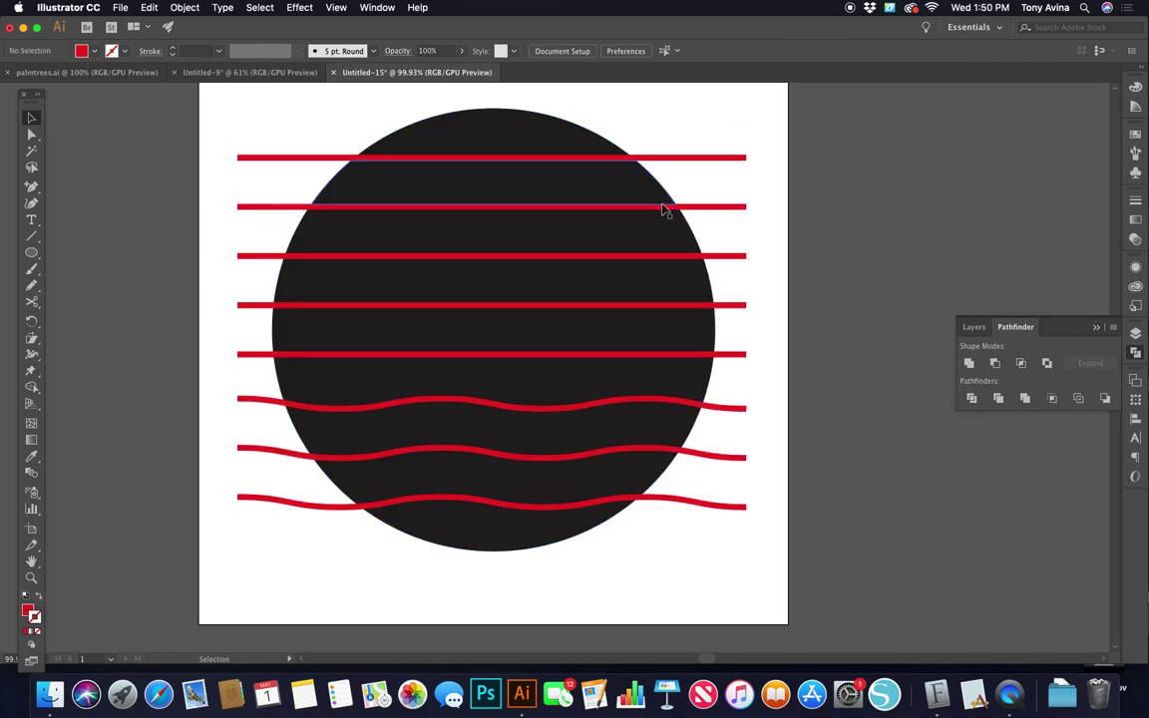
# Try moving the divided middle piece of the top red line with Direct Selection, and undo the move
pyautogui.press('super+z')
pyautogui.press('super+z')
pyautogui.press('super+shift+z')
pyautogui.press('super+shift+z')
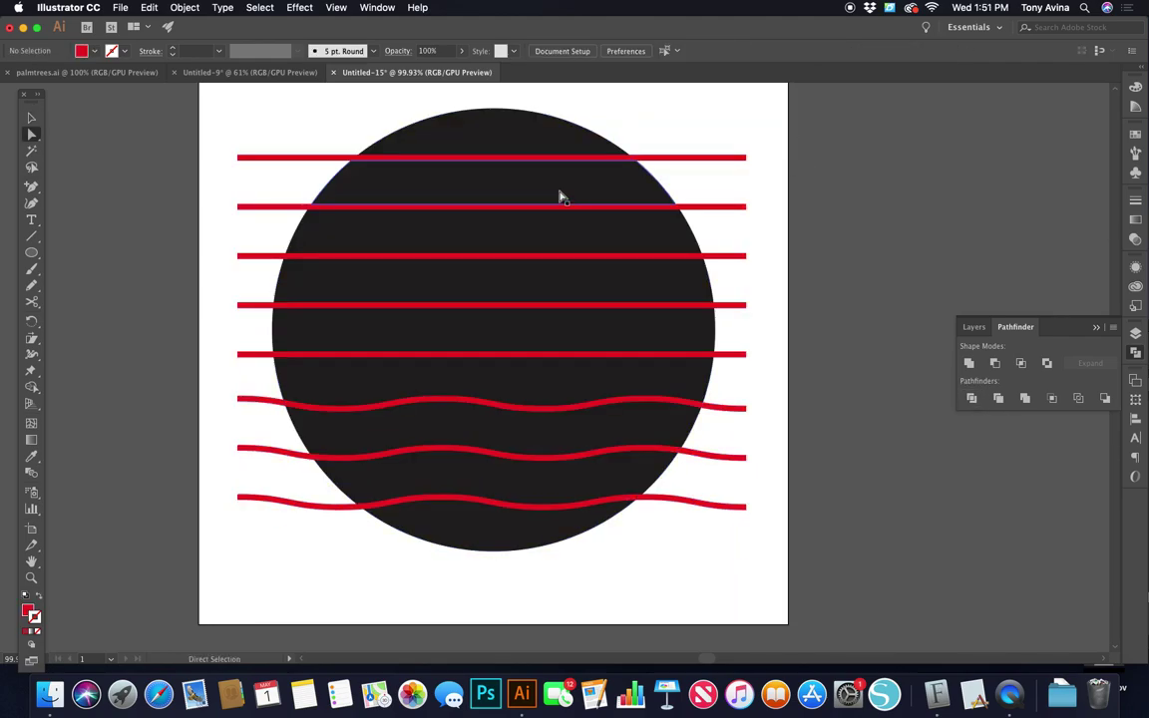
pyautogui.click(558, 192)
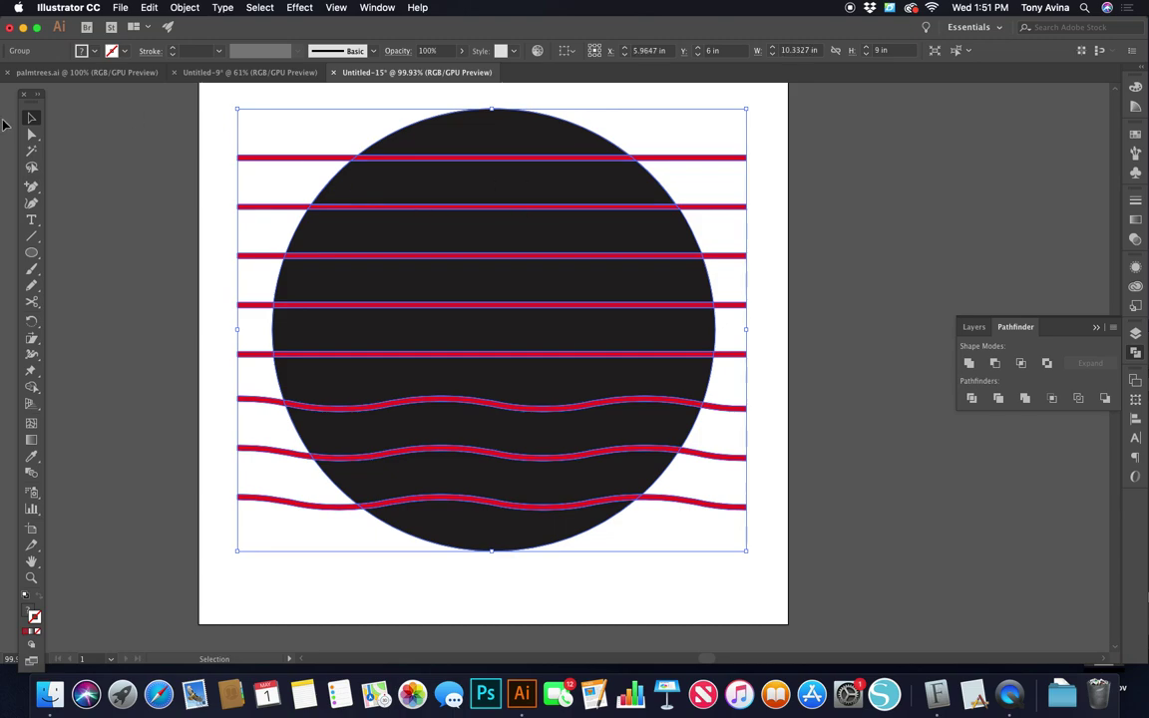
pyautogui.click(31, 133)
pyautogui.click(248, 110)
pyautogui.moveTo(451, 163); pyautogui.dragTo(367, 202)
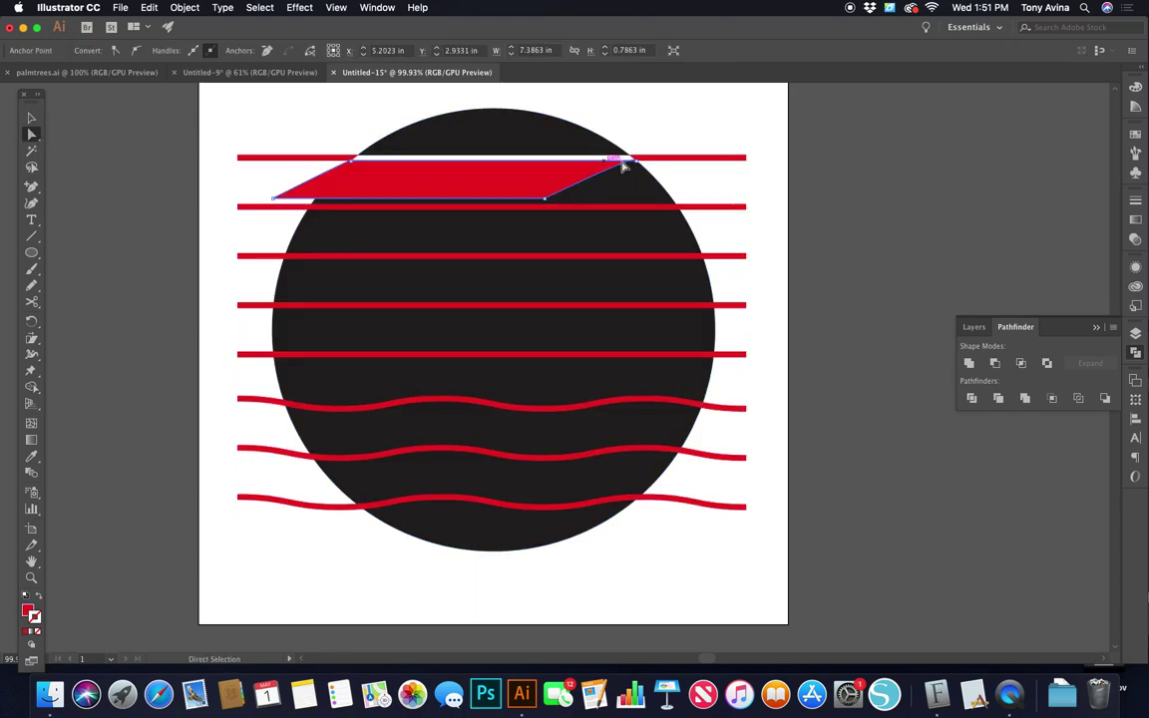
pyautogui.moveTo(616, 170); pyautogui.dragTo(629, 184)
pyautogui.press('super+z')
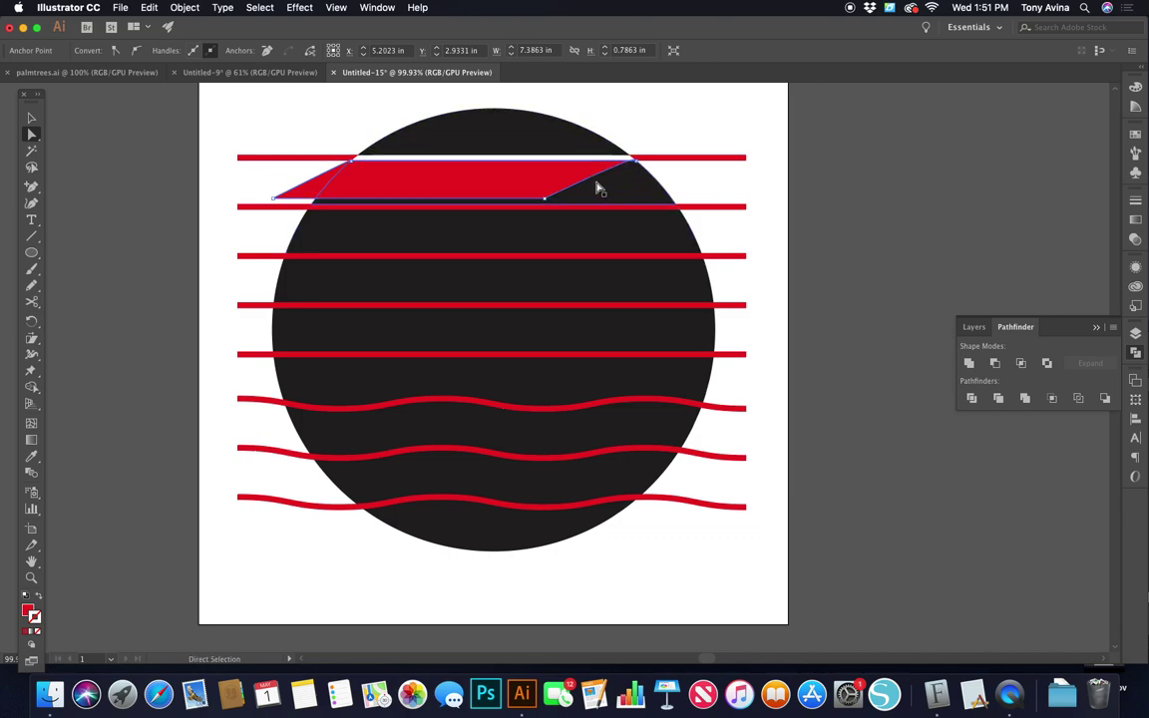
pyautogui.press('super+z')
pyautogui.press('v')
pyautogui.click(250, 136)
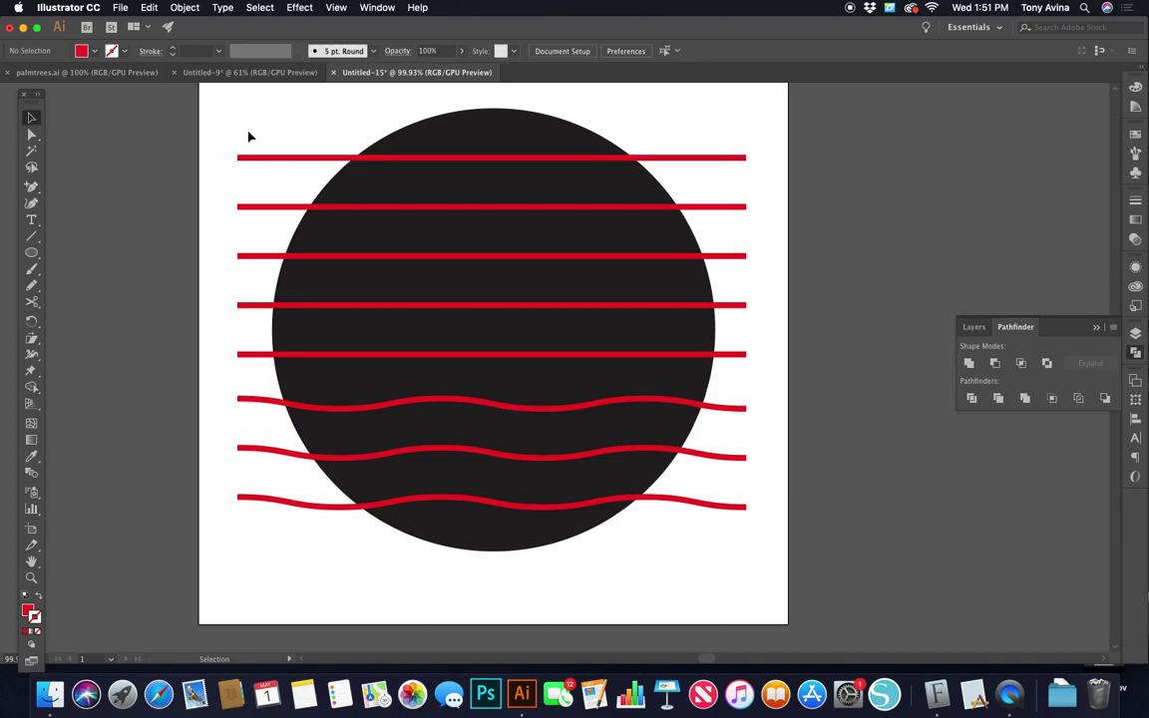
# Directly select a segment of the top red line, extend the selection to all matching red pieces, and delete them
pyautogui.click(31, 134)
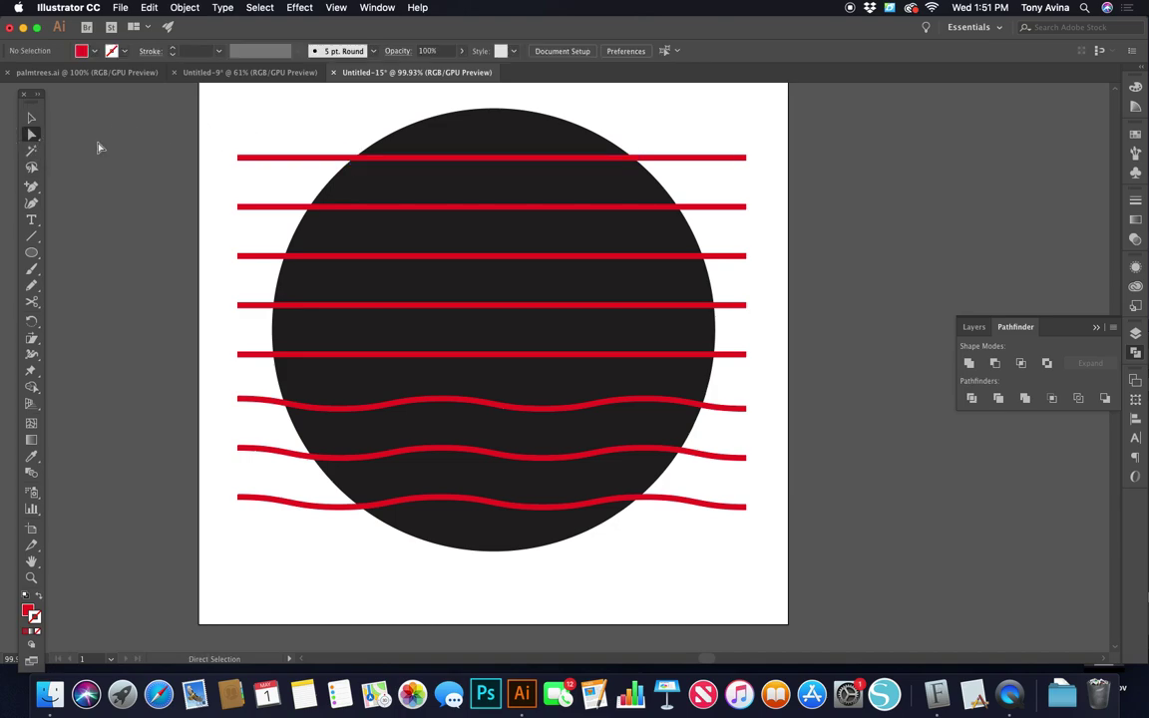
pyautogui.moveTo(840, 123); pyautogui.dragTo(702, 166)
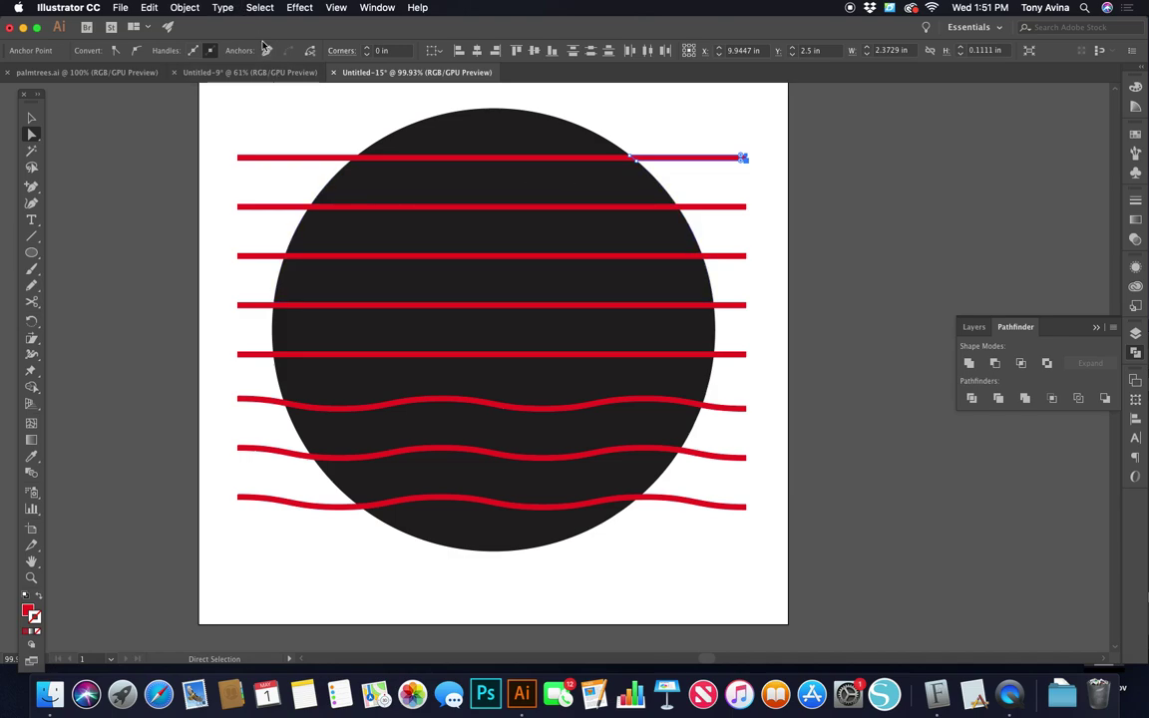
pyautogui.click(258, 8)
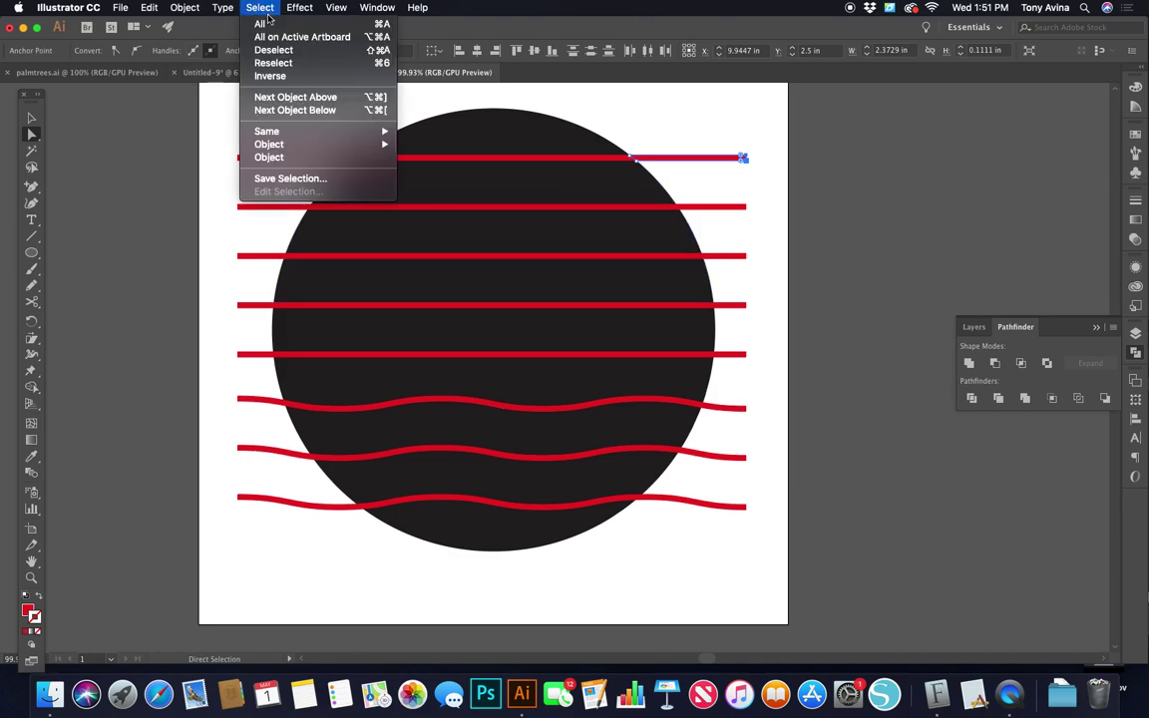
pyautogui.moveTo(290, 131)
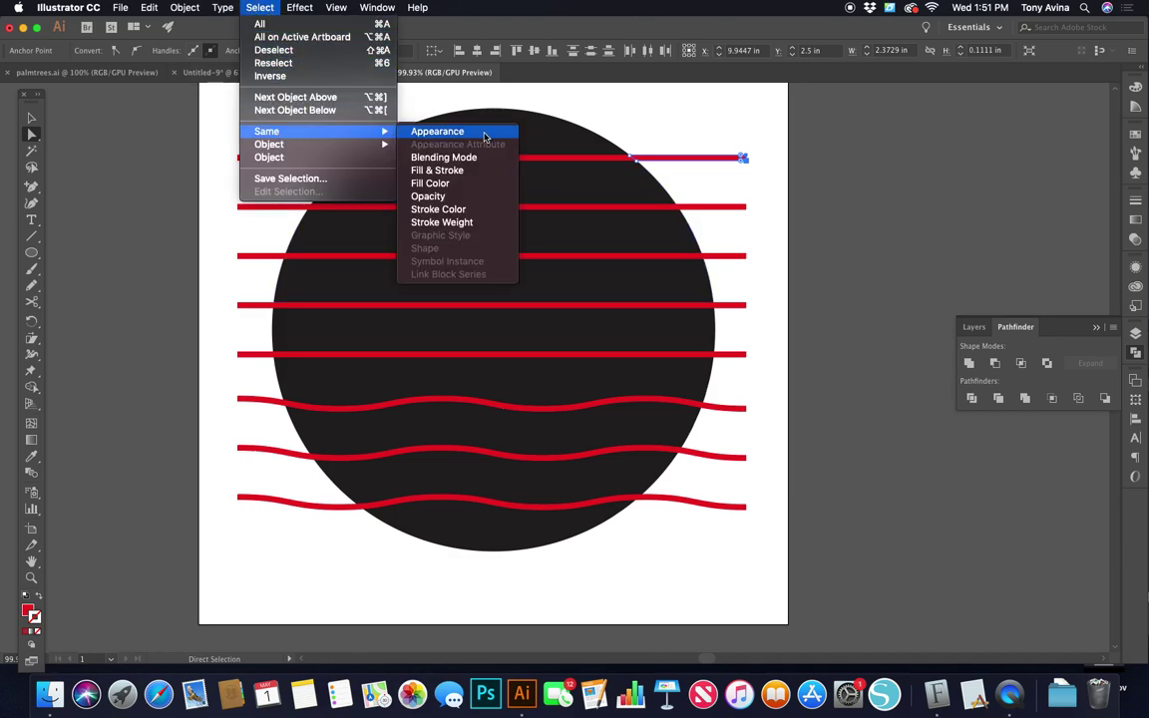
pyautogui.click(474, 177)
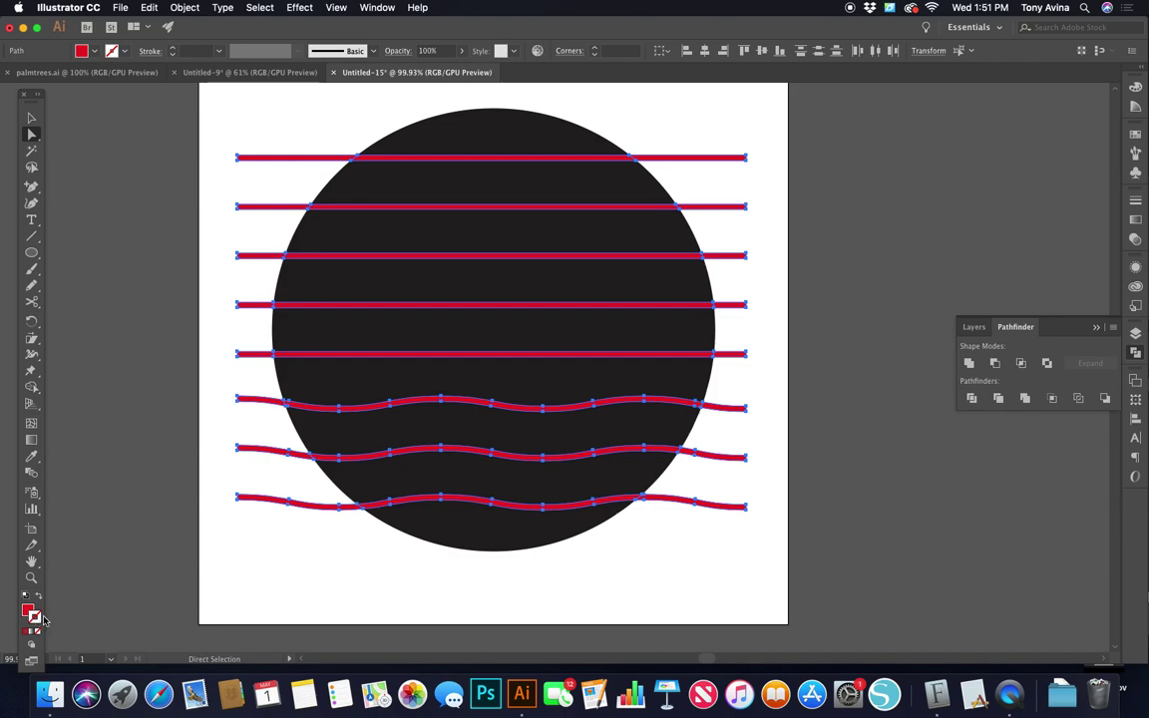
pyautogui.click(299, 429)
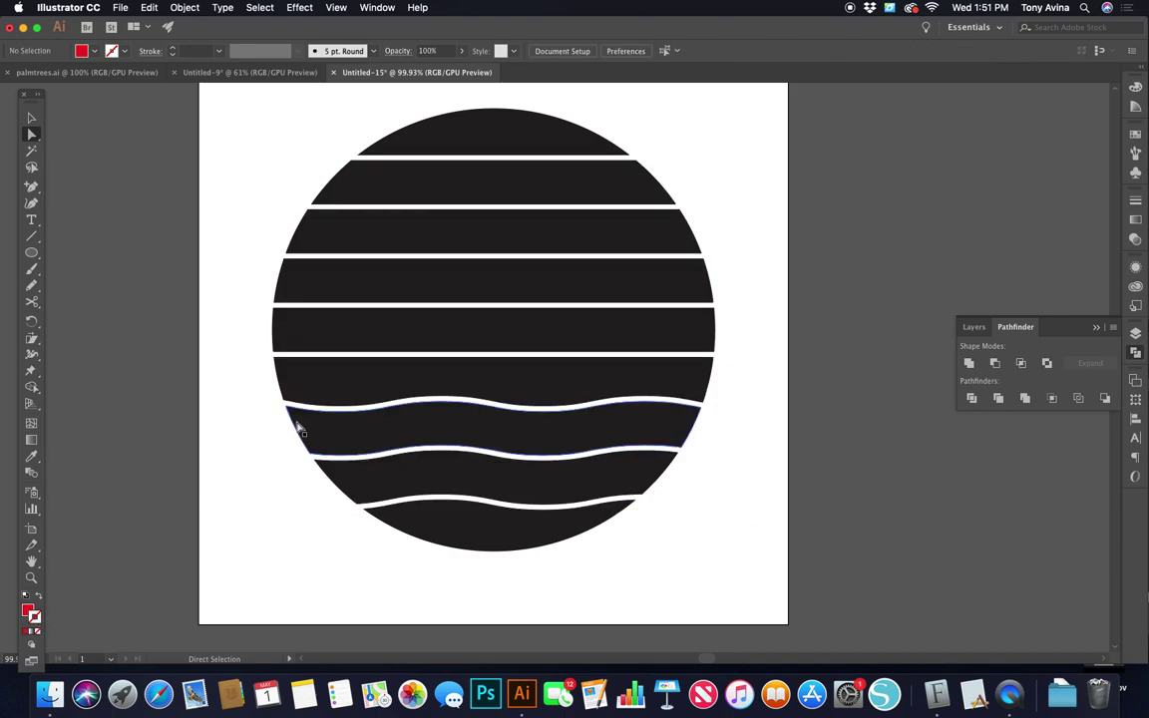
# Try moving the whole striped circle across the artboard as one group, and undo the moves
pyautogui.click(528, 147)
pyautogui.click(710, 161)
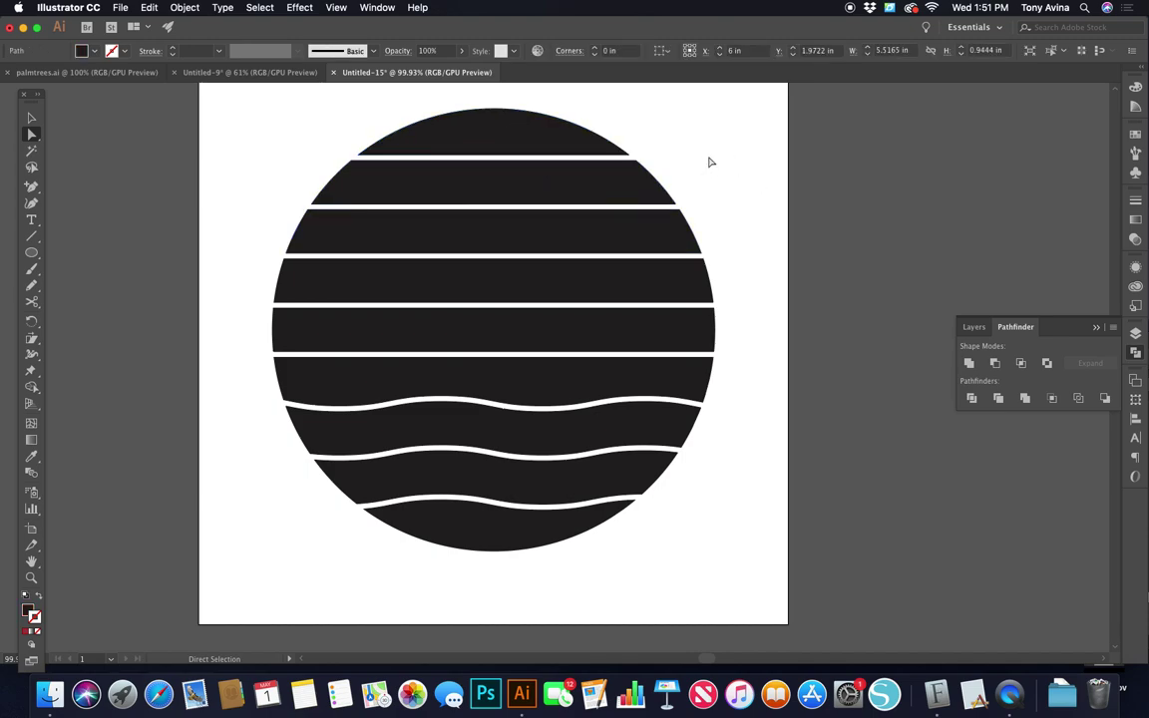
pyautogui.click(31, 118)
pyautogui.moveTo(503, 158); pyautogui.dragTo(577, 242)
pyautogui.moveTo(659, 206); pyautogui.dragTo(887, 200)
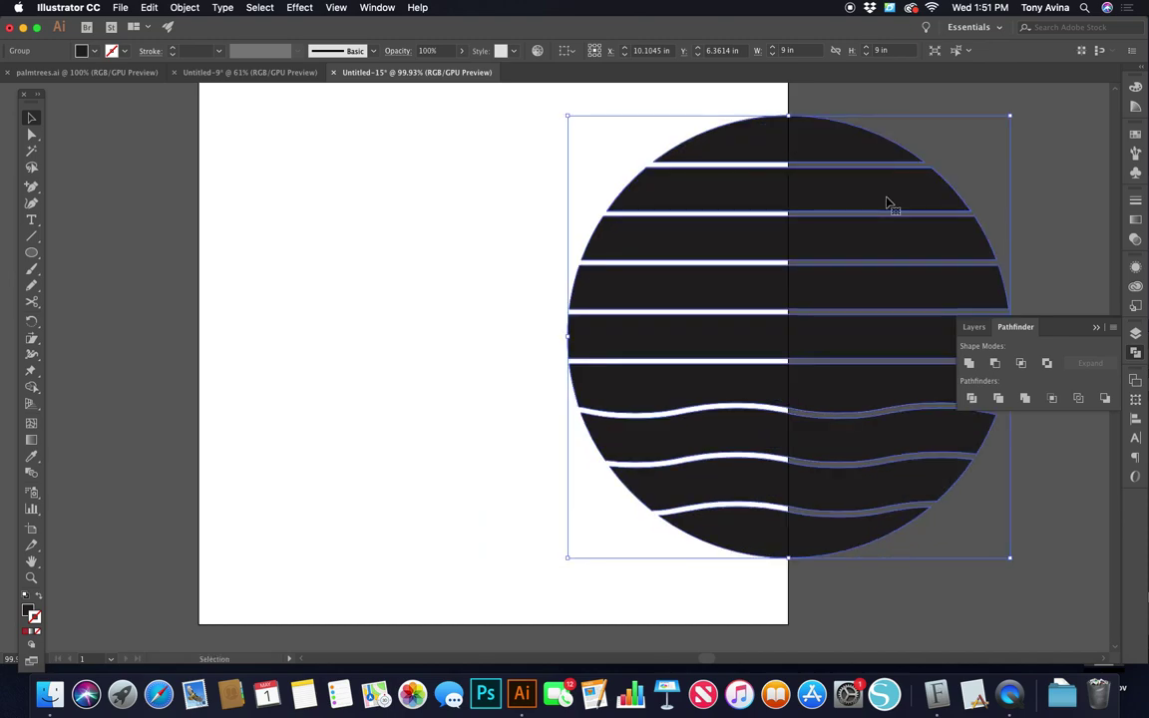
pyautogui.press('super+z')
pyautogui.press('super+z')
pyautogui.press('super+z')
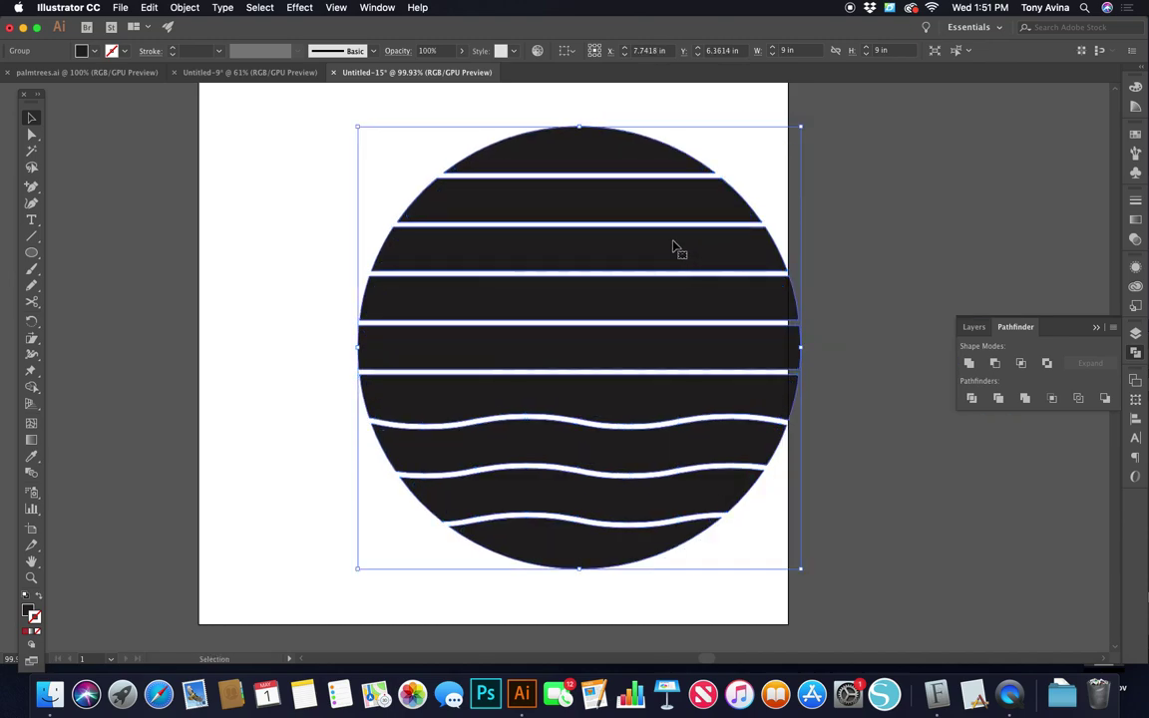
# Ungroup the striped circle into separate bands and deselect them
pyautogui.click(184, 8)
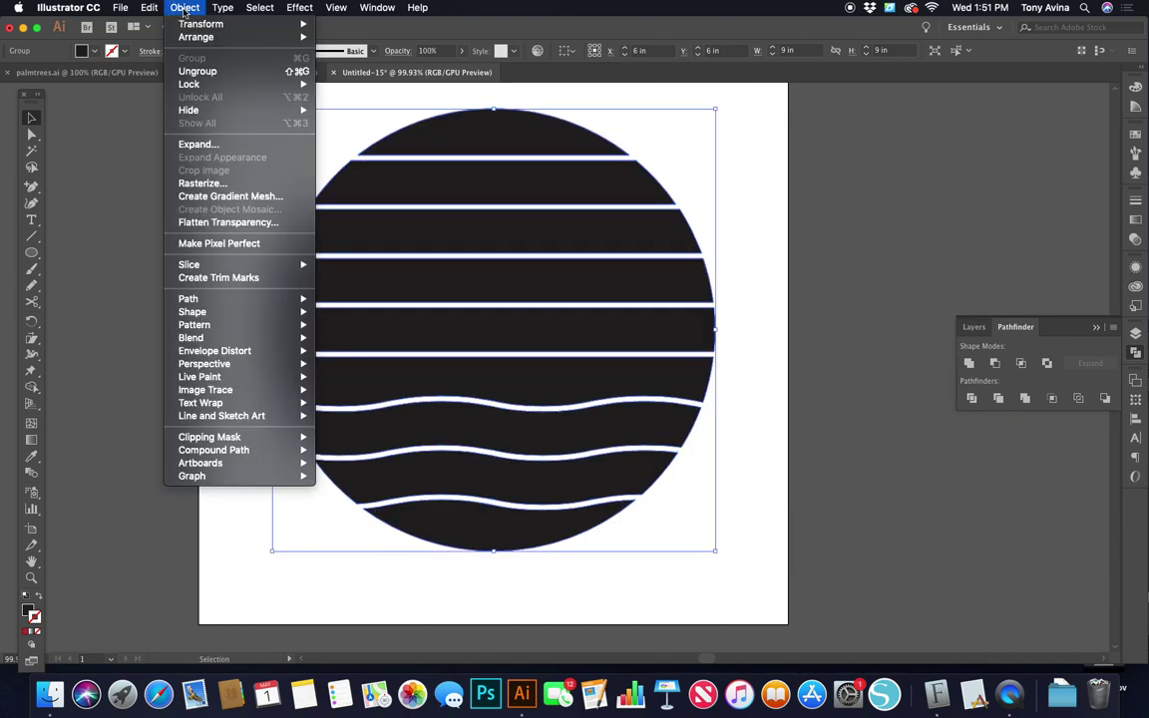
pyautogui.click(200, 70)
pyautogui.click(239, 115)
# Try moving the four uppermost bands individually away from the circle, and undo all four moves
pyautogui.moveTo(502, 118); pyautogui.dragTo(366, 88)
pyautogui.moveTo(495, 176); pyautogui.dragTo(740, 177)
pyautogui.moveTo(636, 226); pyautogui.dragTo(381, 214)
pyautogui.moveTo(435, 259); pyautogui.dragTo(738, 278)
pyautogui.press('super+z')
pyautogui.press('super+z')
pyautogui.press('super+z')
pyautogui.press('super+z')
pyautogui.click(853, 261)
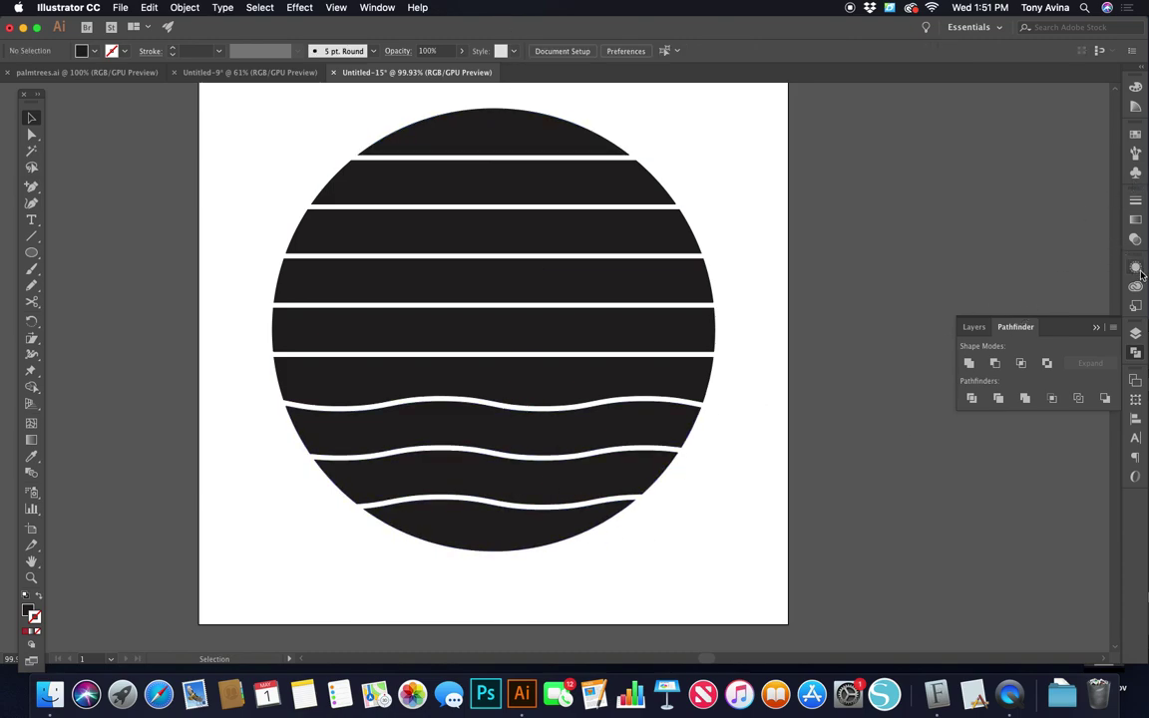
# Select the circle's top band and apply a yellow swatch to its stroke
pyautogui.click(439, 124)
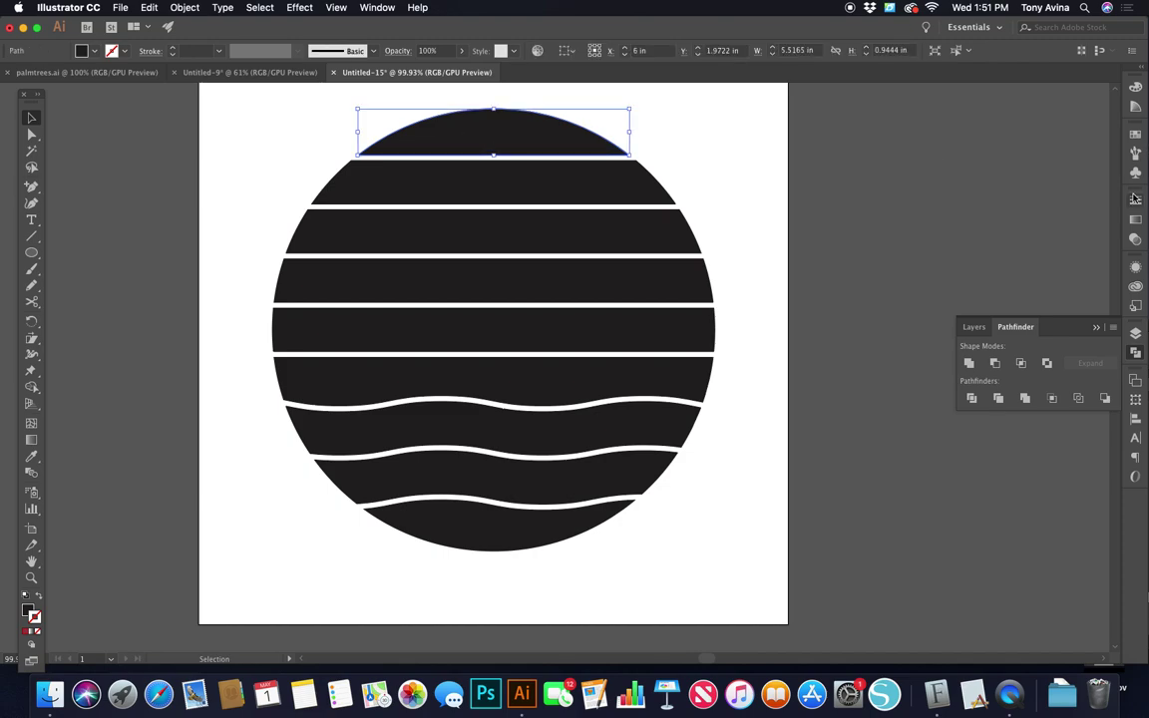
pyautogui.click(1140, 135)
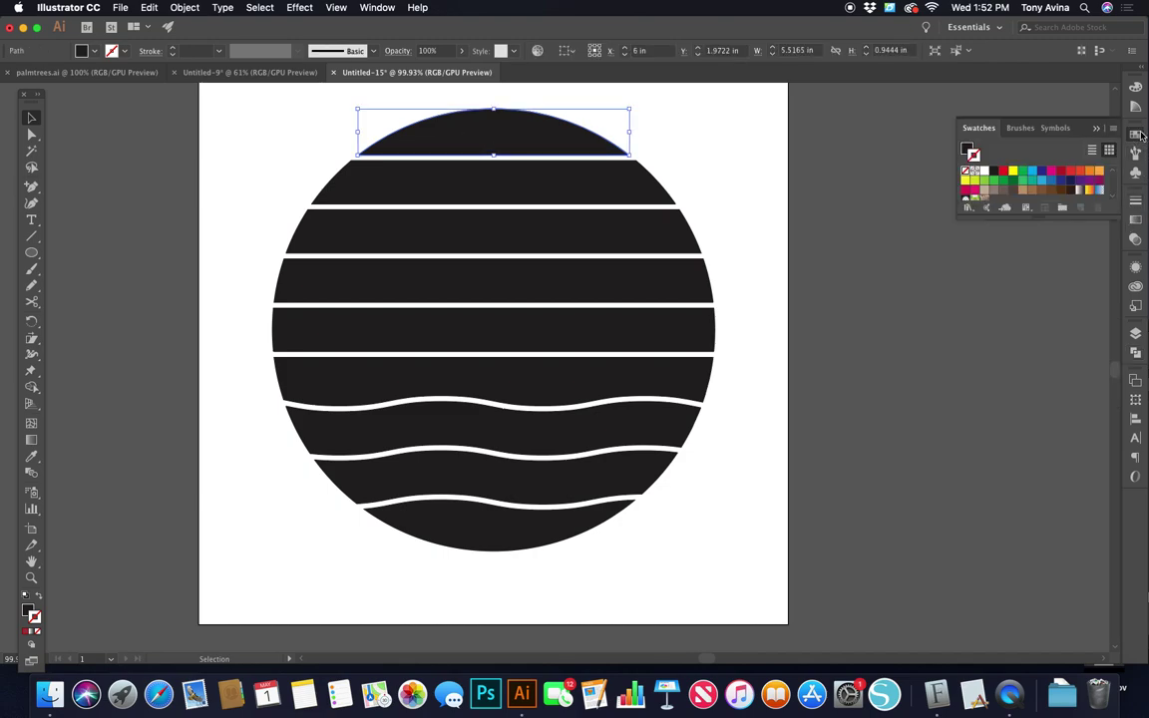
pyautogui.click(965, 184)
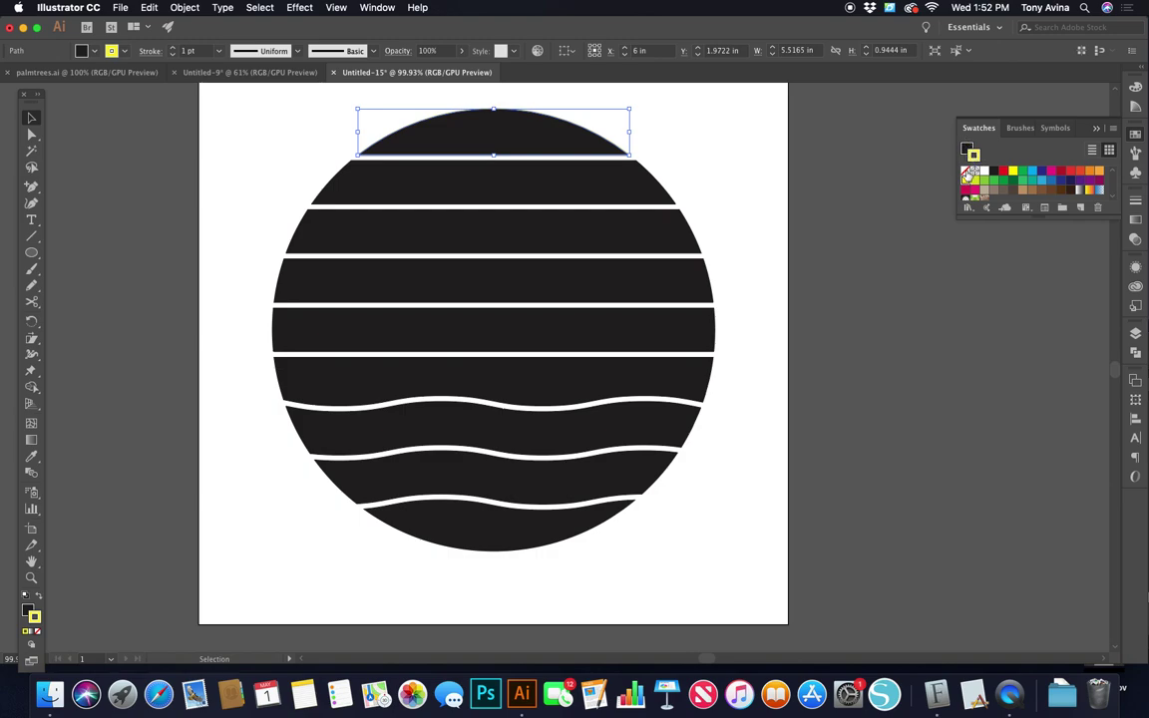
# Remove the stroke from the circle's top band and fill the band with the yellow swatch
pyautogui.click(965, 172)
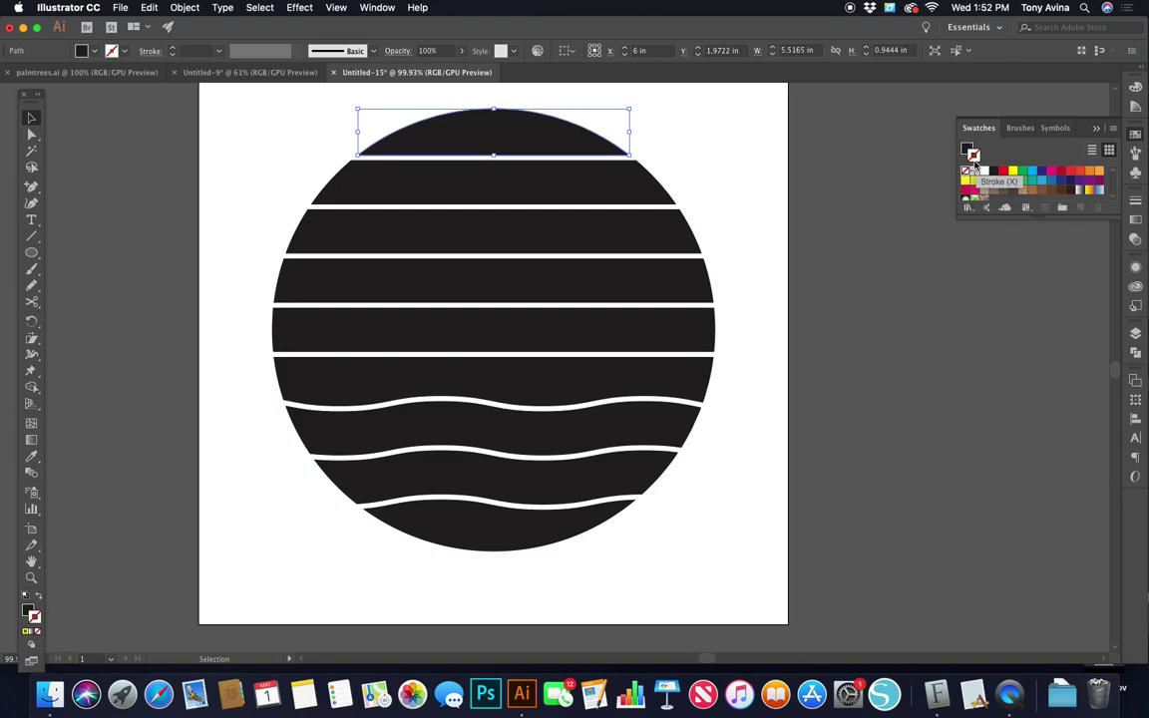
pyautogui.click(965, 148)
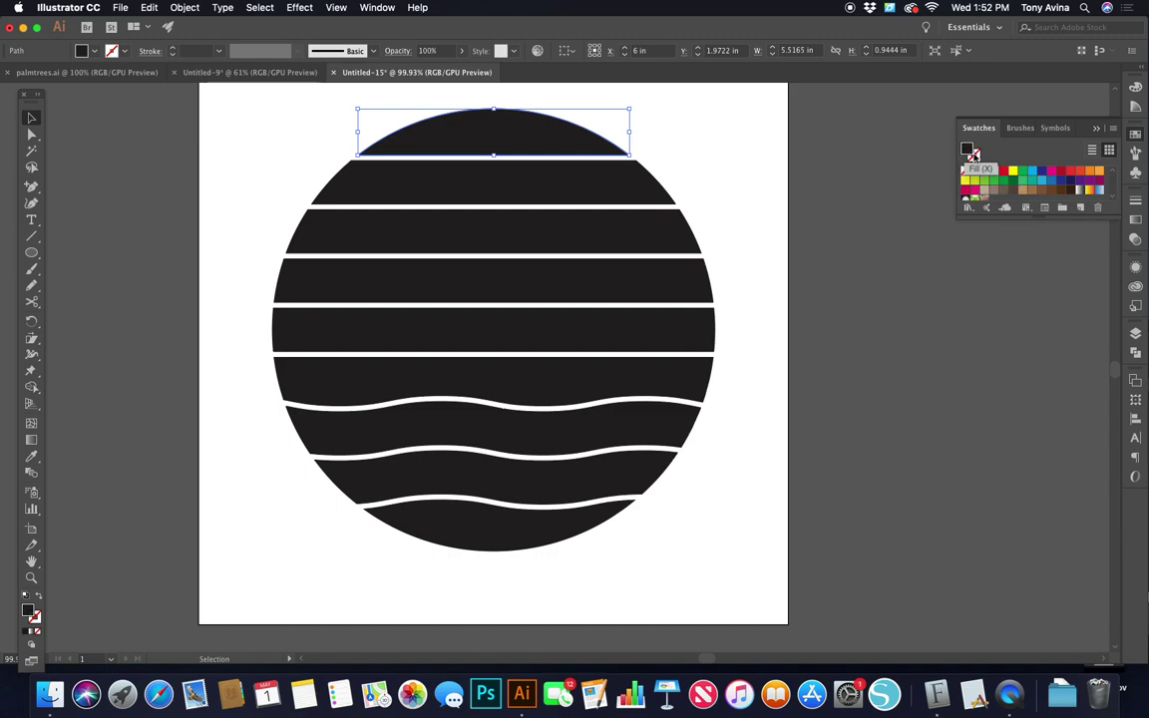
pyautogui.click(966, 182)
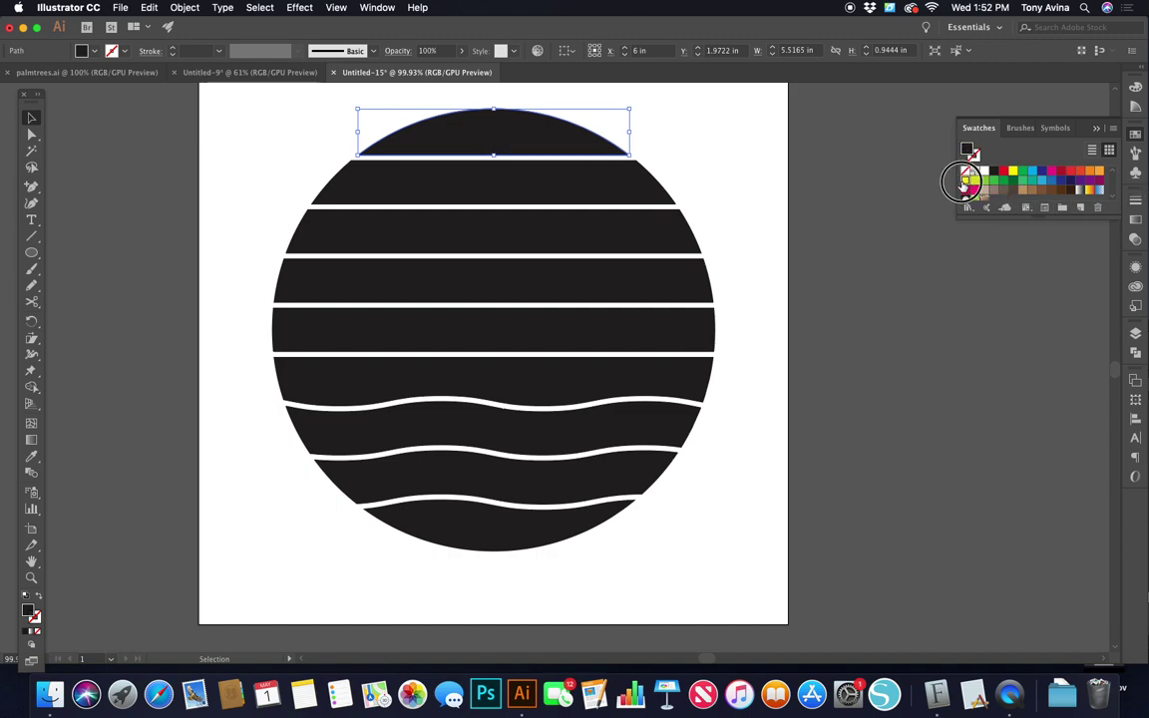
# Fill the second band with light orange (C=0 M=35 Y=85 K=0), the third with orange and the fourth with red-orange
pyautogui.click(517, 177)
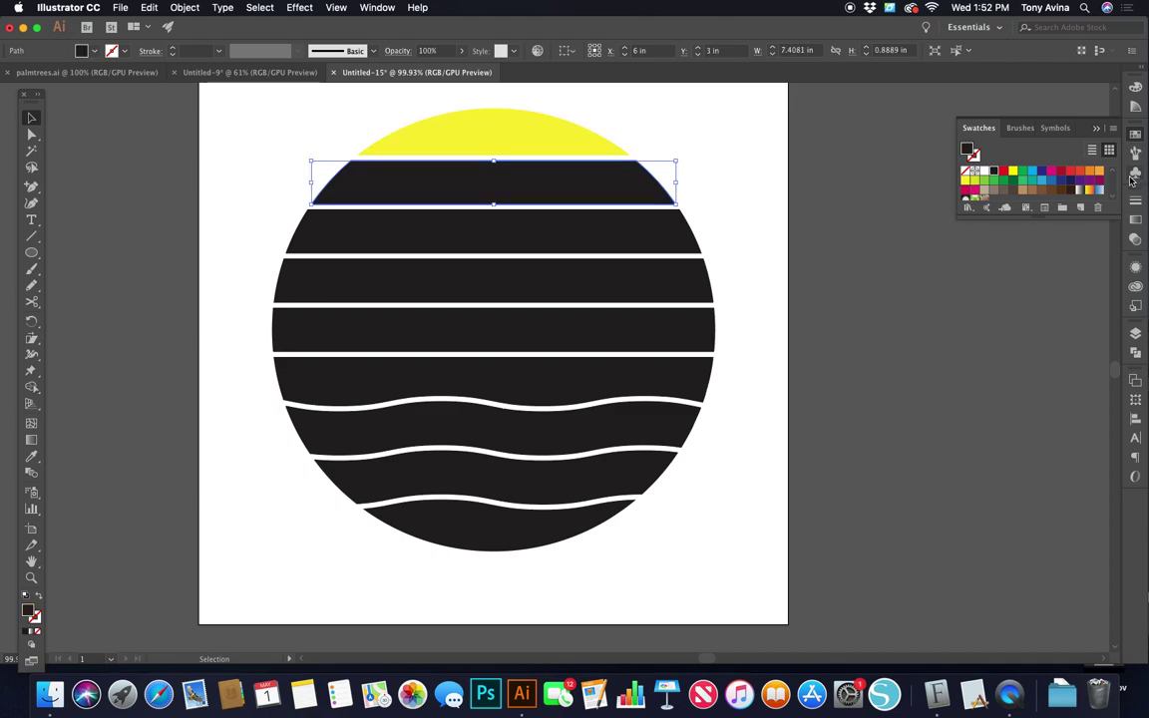
pyautogui.click(1098, 172)
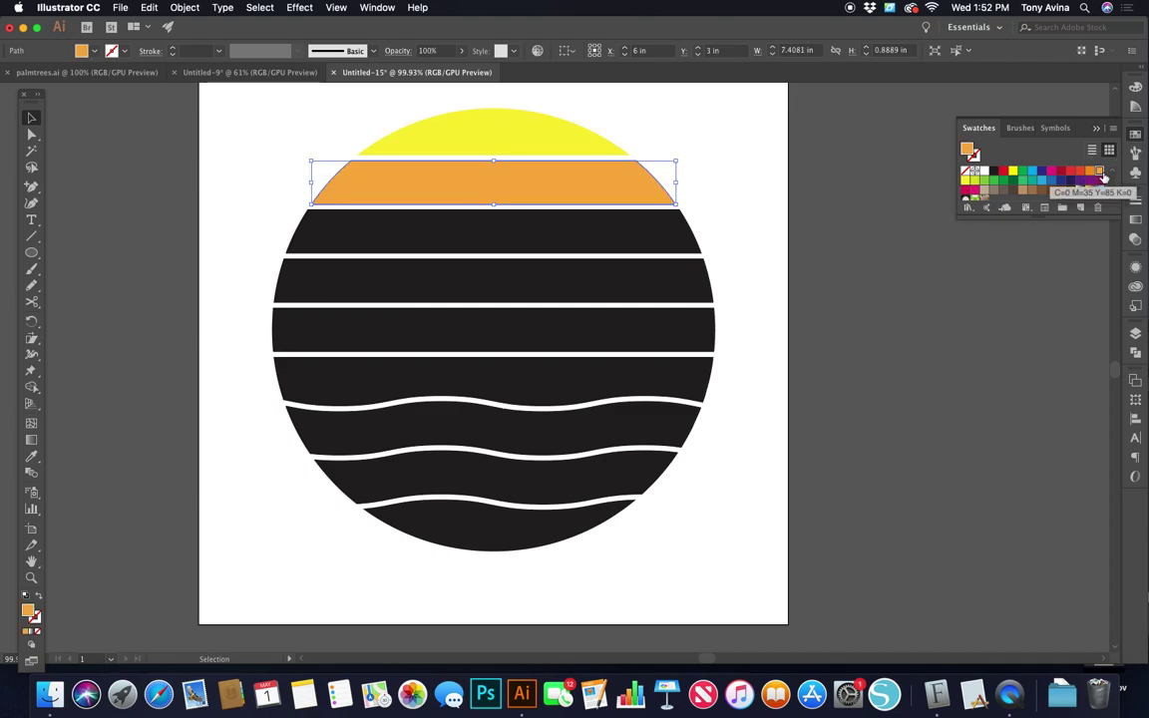
pyautogui.click(638, 227)
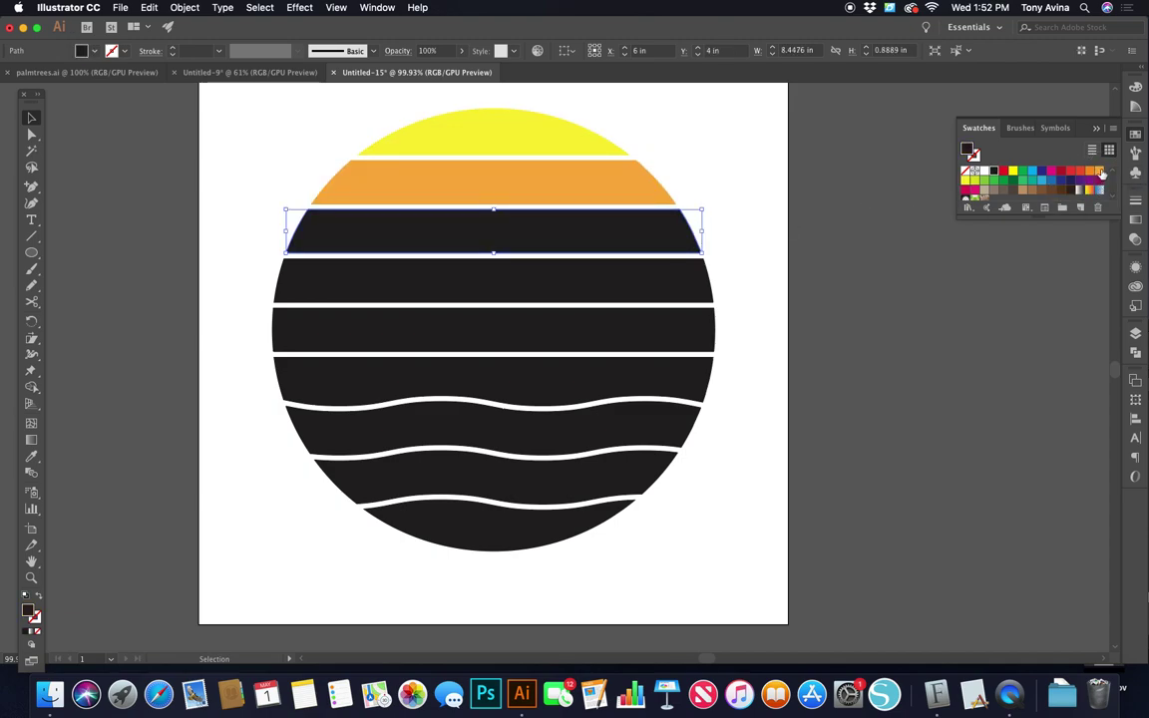
pyautogui.click(1093, 174)
pyautogui.click(597, 277)
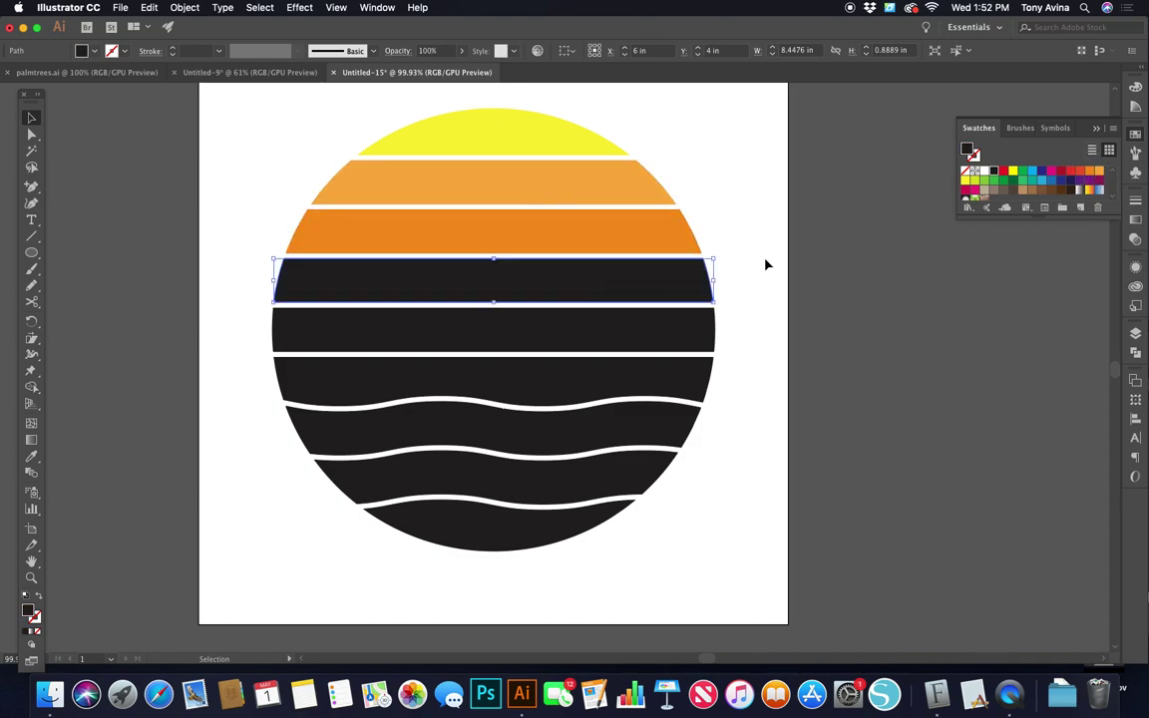
pyautogui.click(1080, 176)
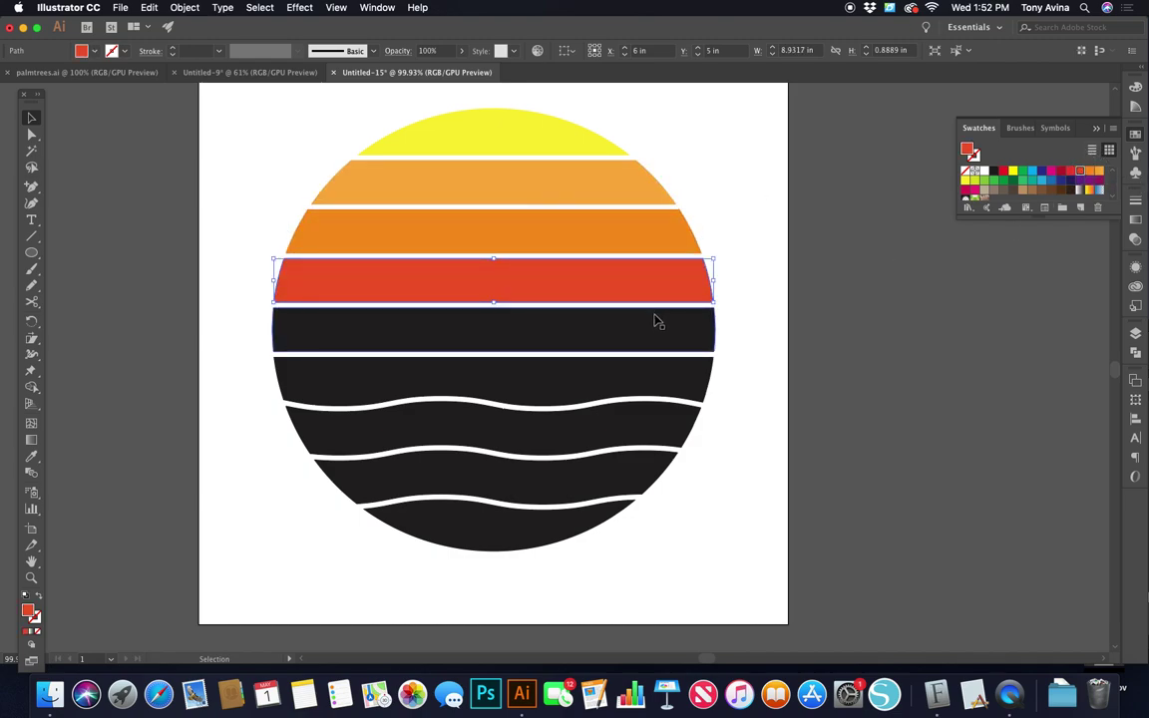
# Fill the fifth band with red and the sixth band, above the first wavy gap, with dark red
pyautogui.click(656, 320)
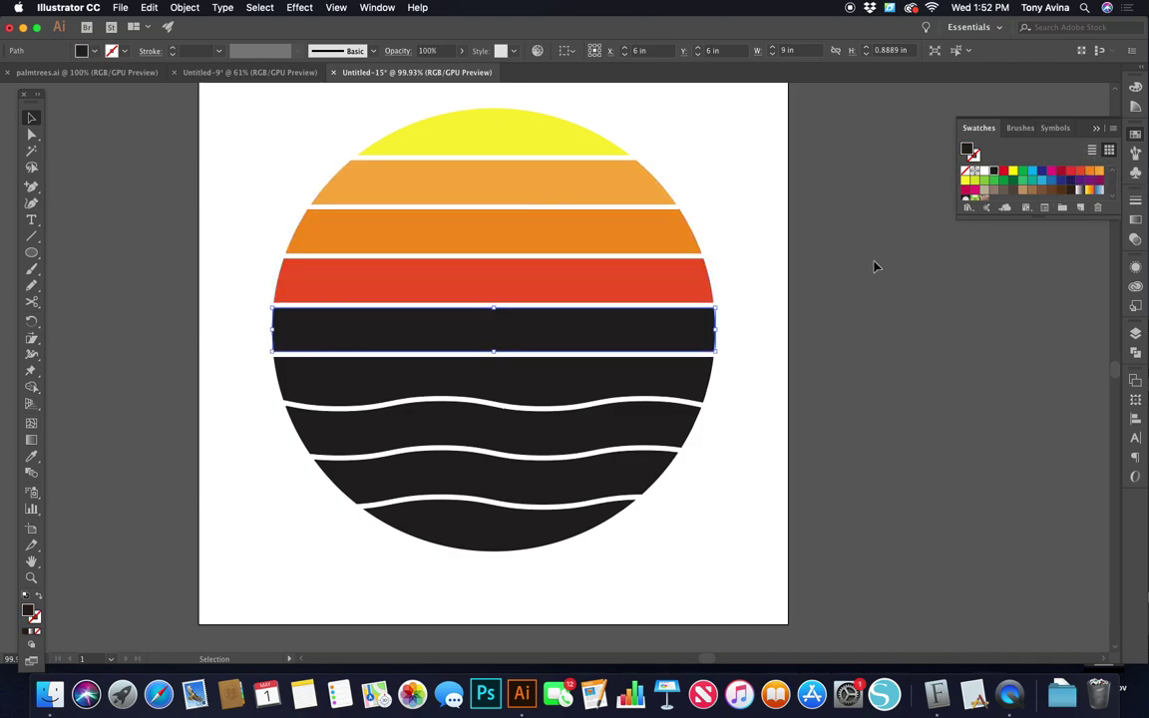
pyautogui.click(1071, 173)
pyautogui.click(684, 378)
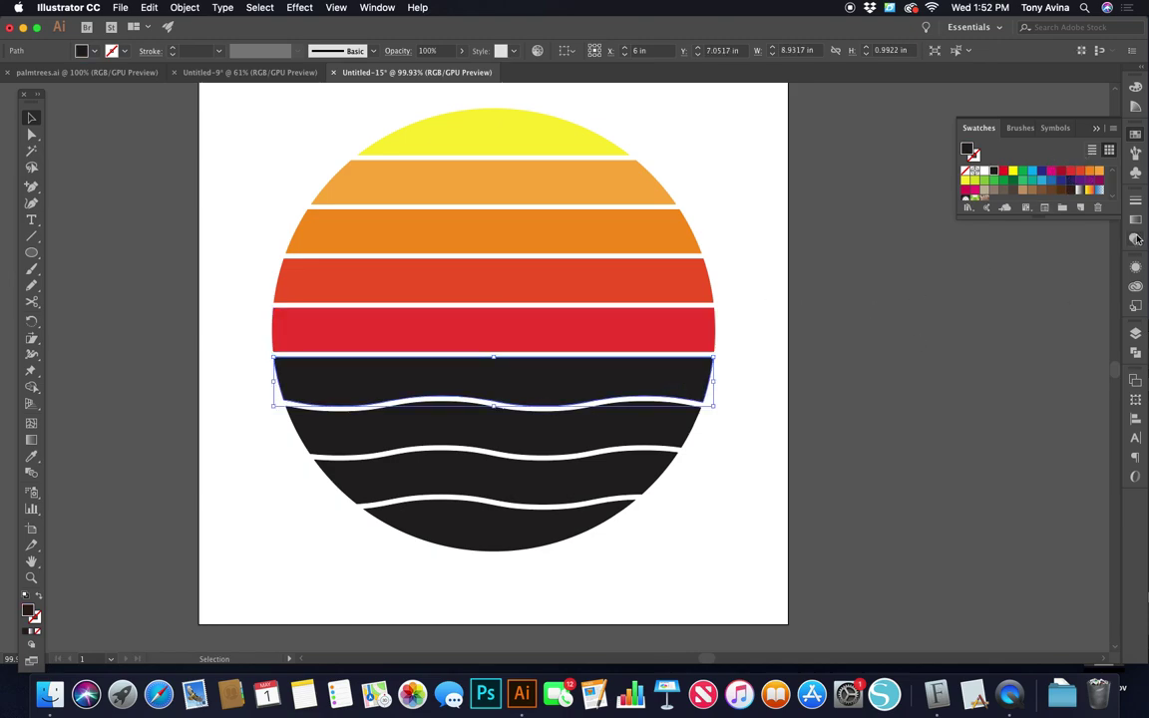
pyautogui.click(1062, 173)
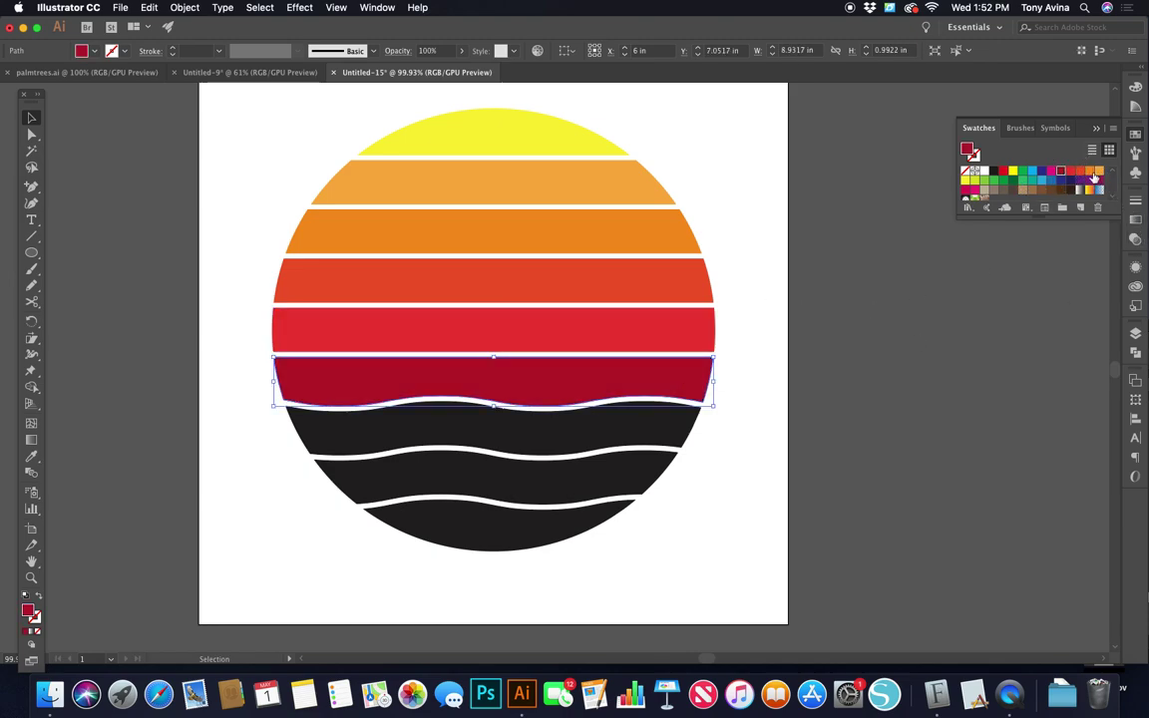
# Fill the three lowest wavy bands with light blue (C=70 M=15 Y=0 K=0), medium blue and dark navy from top to bottom, and deselect
pyautogui.click(634, 431)
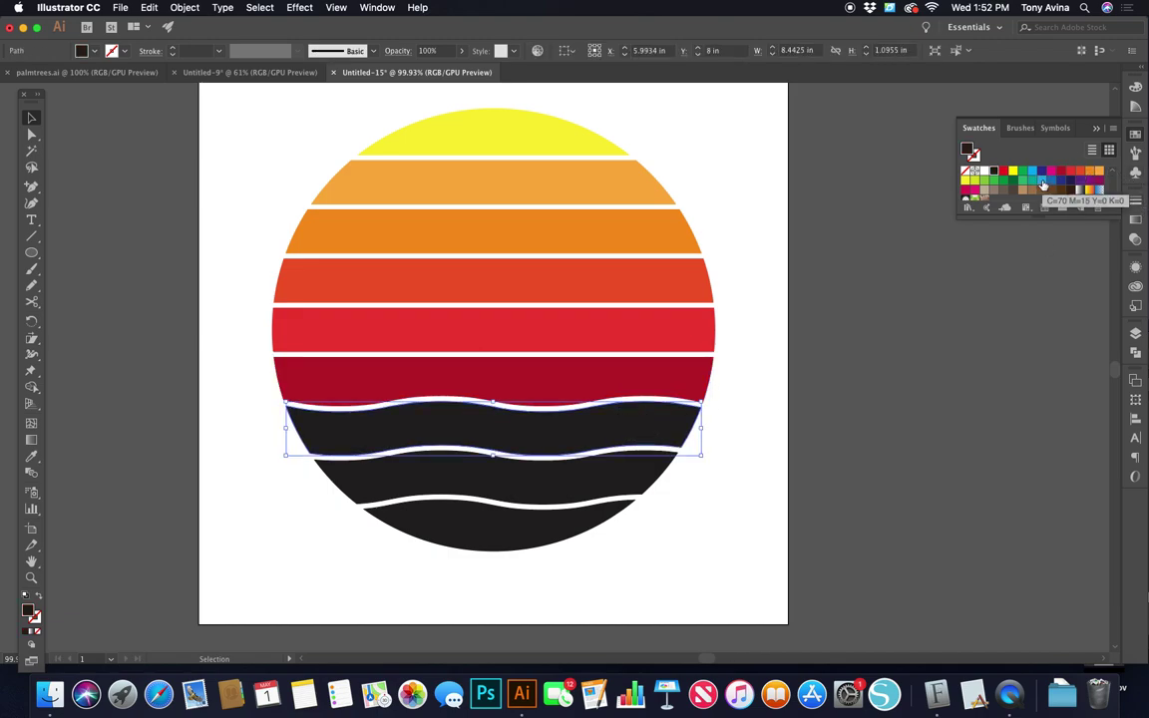
pyautogui.click(1041, 180)
pyautogui.click(513, 480)
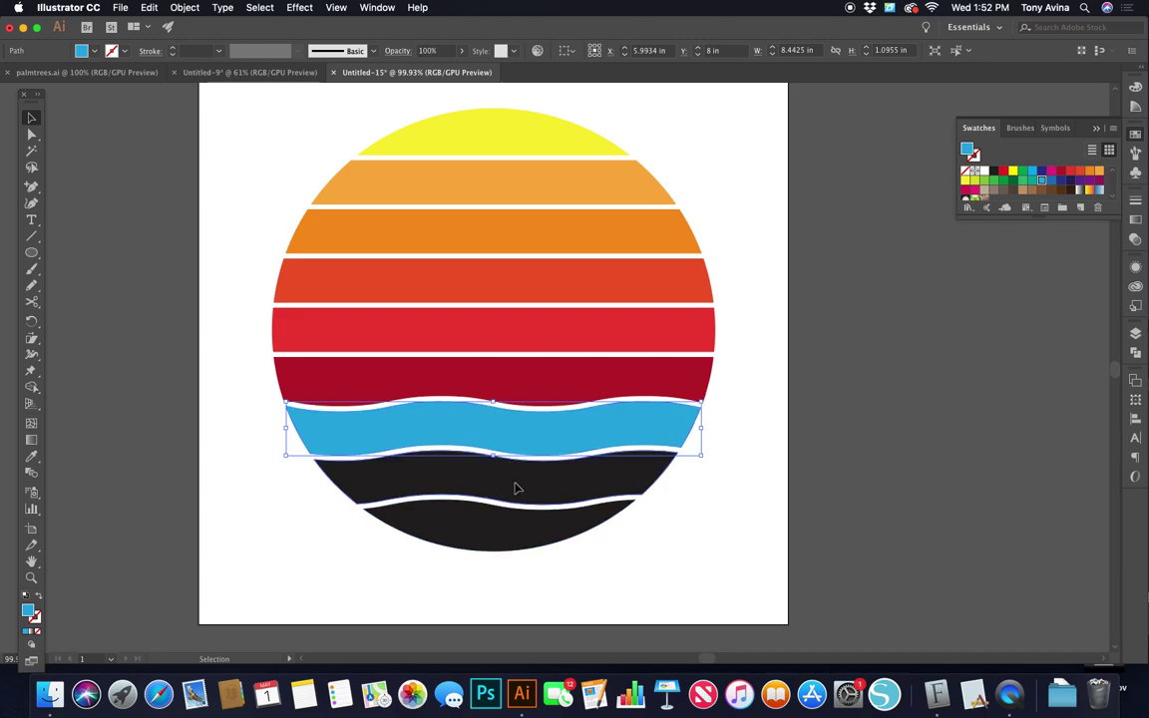
pyautogui.click(1044, 184)
pyautogui.click(534, 531)
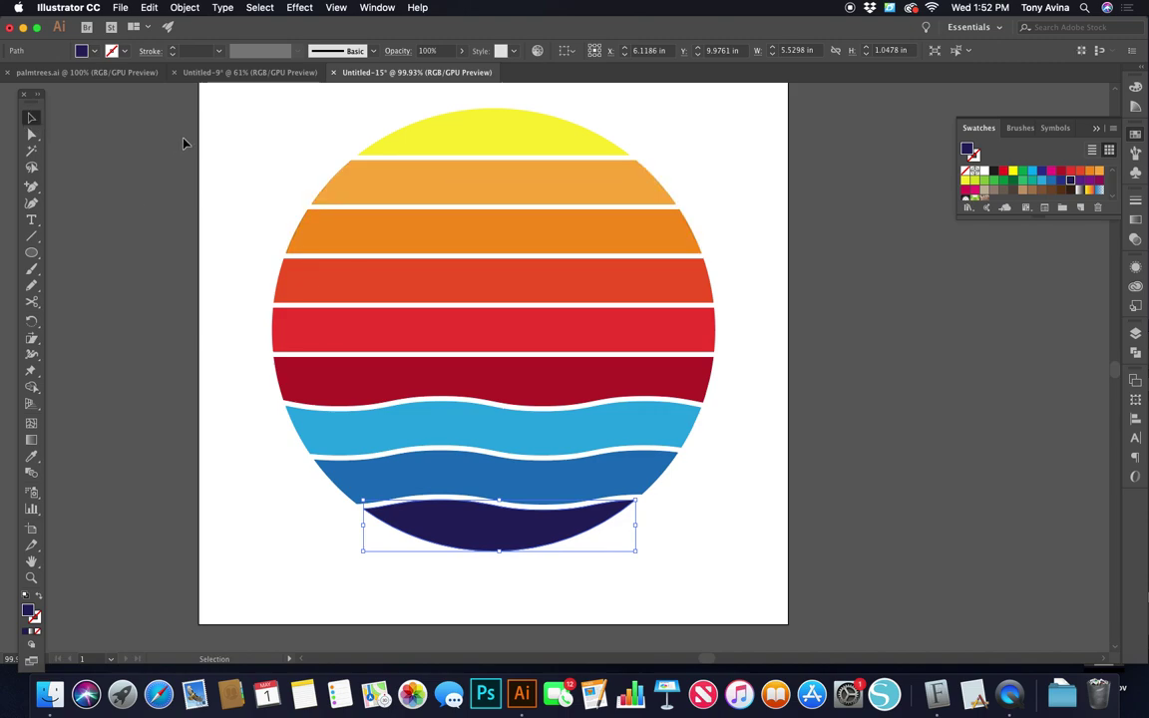
pyautogui.click(249, 212)
# Create a 3.5 in by 3.5 in circle and place it across the artboard's right edge, beside the striped circle
pyautogui.hscroll(-5, 564, 372)
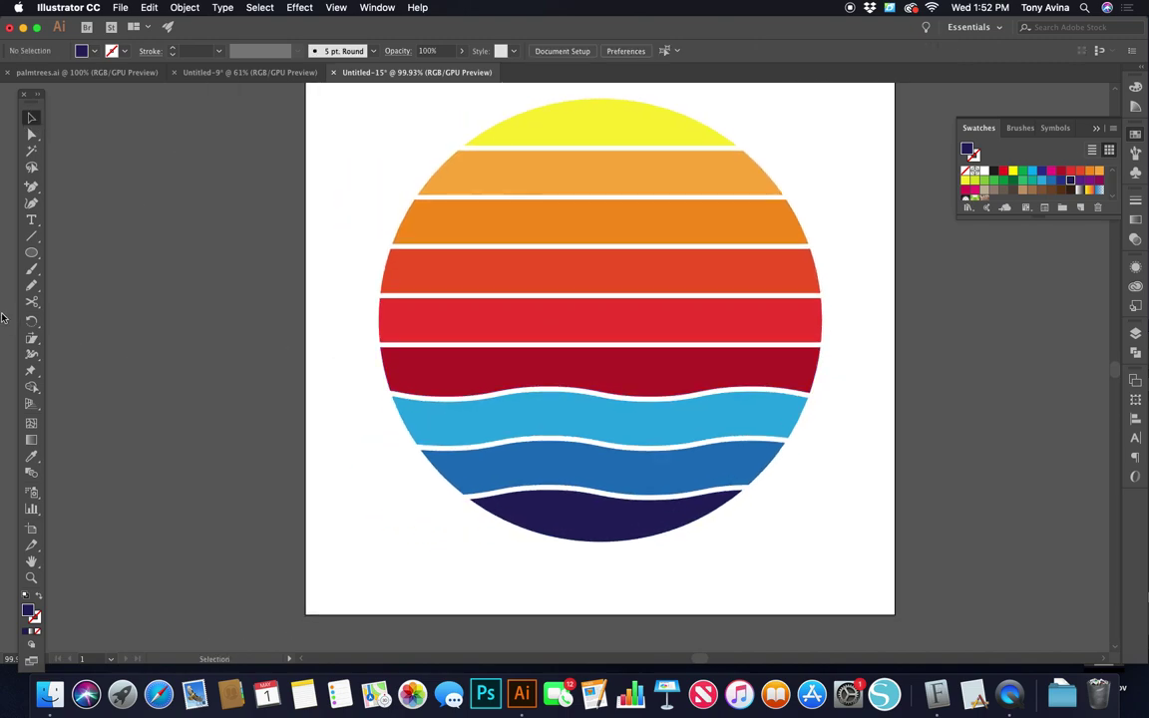
pyautogui.click(31, 254)
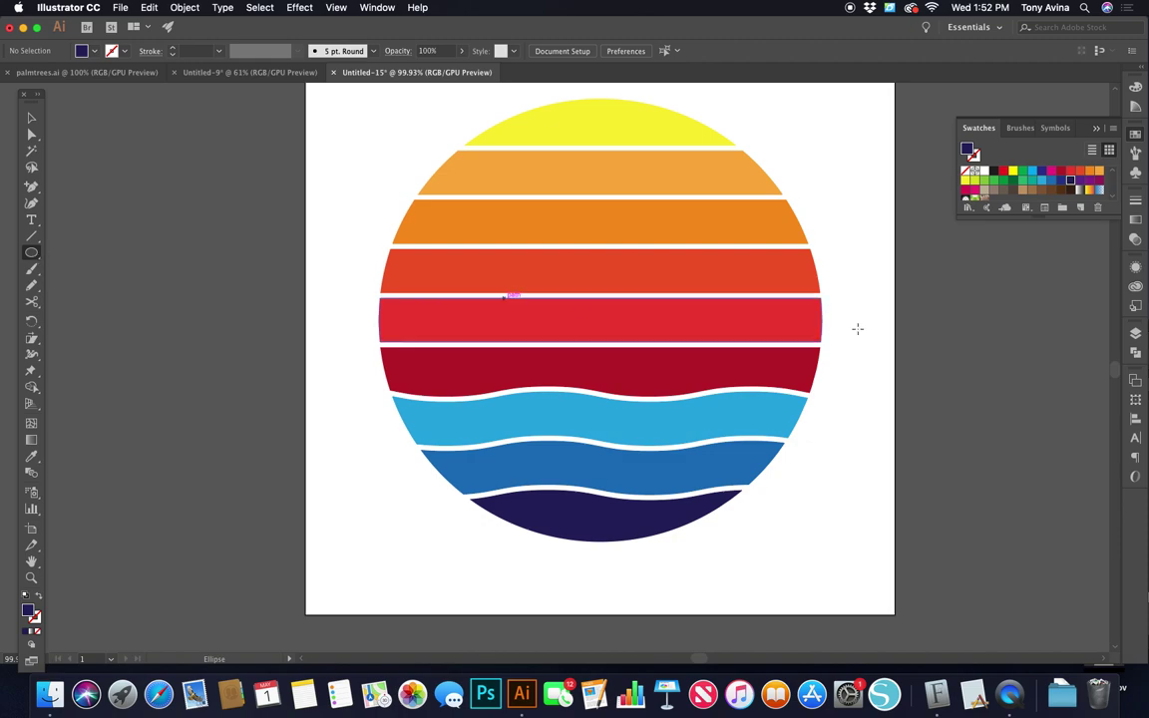
pyautogui.click(872, 278)
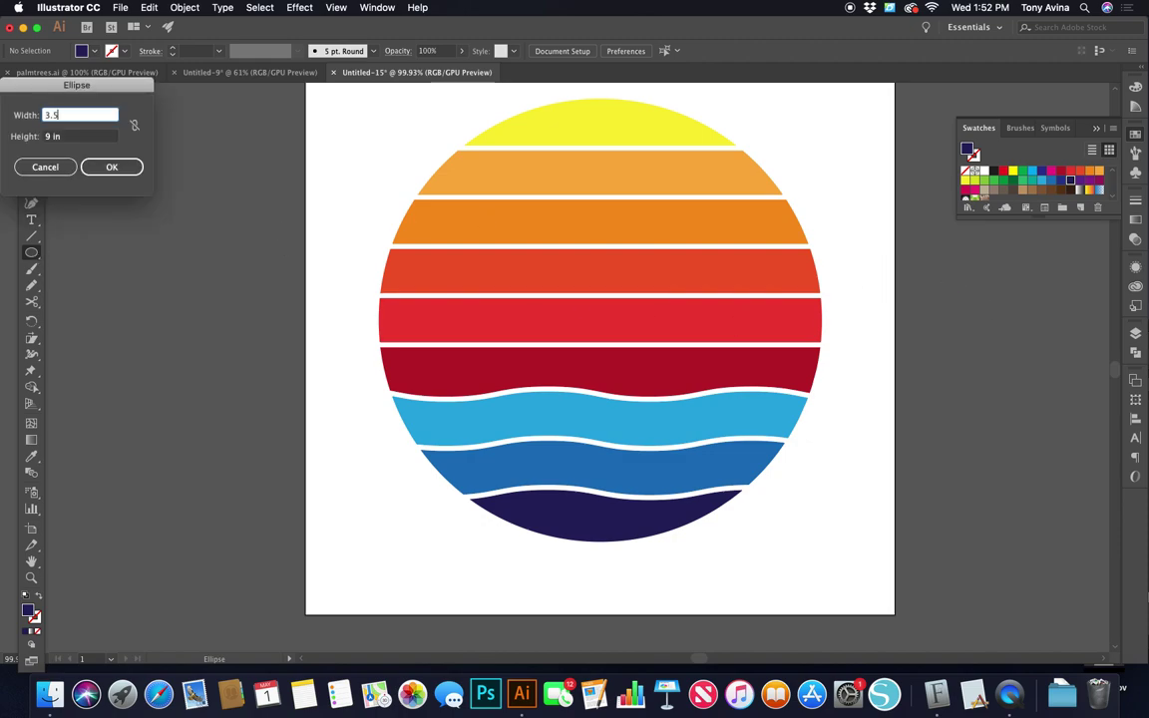
pyautogui.press('Tab')
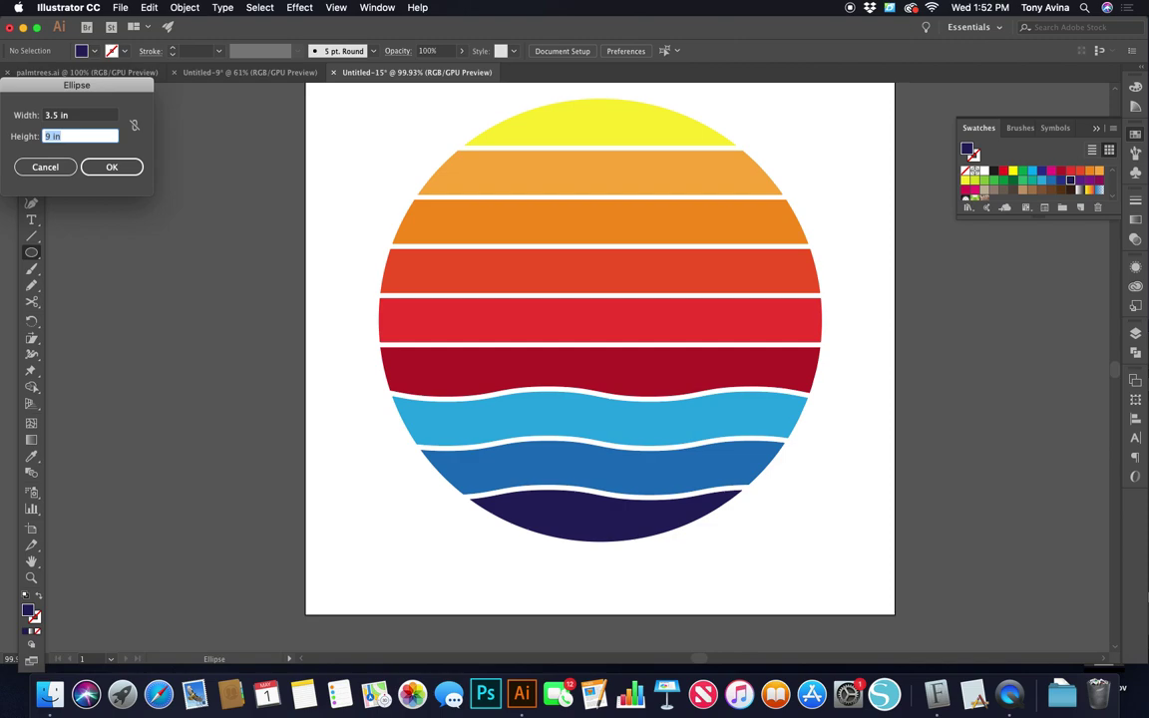
pyautogui.press('Return')
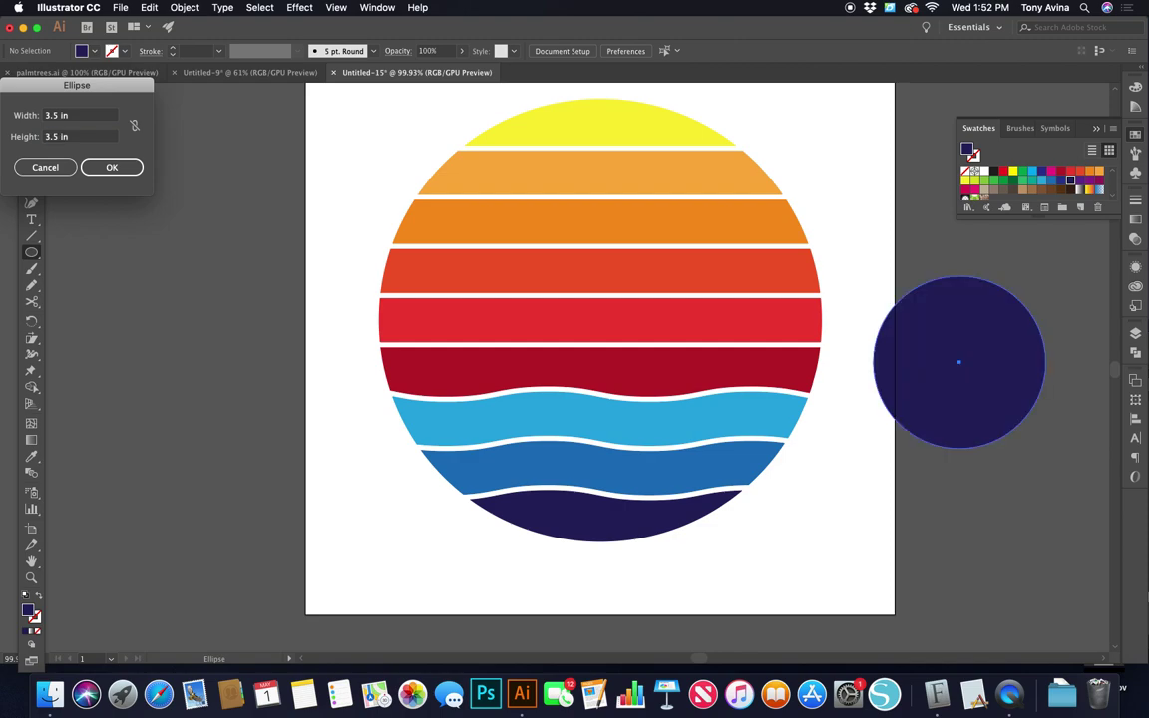
pyautogui.press('v')
pyautogui.moveTo(956, 353); pyautogui.dragTo(921, 367)
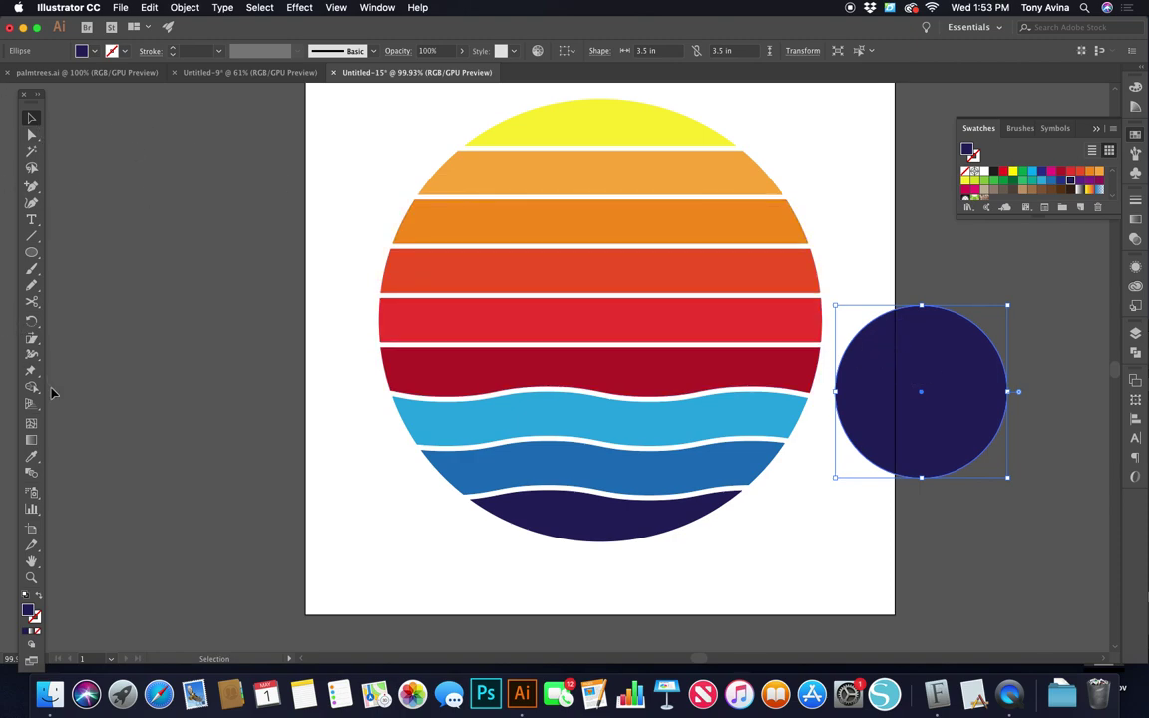
# Sample the top band's yellow onto the small circle with the Eyedropper and move it over the right part of the striped circle
pyautogui.click(30, 458)
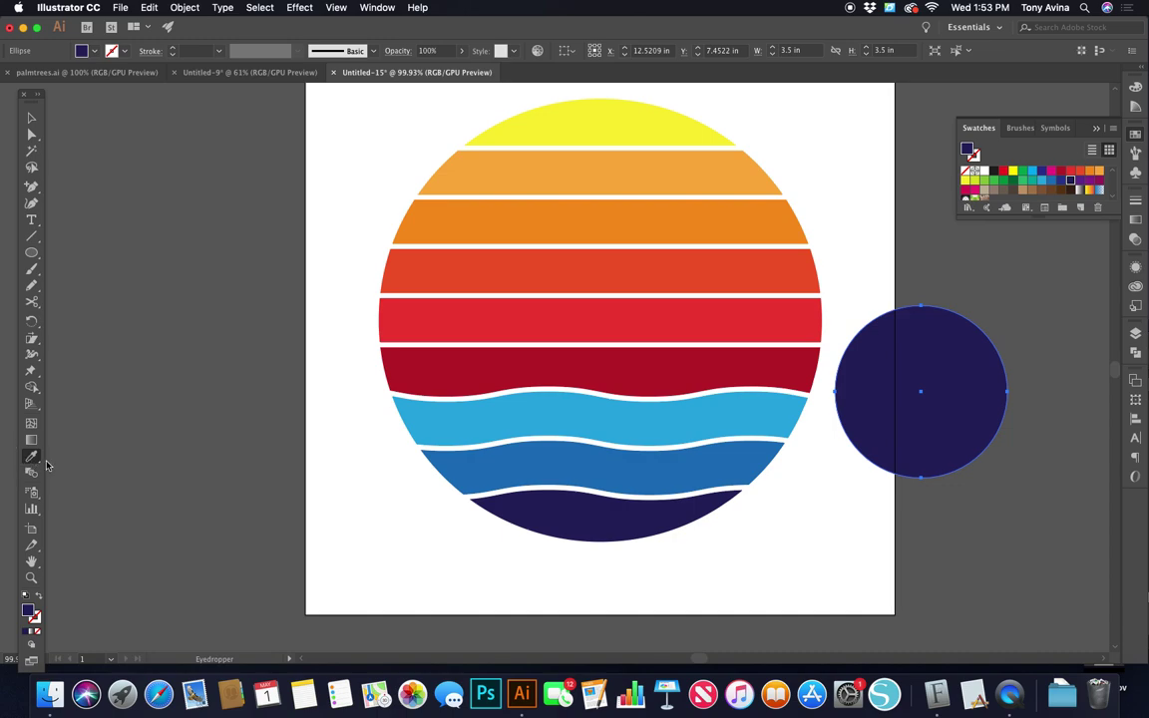
pyautogui.click(594, 115)
pyautogui.press('v')
pyautogui.moveTo(918, 359); pyautogui.dragTo(714, 307)
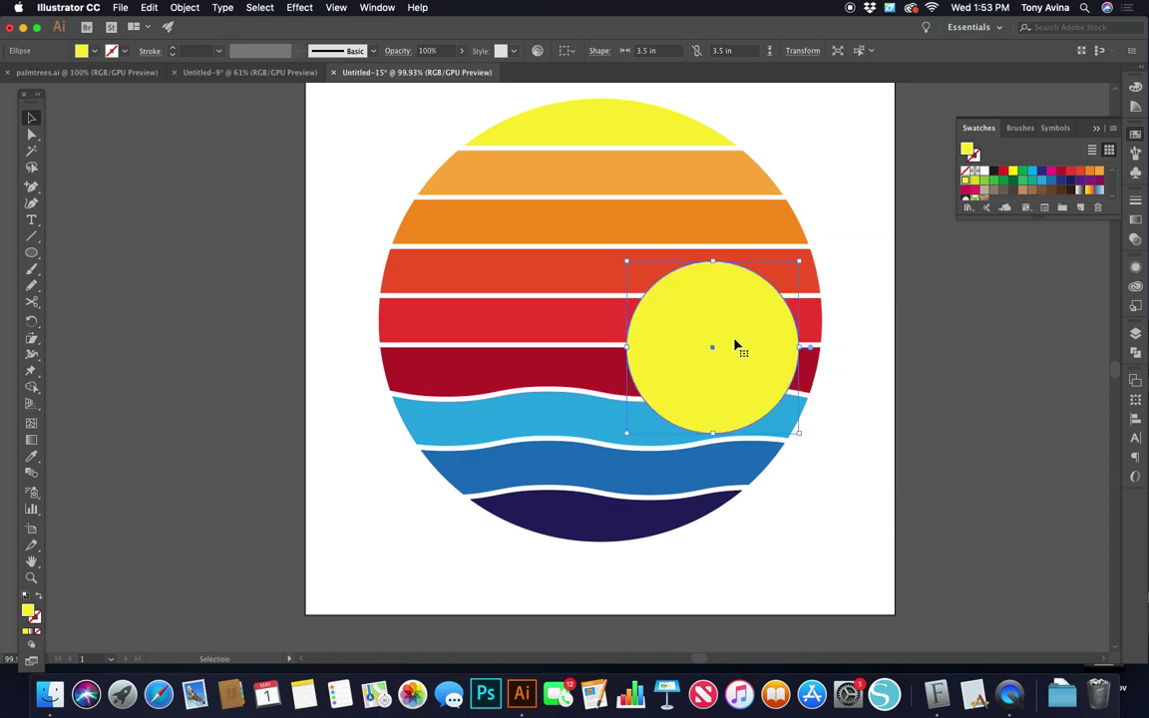
pyautogui.moveTo(699, 355); pyautogui.dragTo(710, 351)
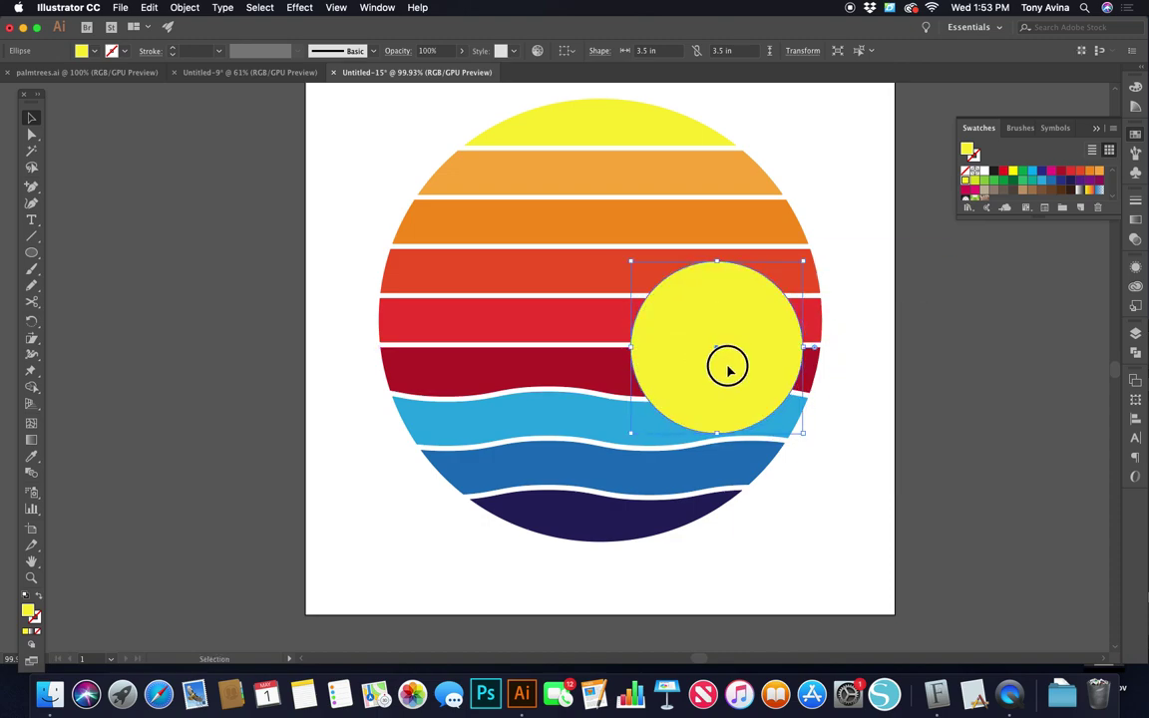
pyautogui.click(867, 449)
# Fine-tune the yellow circle's position so it overlaps the light blue band just inside the striped circle's right edge, and deselect it
pyautogui.moveTo(722, 342); pyautogui.dragTo(712, 364)
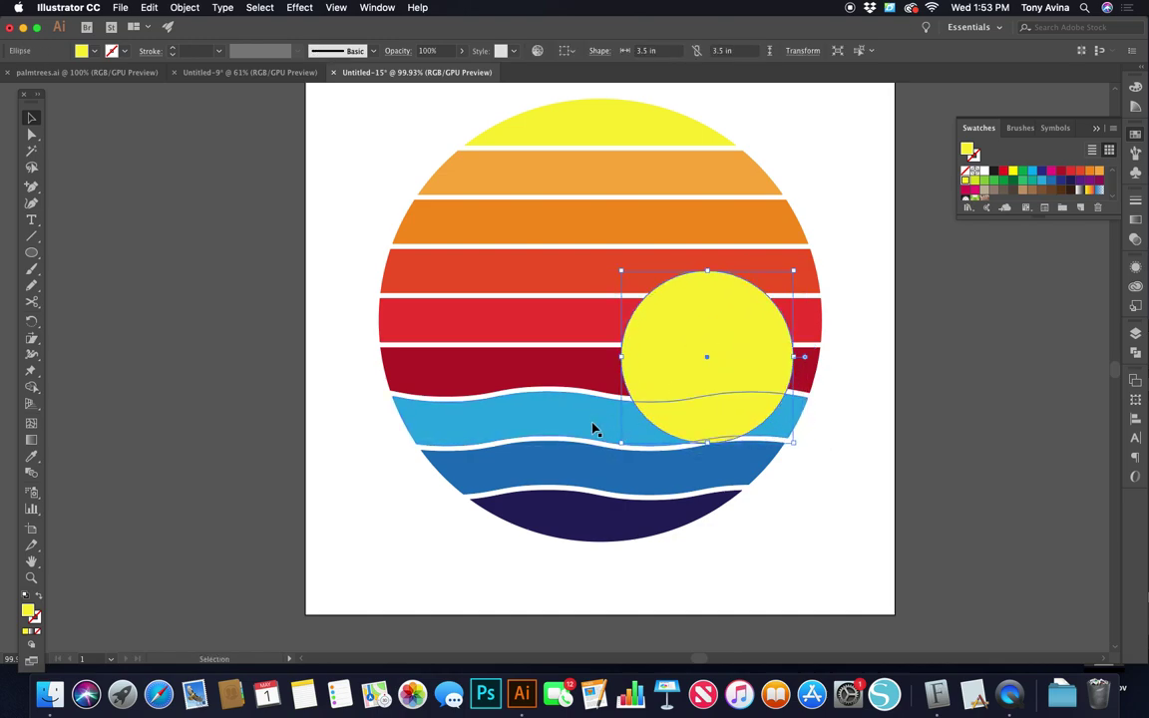
pyautogui.click(889, 475)
pyautogui.moveTo(745, 348)
pyautogui.mouseDown()
pyautogui.moveTo(746, 328)
pyautogui.moveTo(753, 340)
pyautogui.mouseUp()
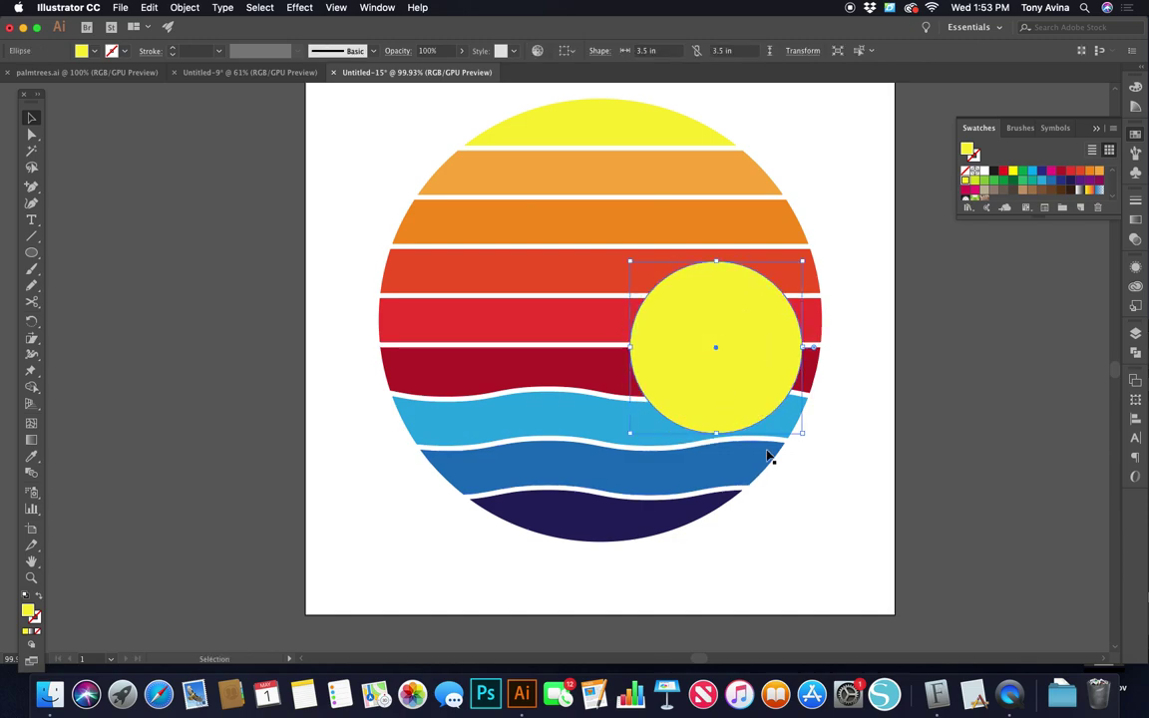
pyautogui.click(856, 467)
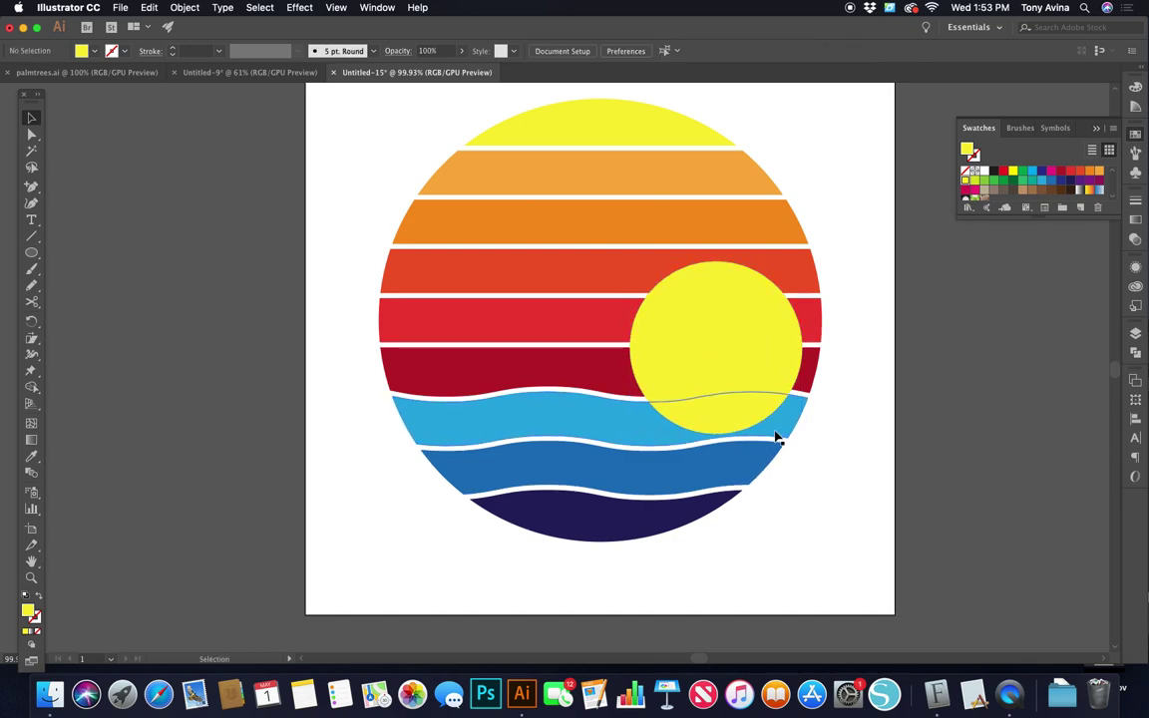
pyautogui.moveTo(688, 343); pyautogui.dragTo(709, 344)
pyautogui.click(856, 407)
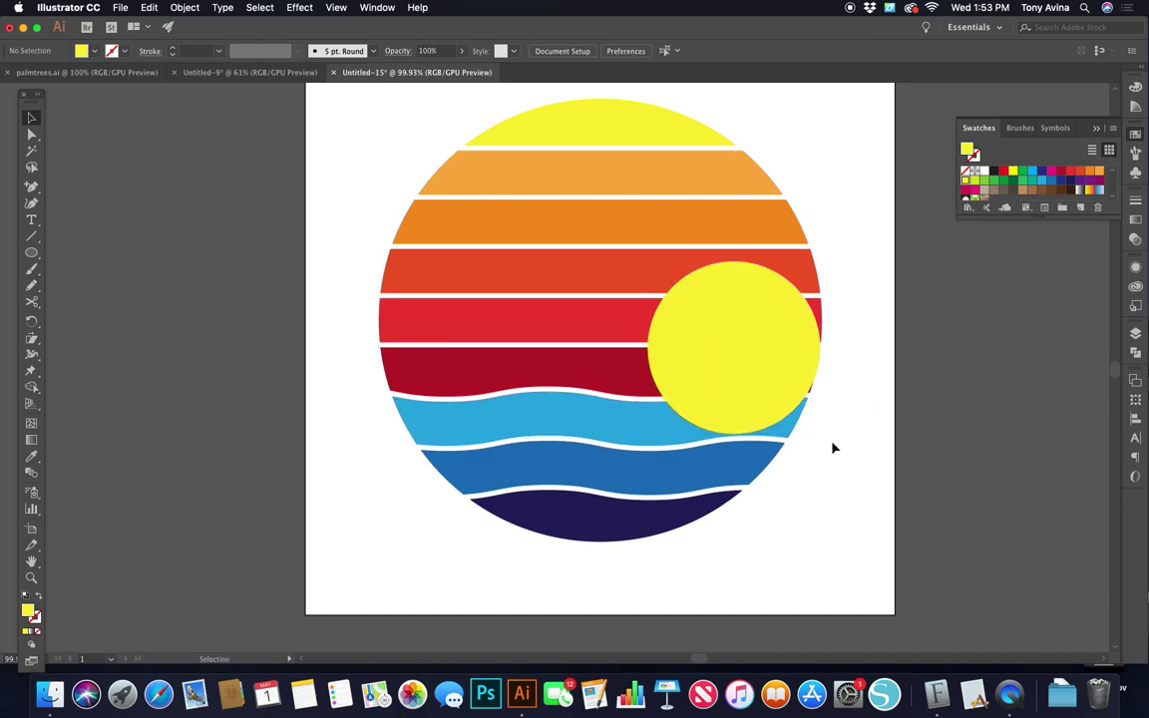
pyautogui.click(793, 361)
pyautogui.press('super+shift+a')
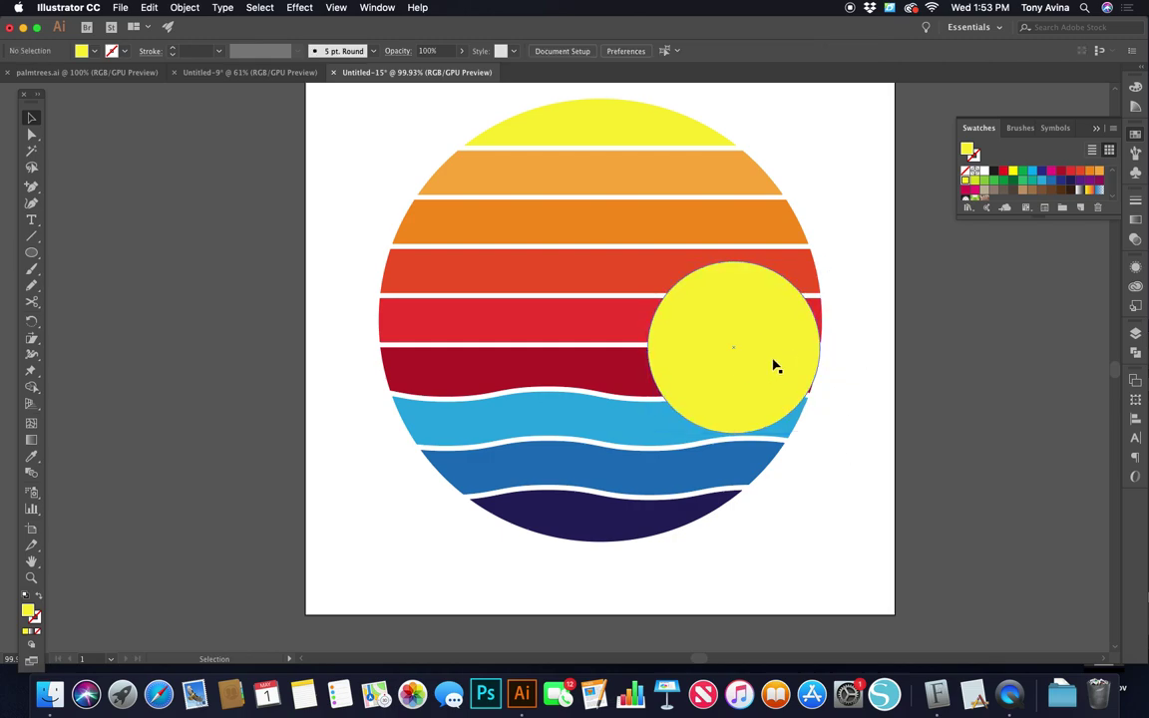
pyautogui.moveTo(773, 363); pyautogui.dragTo(750, 365)
pyautogui.press('super+shift+a')
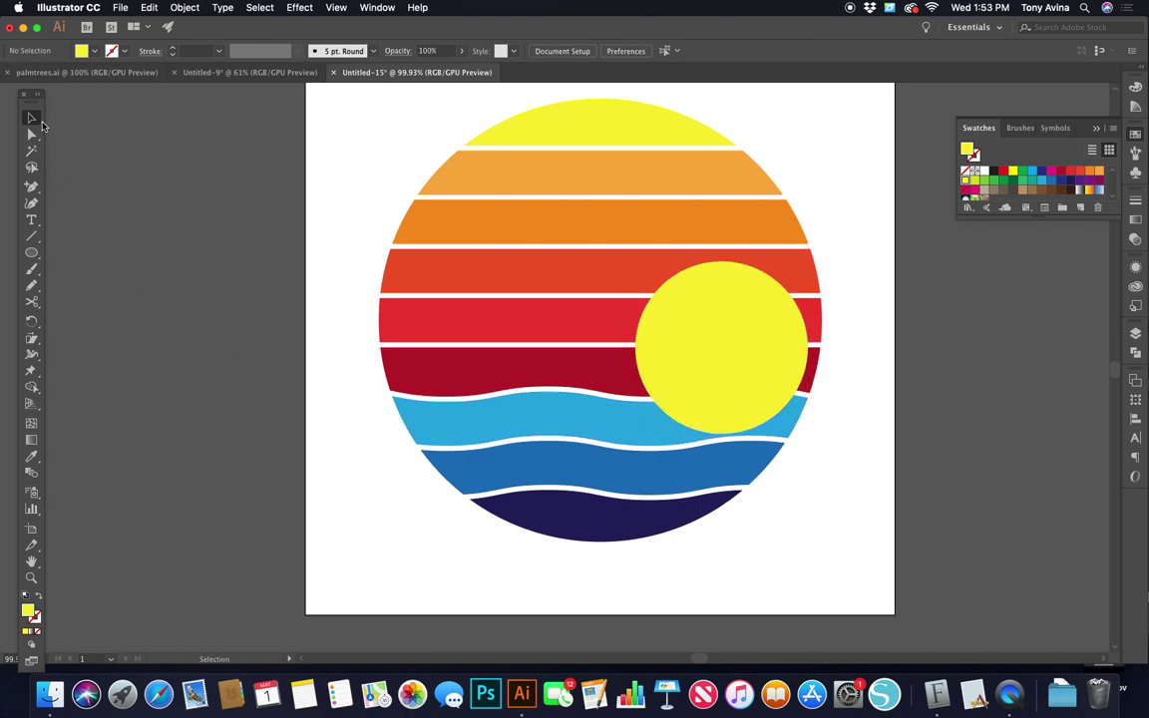
# Bring the light blue wavy band to the front, over the lower part of the yellow circle, and deselect it
pyautogui.click(477, 423)
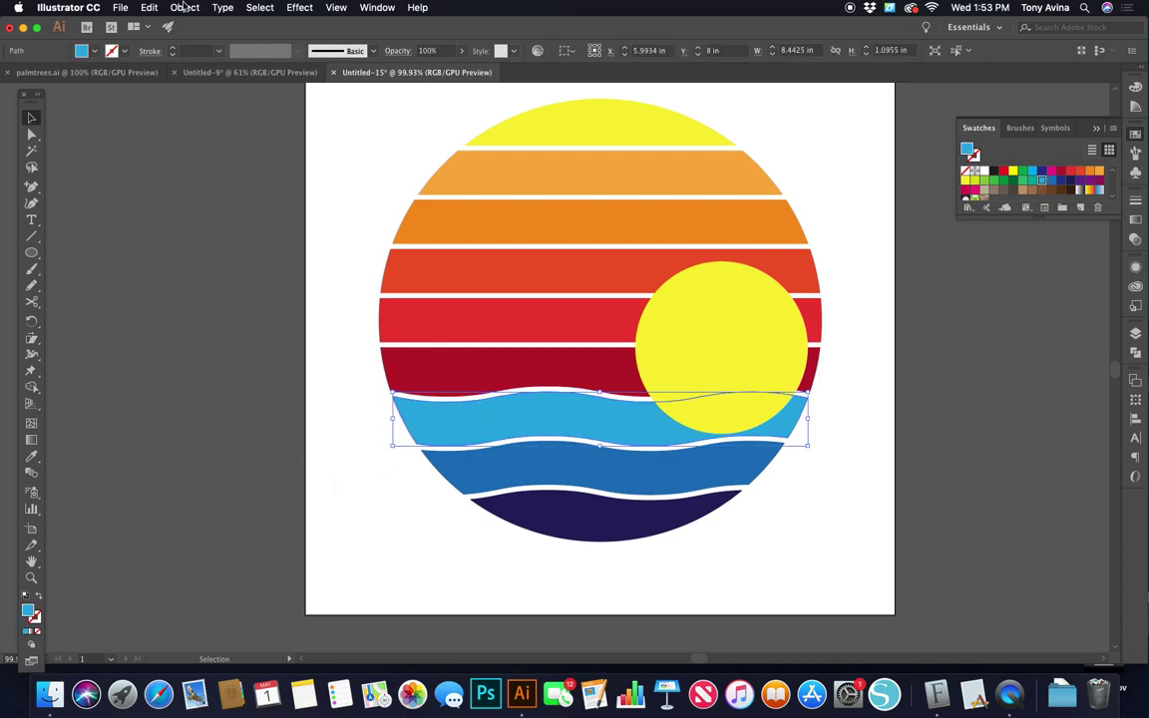
pyautogui.click(185, 7)
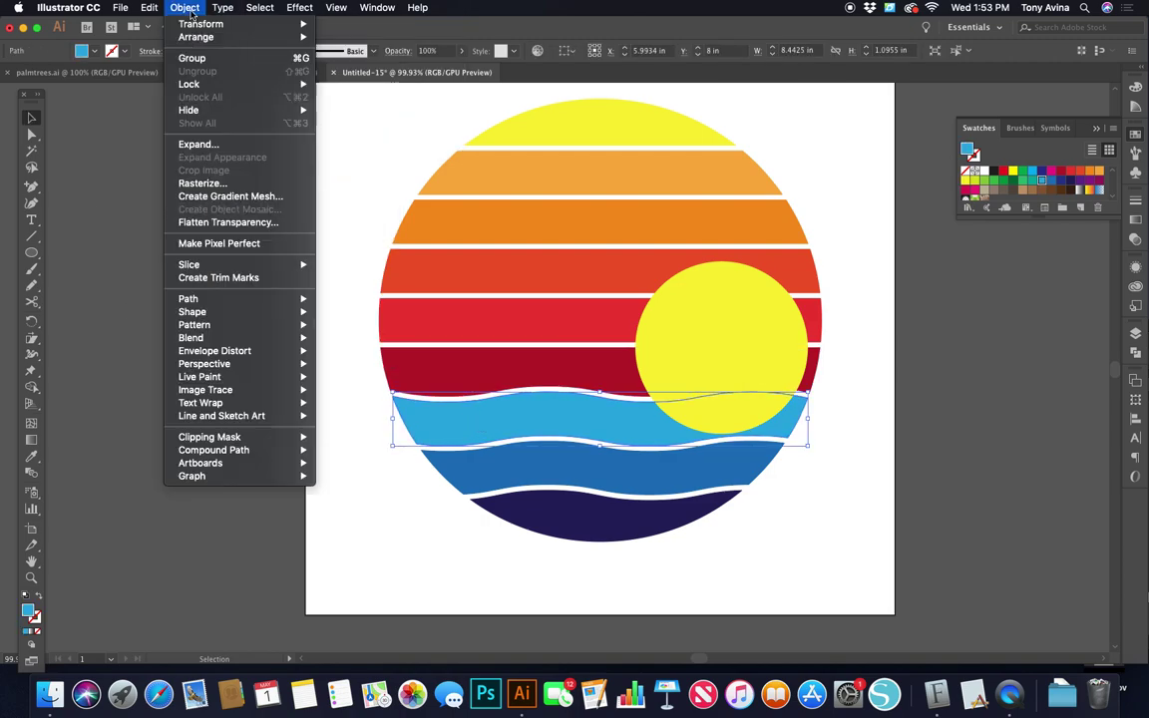
pyautogui.moveTo(195, 27)
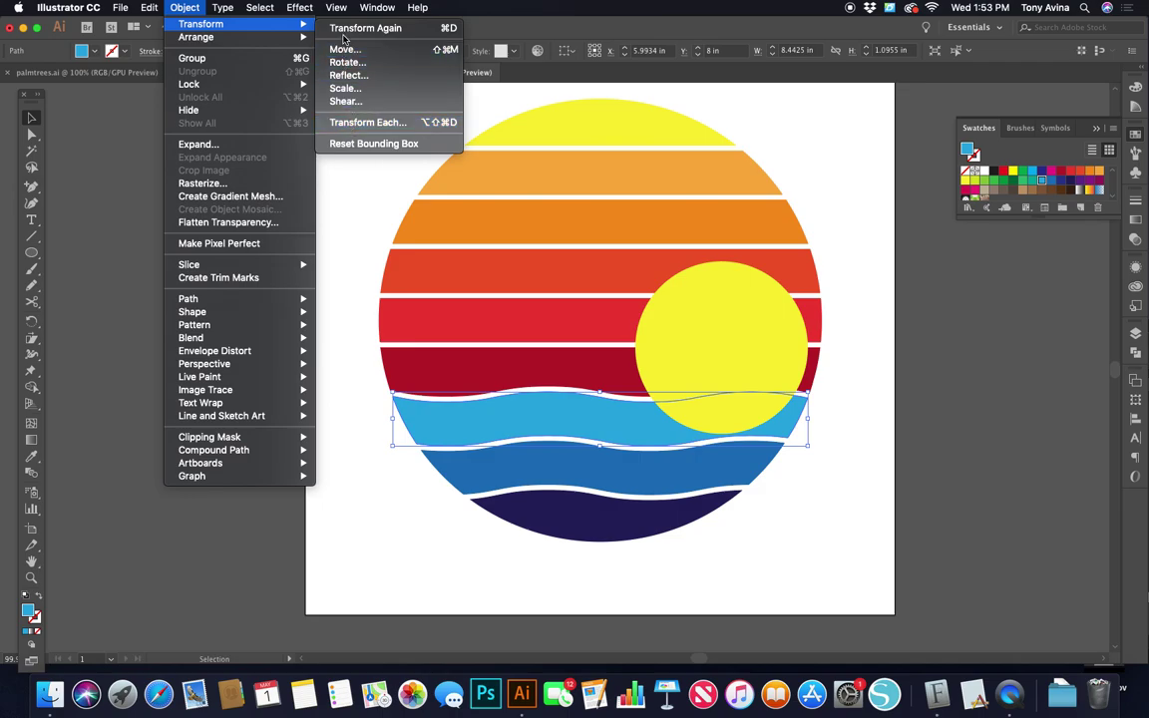
pyautogui.moveTo(269, 40)
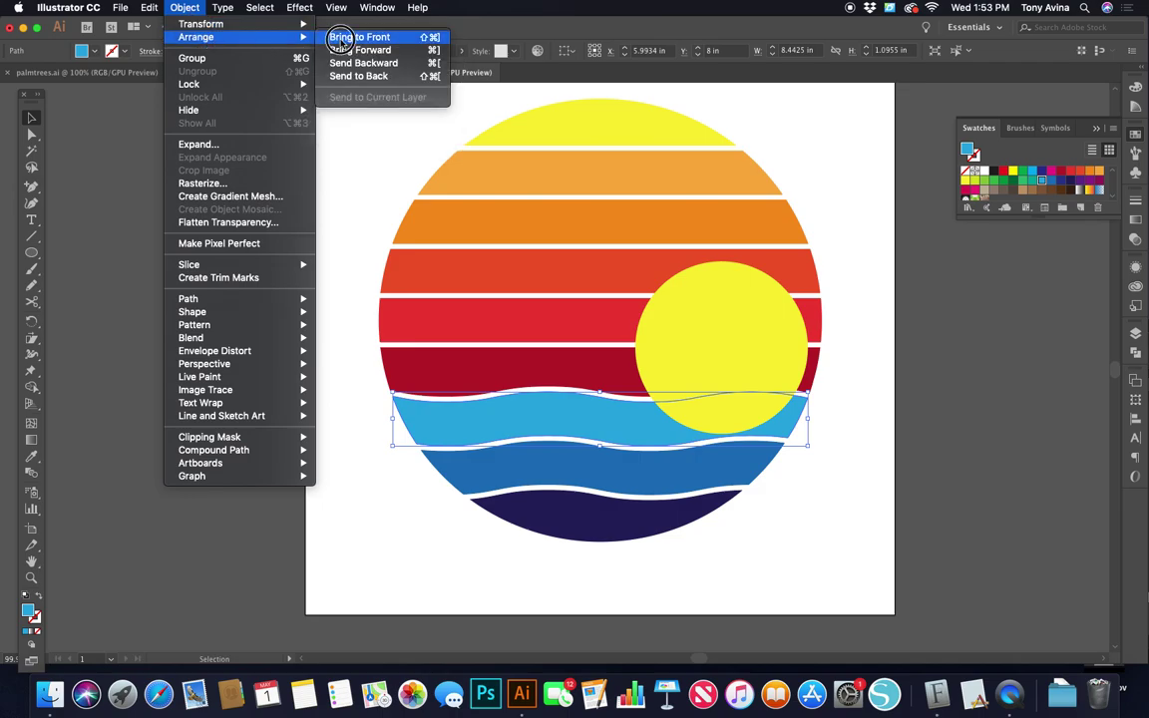
pyautogui.click(344, 40)
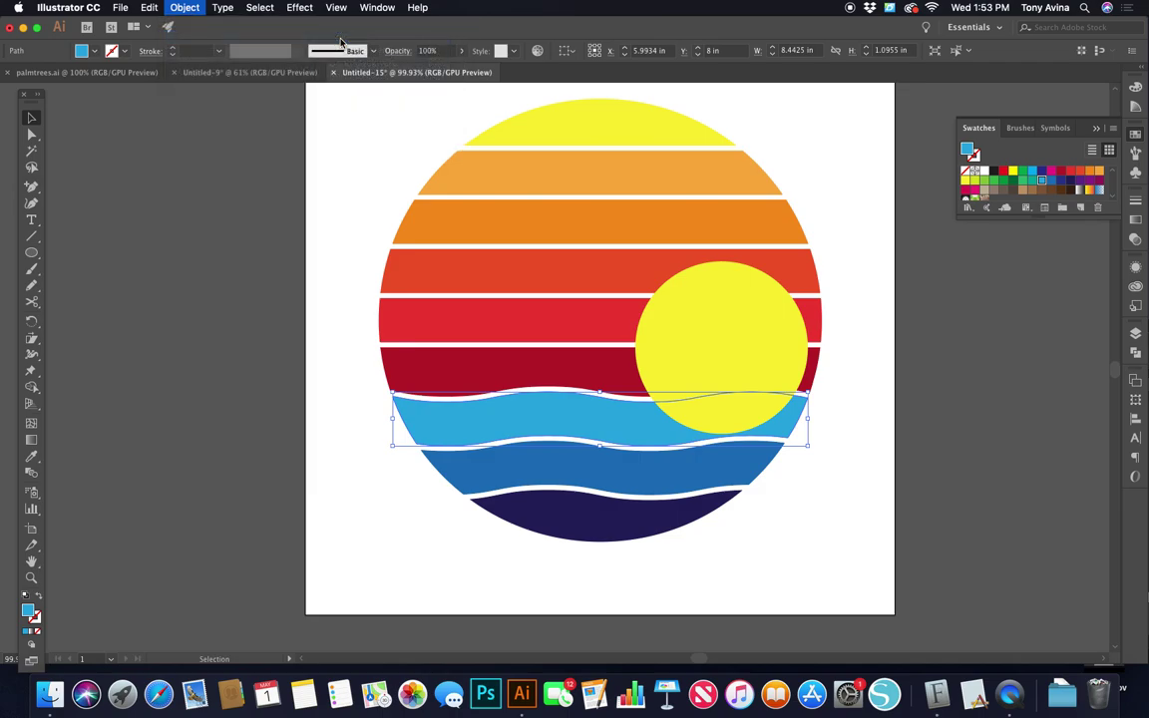
pyautogui.click(846, 403)
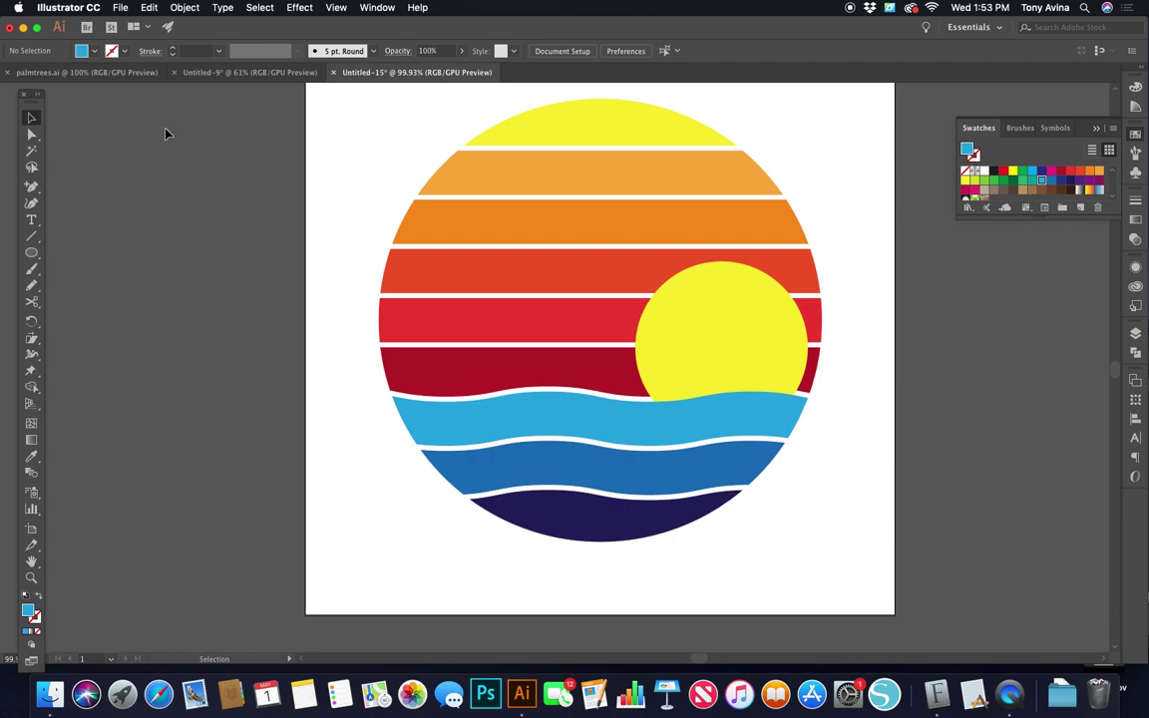
# Copy the group of three palm trees from palmtrees.ai and paste it into the sunset document Untitled-15
pyautogui.click(84, 73)
pyautogui.click(289, 200)
pyautogui.moveTo(308, 216); pyautogui.dragTo(616, 274)
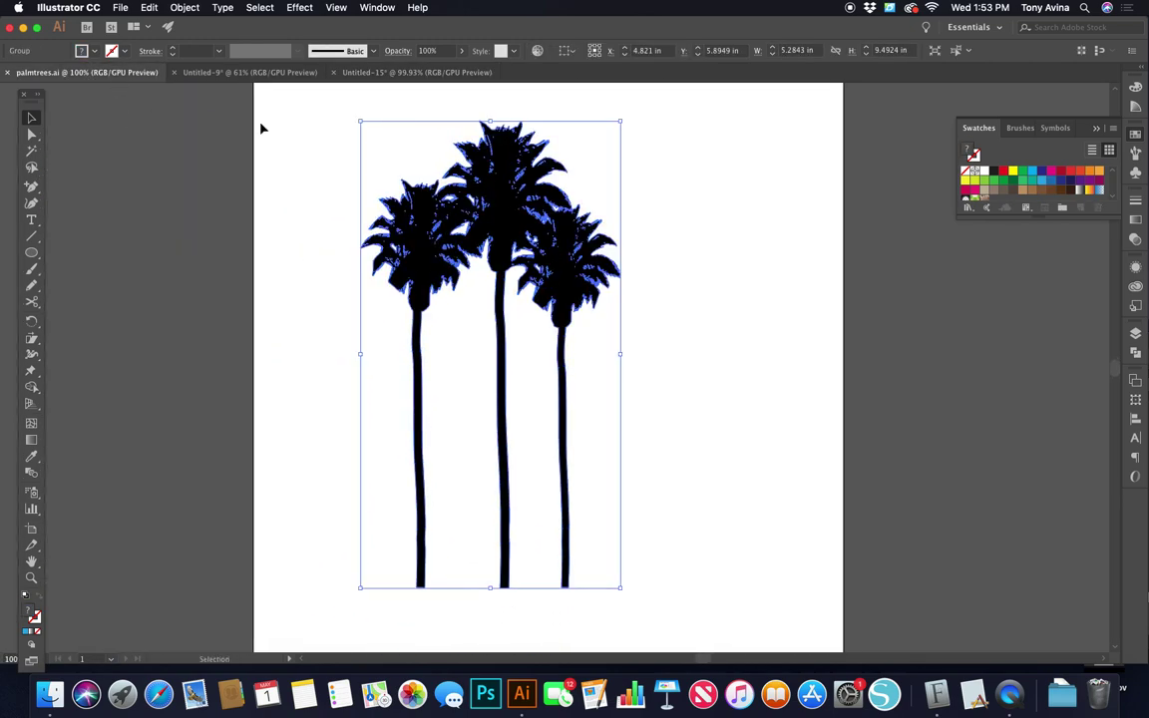
pyautogui.click(351, 206)
pyautogui.press('super+a')
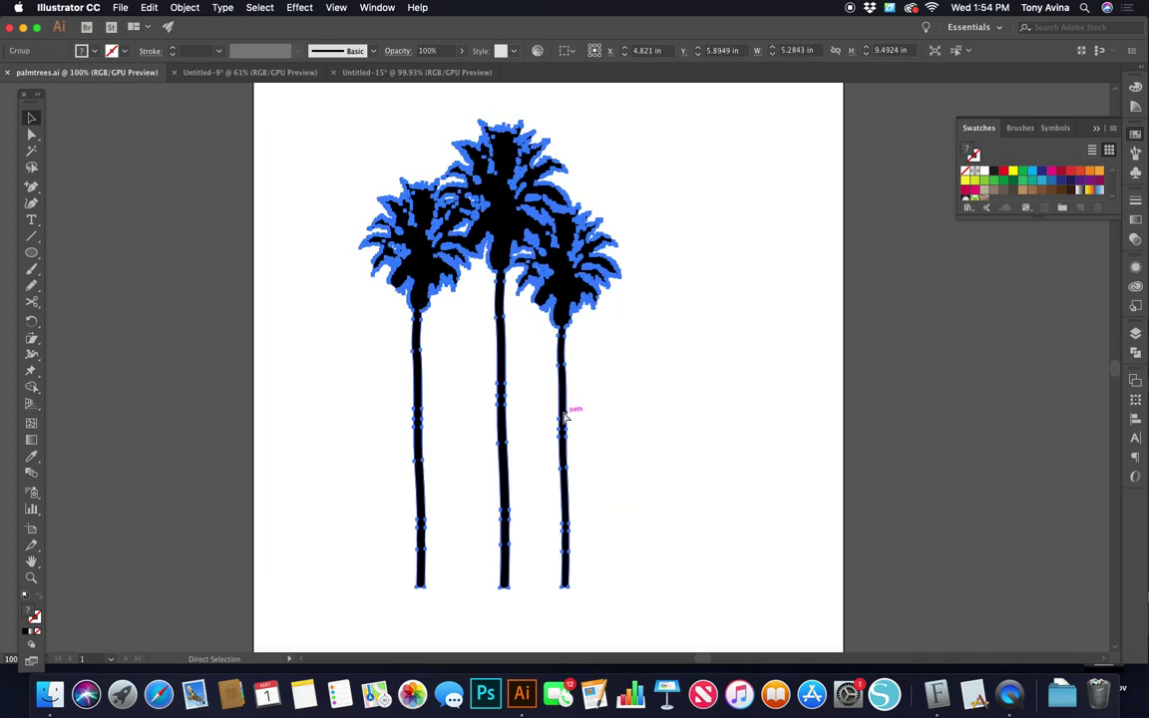
pyautogui.click(396, 73)
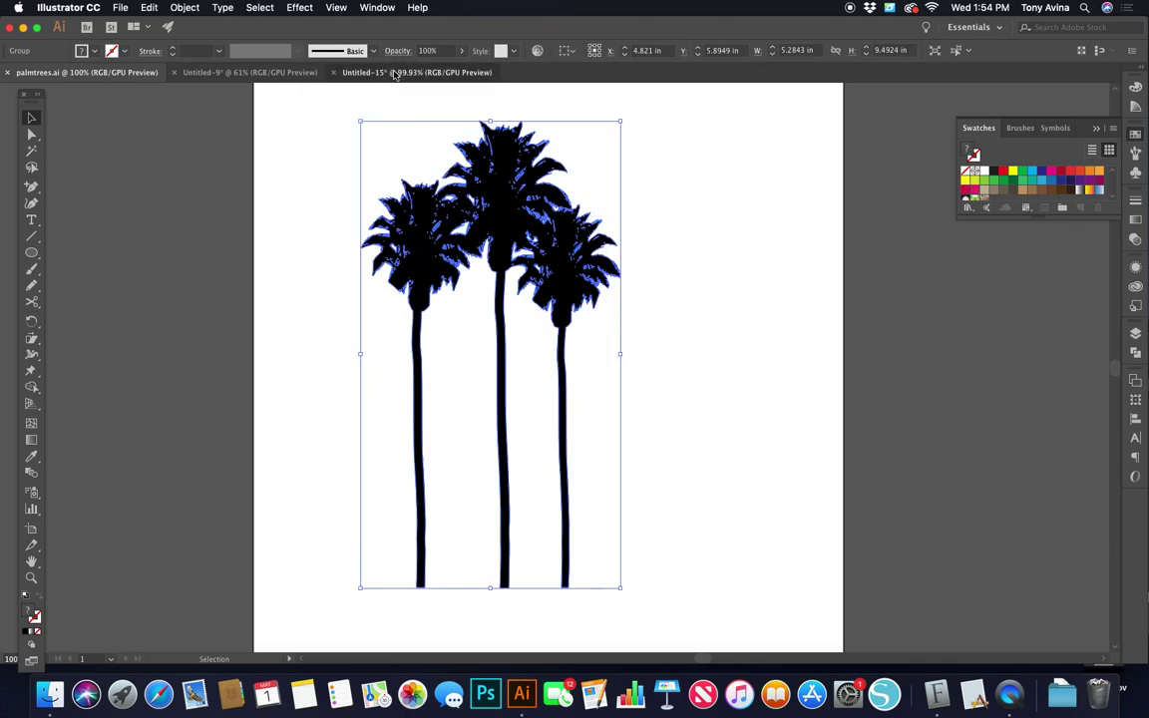
pyautogui.moveTo(540, 338)
pyautogui.mouseDown()
pyautogui.moveTo(553, 349)
pyautogui.moveTo(541, 359)
pyautogui.mouseUp()
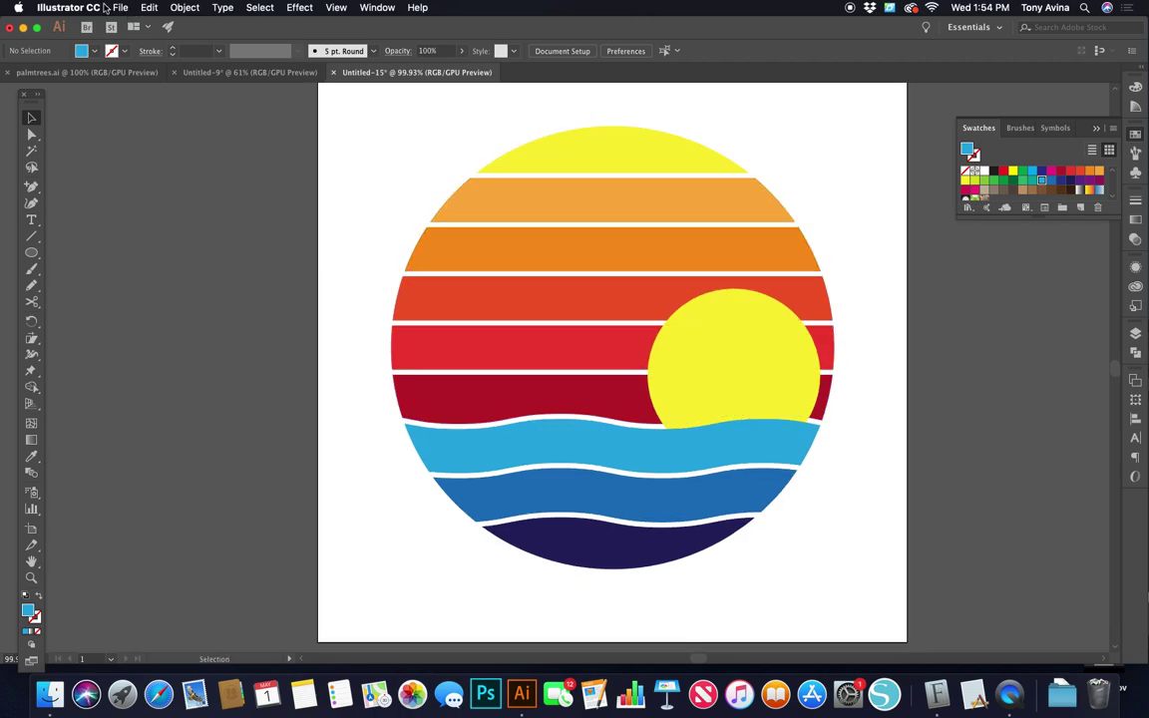
pyautogui.click(149, 7)
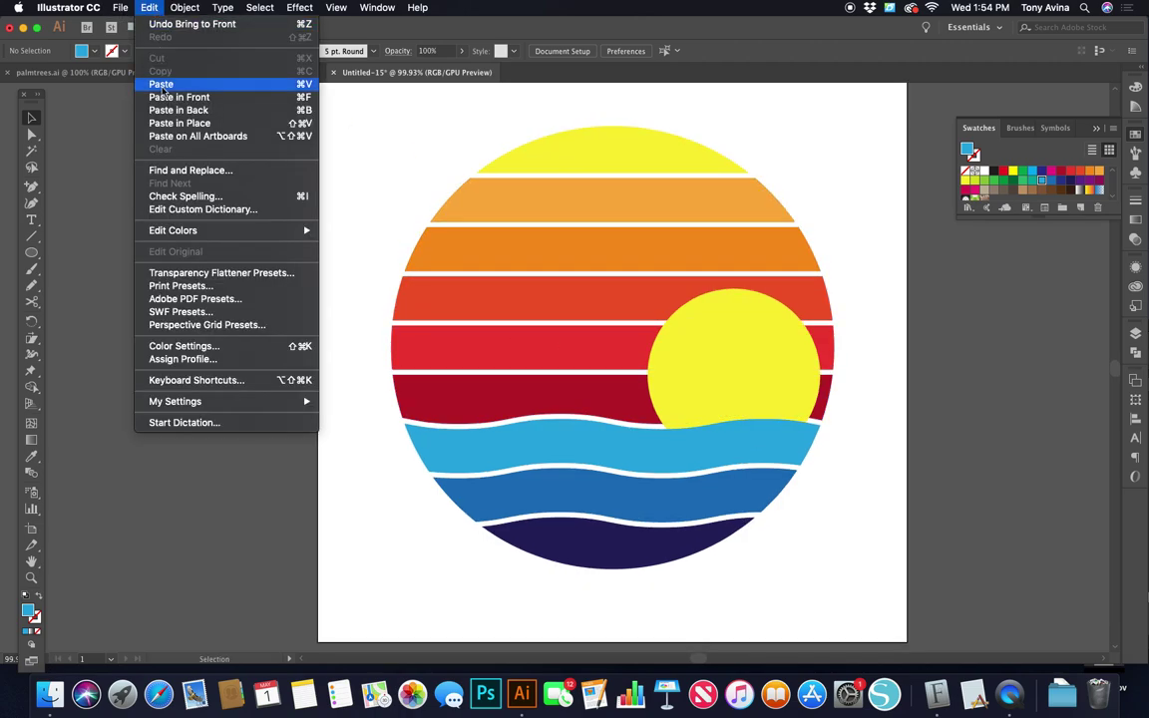
pyautogui.click(169, 82)
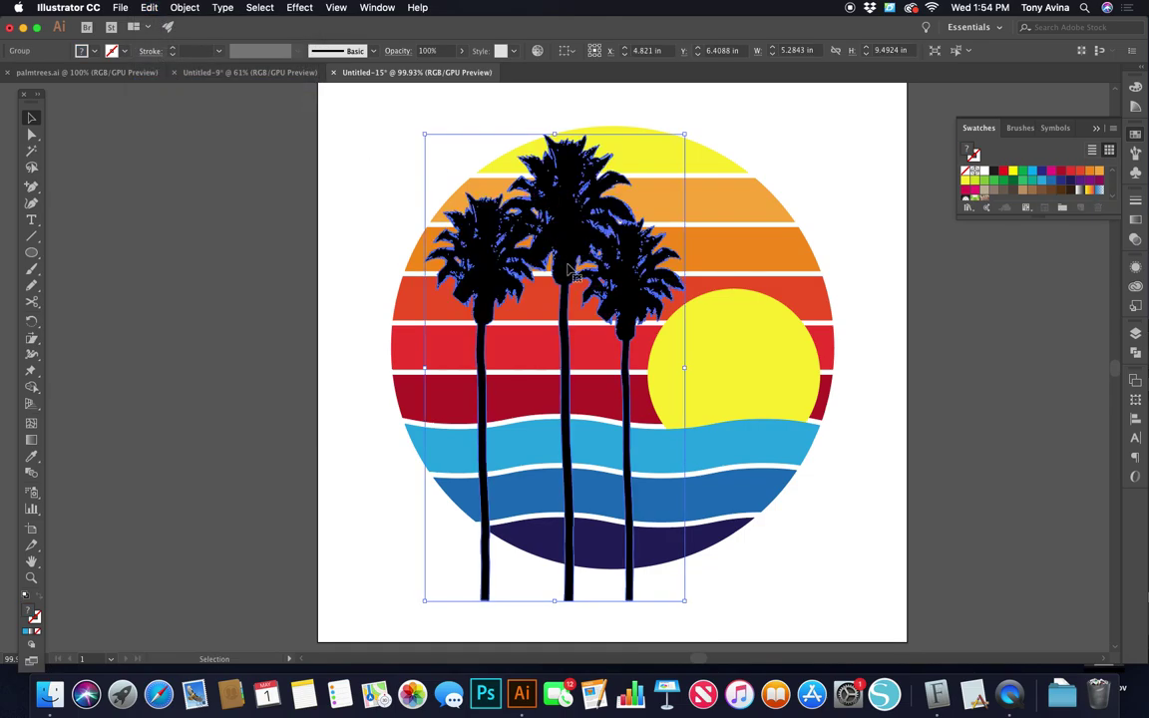
# Position the palm trees over the left half of the striped circle with their trunks extending below its edge, and deselect them
pyautogui.moveTo(566, 267); pyautogui.dragTo(588, 279)
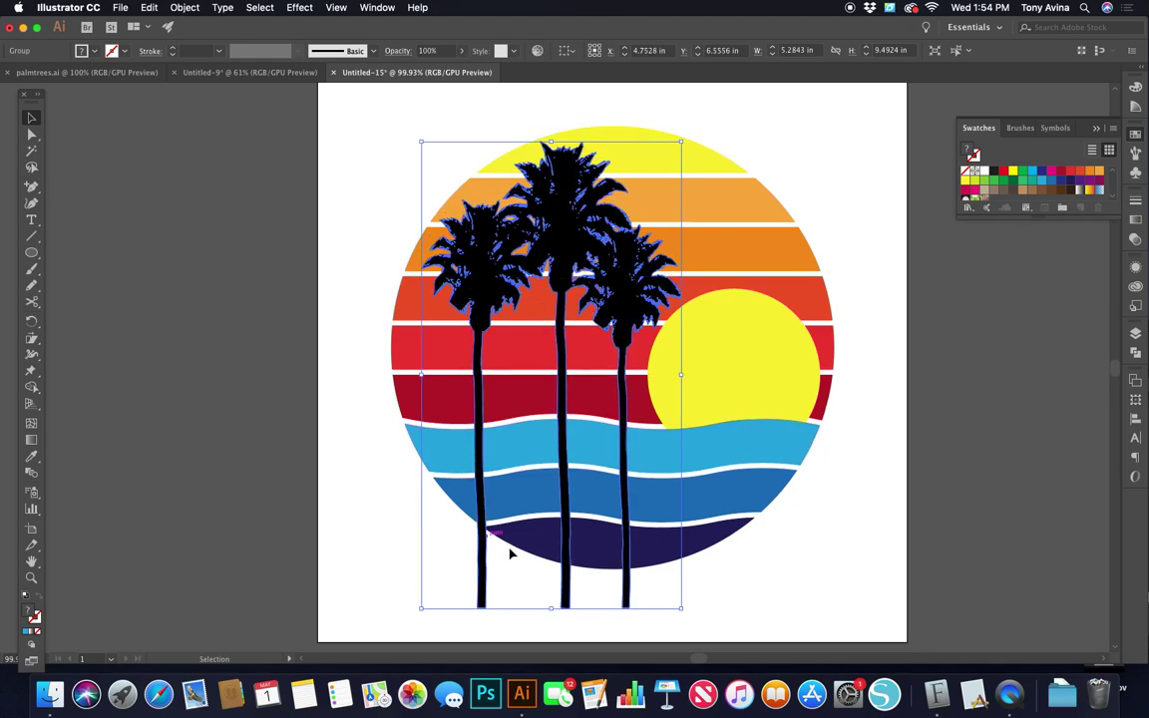
pyautogui.moveTo(548, 240); pyautogui.dragTo(564, 257)
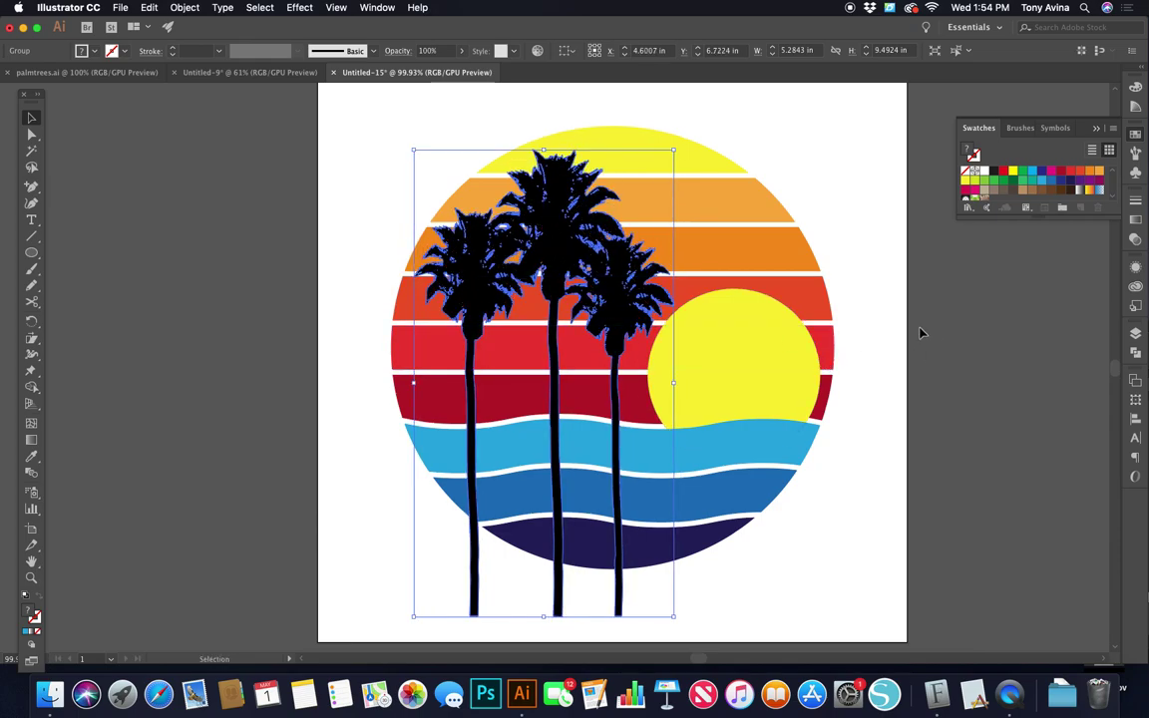
pyautogui.click(960, 346)
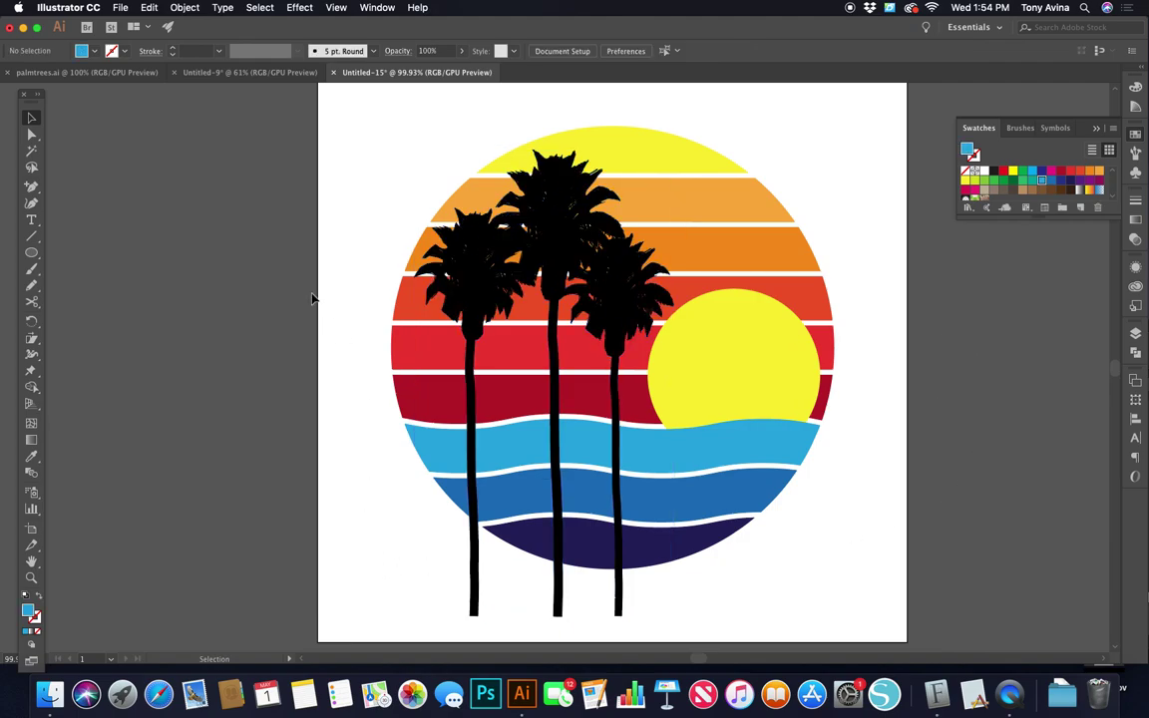
# Select all artwork and remove the three trunk ends that stick out below the circle with the Shape Builder tool
pyautogui.click(199, 8)
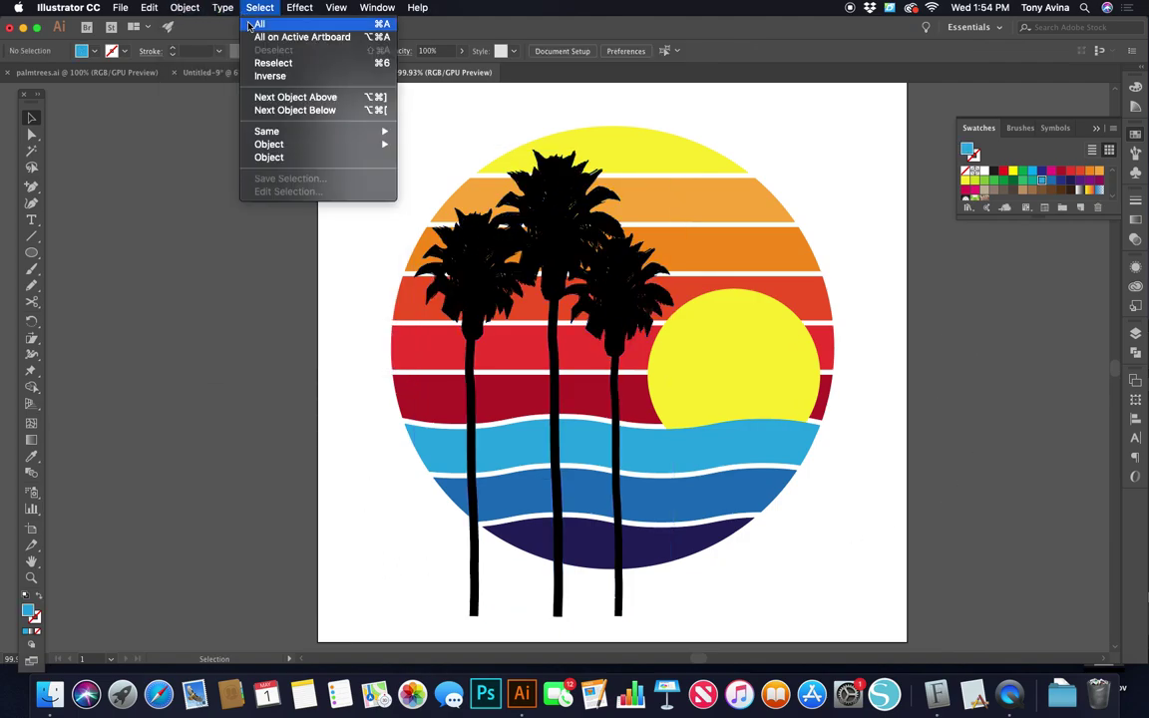
pyautogui.click(261, 23)
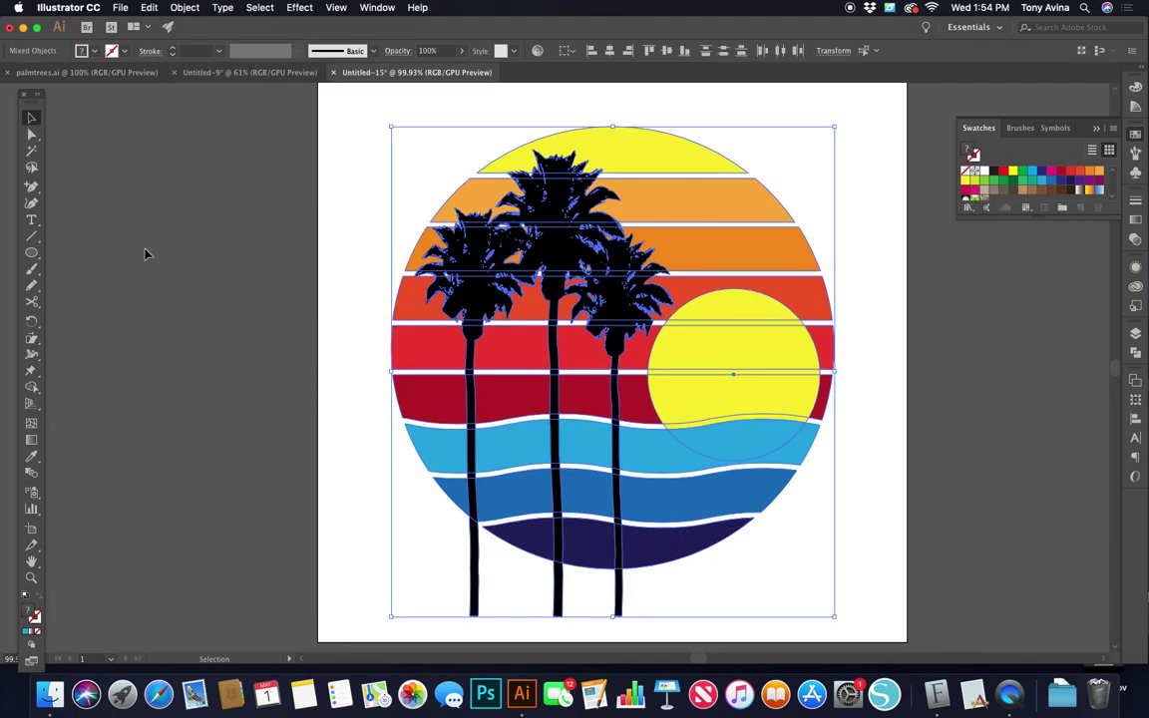
pyautogui.click(30, 389)
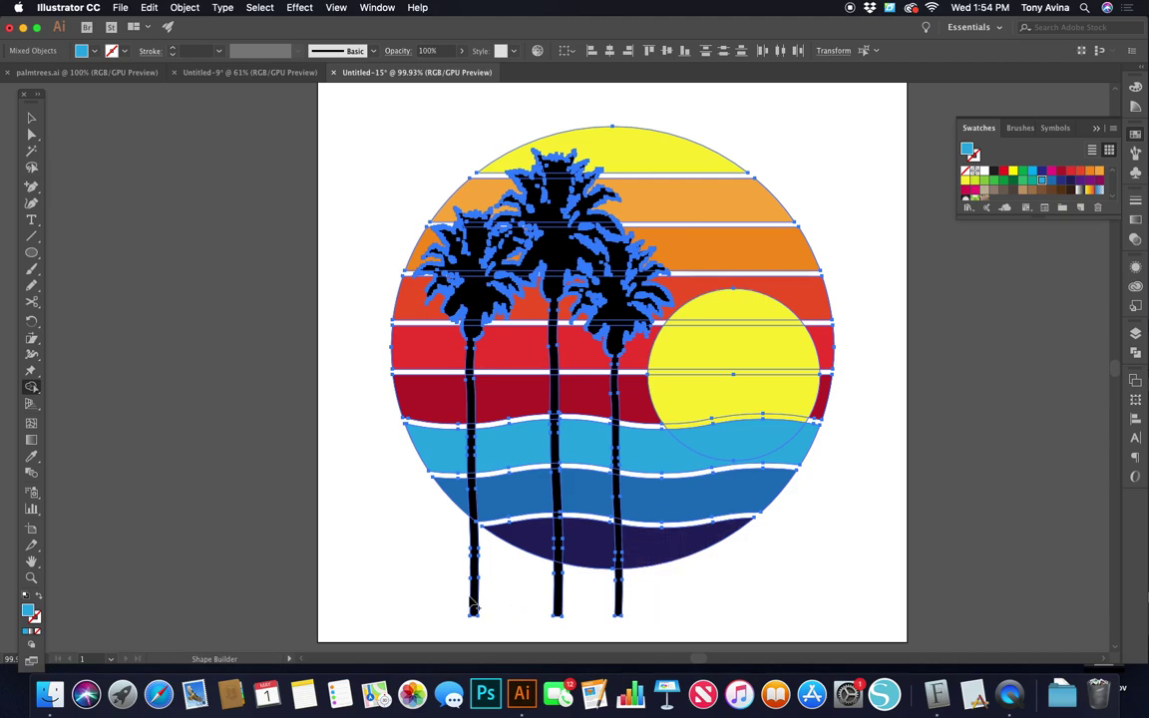
pyautogui.keyDown('alt'); pyautogui.click(629, 603); pyautogui.keyUp('alt')
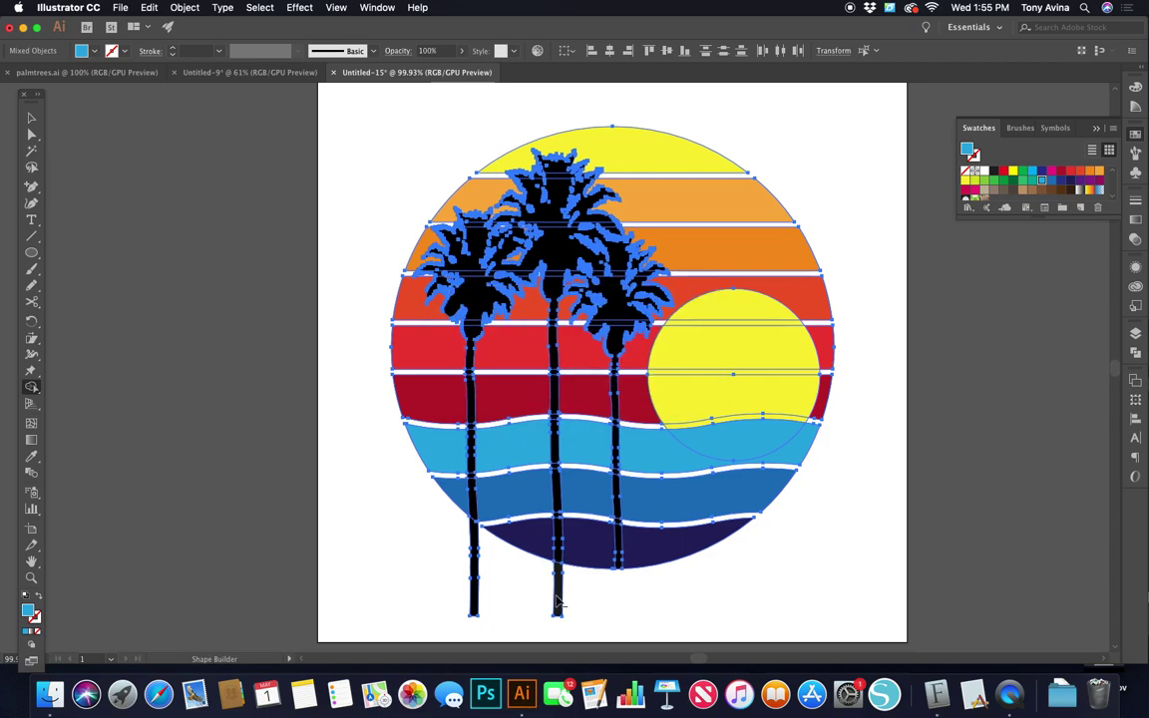
pyautogui.moveTo(558, 602); pyautogui.dragTo(476, 604)
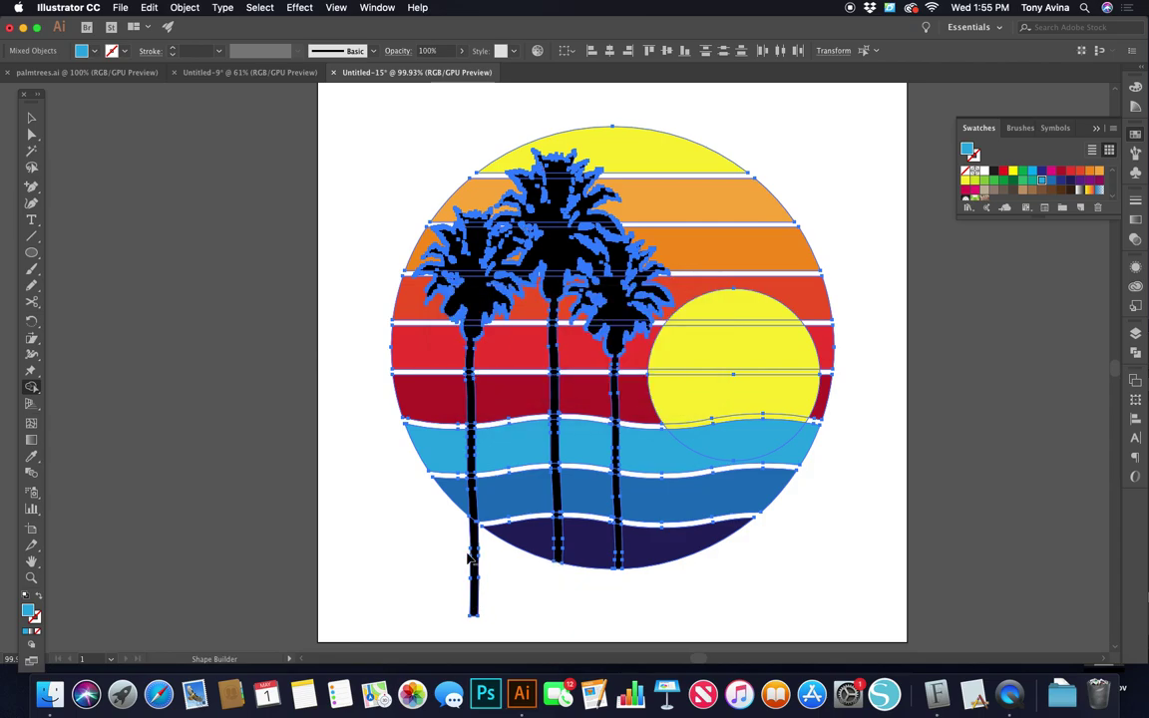
pyautogui.keyDown('alt'); pyautogui.click(475, 598); pyautogui.keyUp('alt')
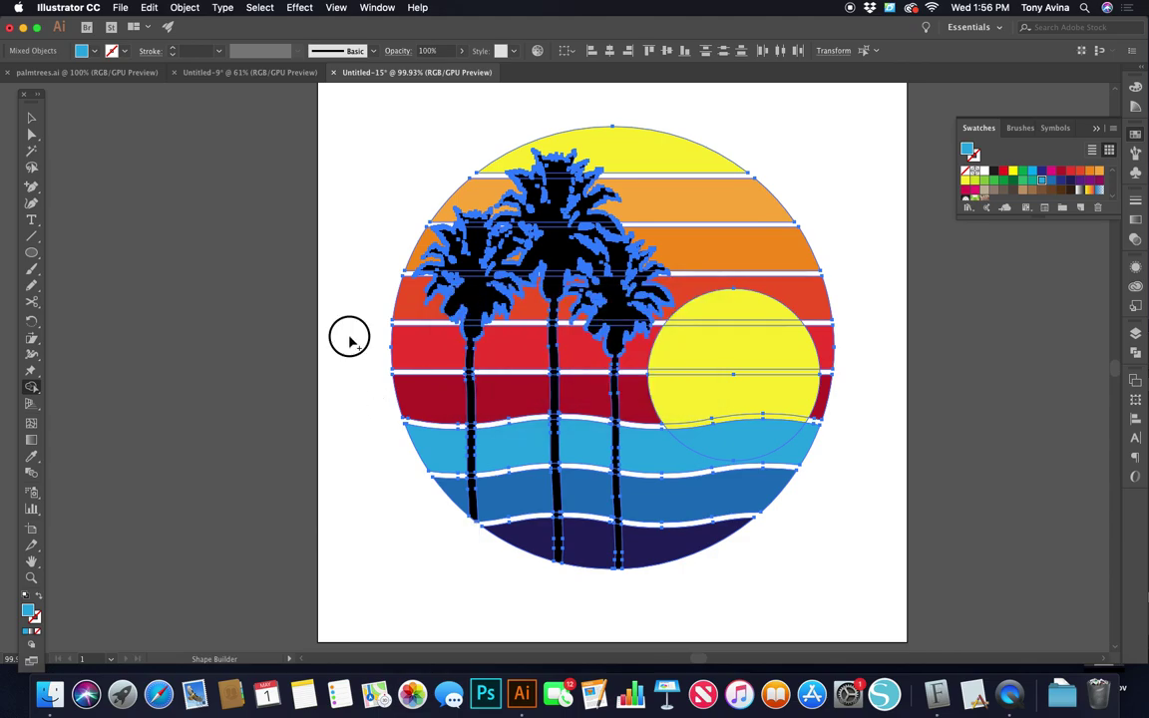
pyautogui.click(444, 499)
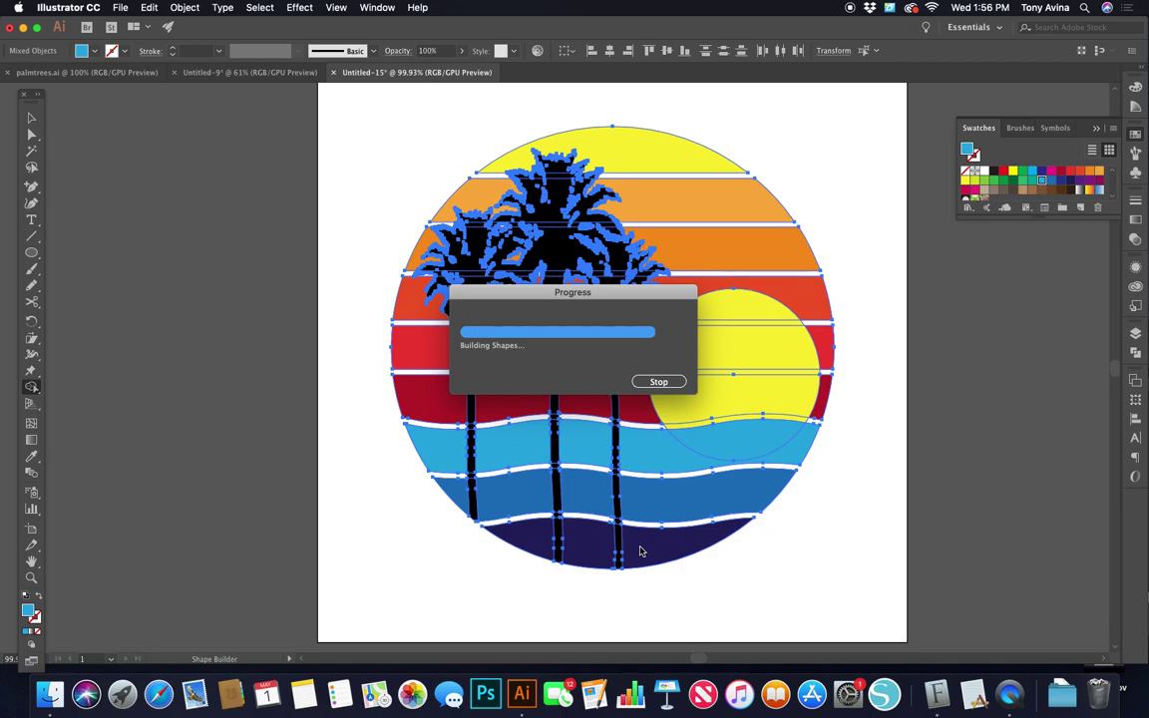
# Deselect the artwork and examine the trimmed trunk ends up close along the circle's lower edge
pyautogui.press('z')
pyautogui.moveTo(537, 529); pyautogui.dragTo(431, 426)
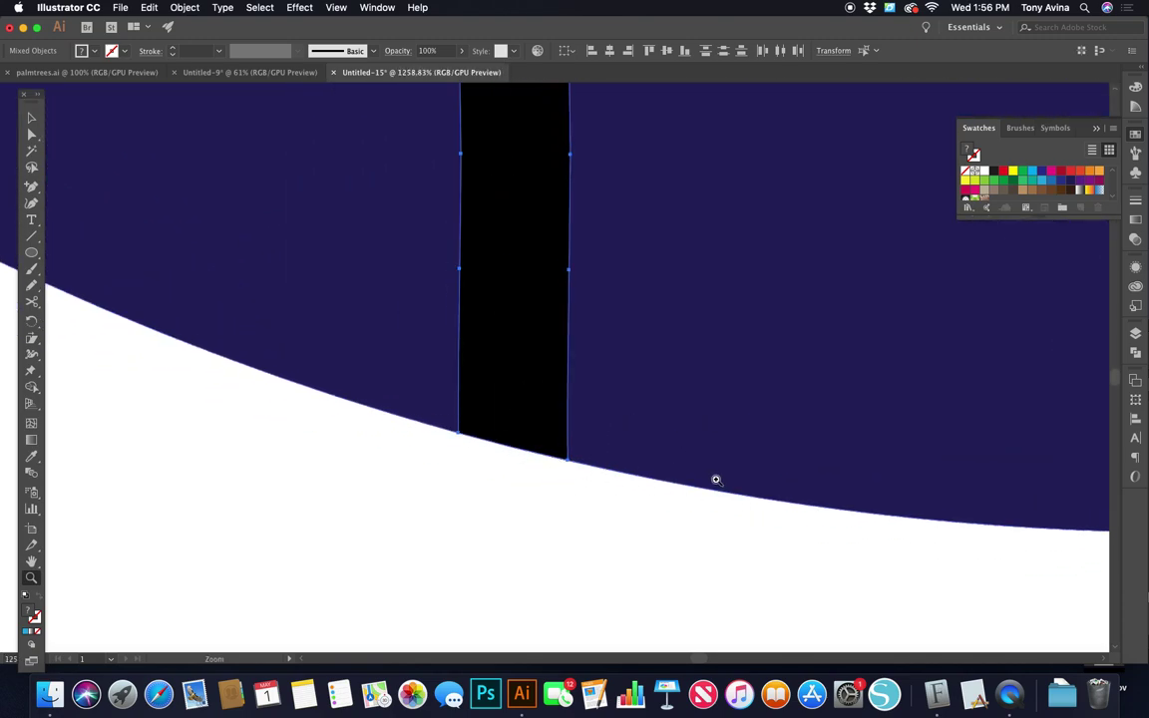
pyautogui.moveTo(715, 477); pyautogui.dragTo(516, 300)
pyautogui.press('v')
pyautogui.click(431, 539)
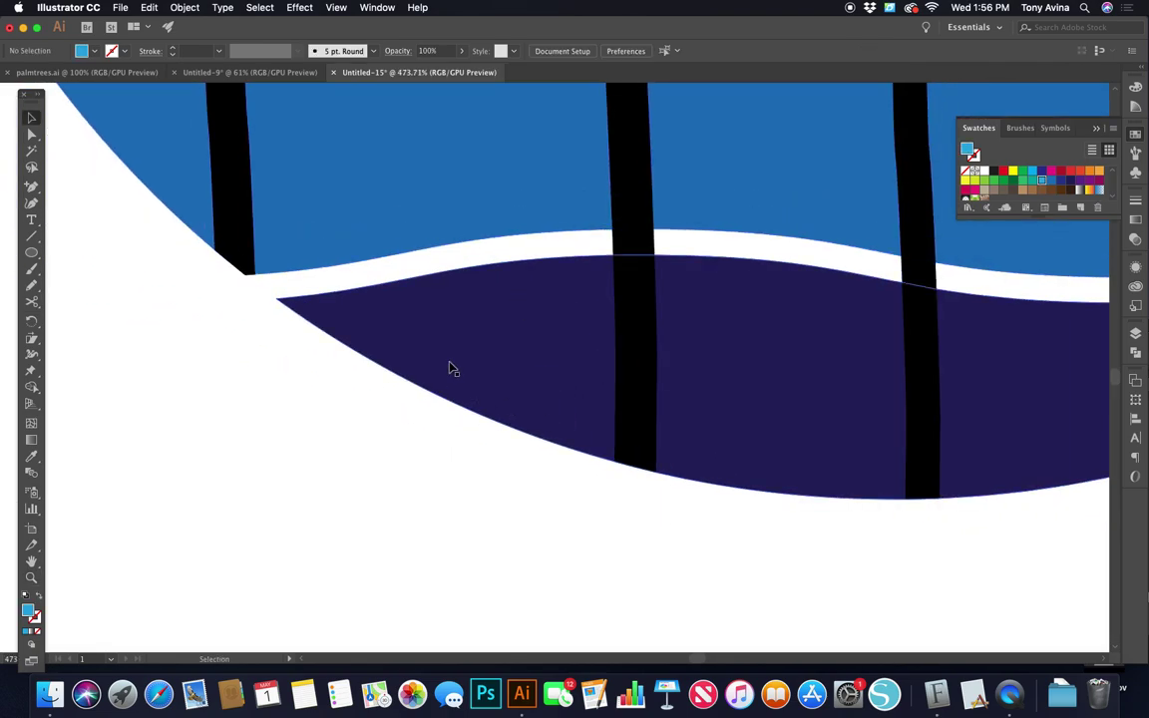
pyautogui.press('z')
pyautogui.moveTo(691, 499); pyautogui.dragTo(688, 394)
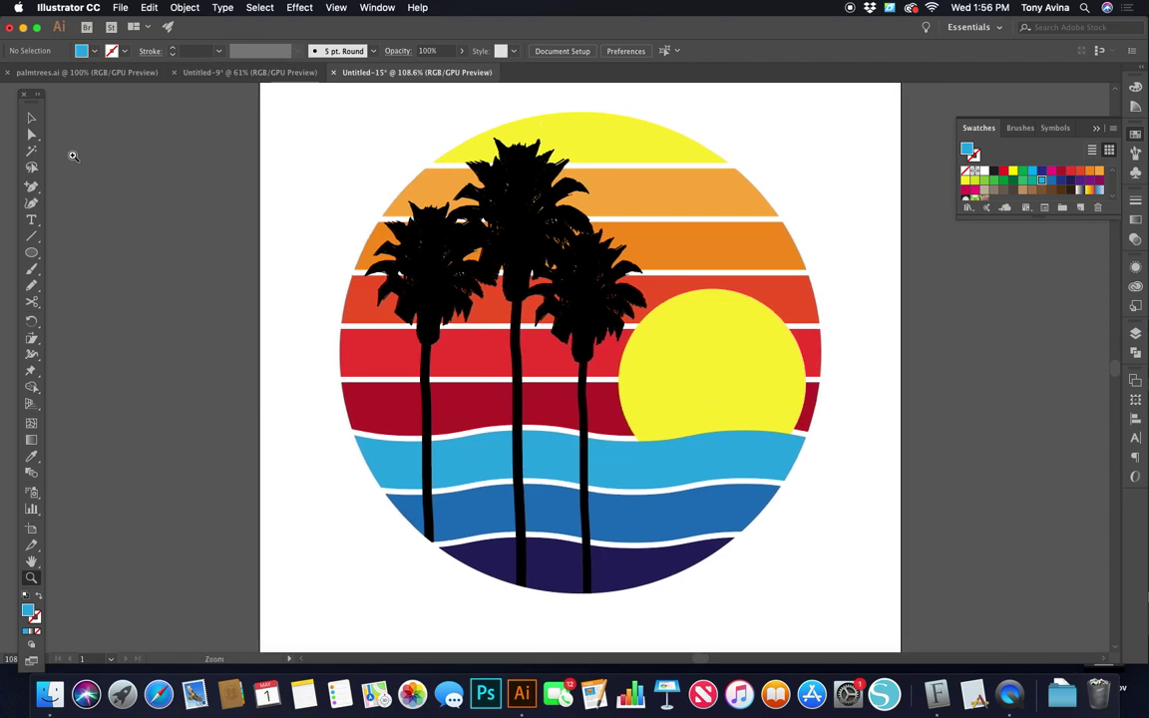
# Set up the Type tool with the Pacifico Regular font at a size of 172 pt
pyautogui.click(31, 220)
pyautogui.moveTo(348, 245); pyautogui.dragTo(379, 243)
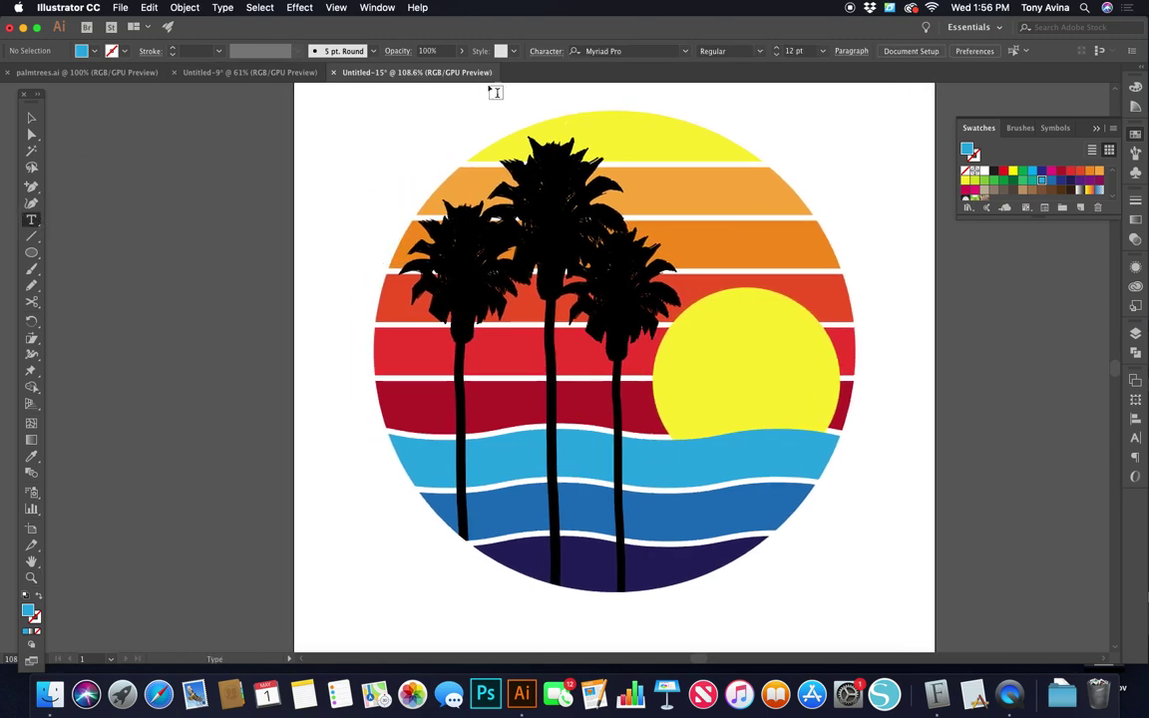
pyautogui.click(592, 50)
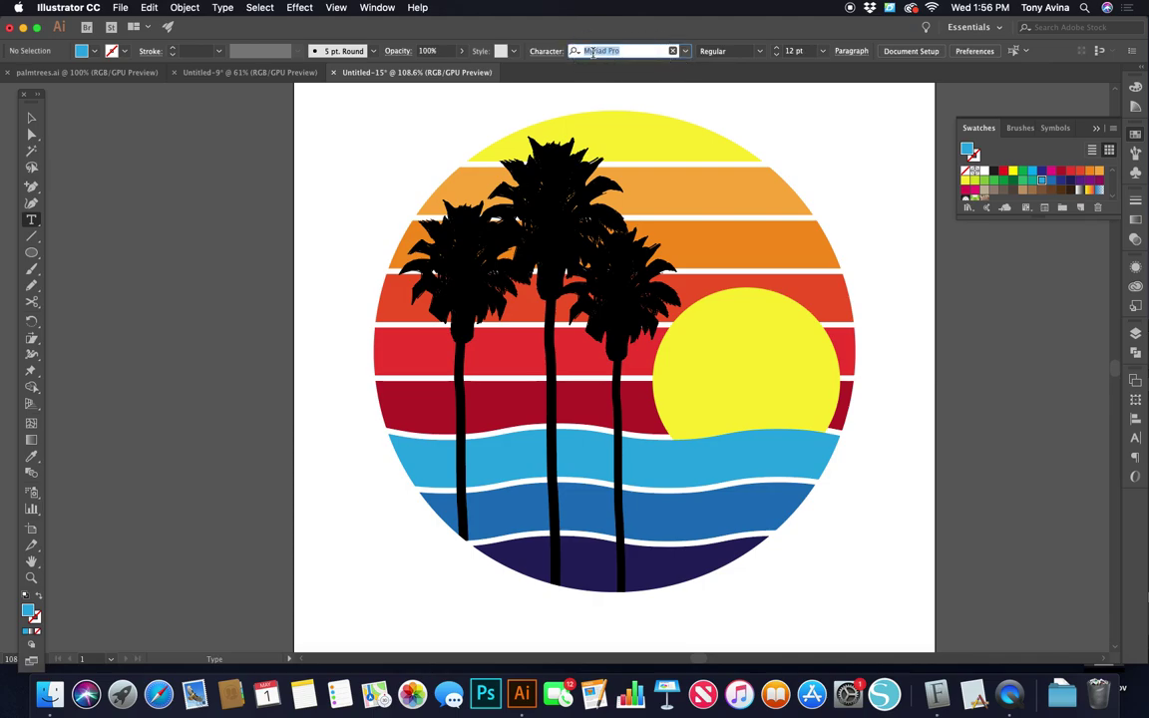
pyautogui.write('pac')
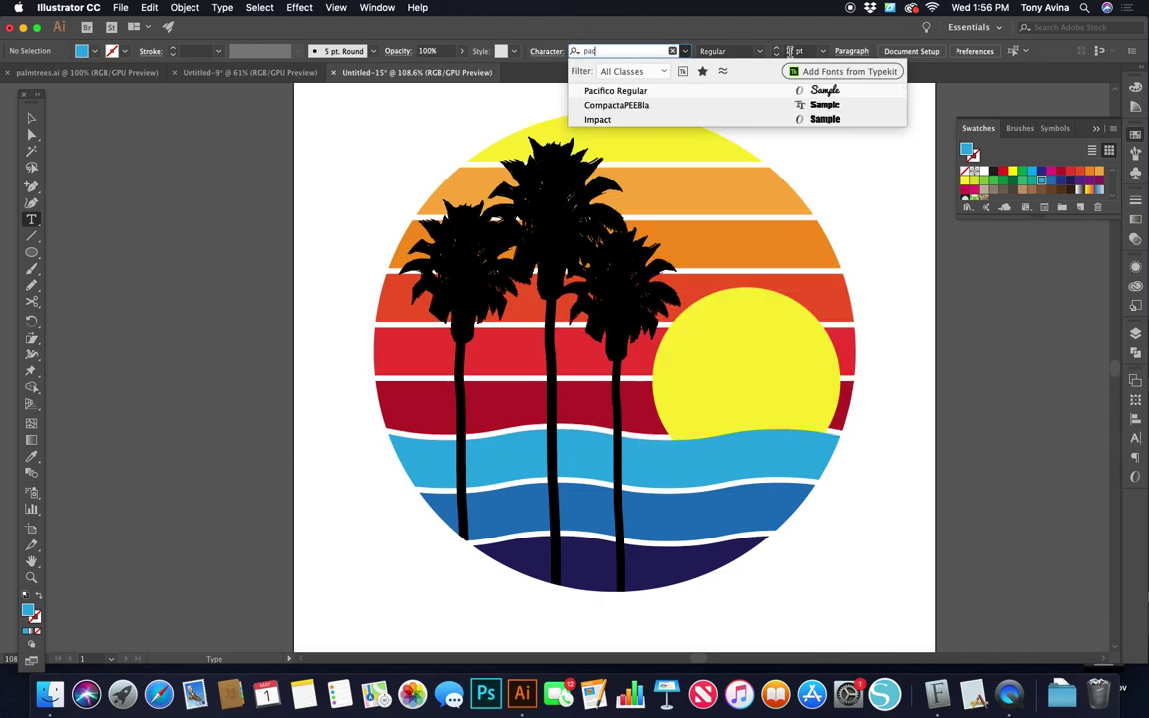
pyautogui.click(638, 90)
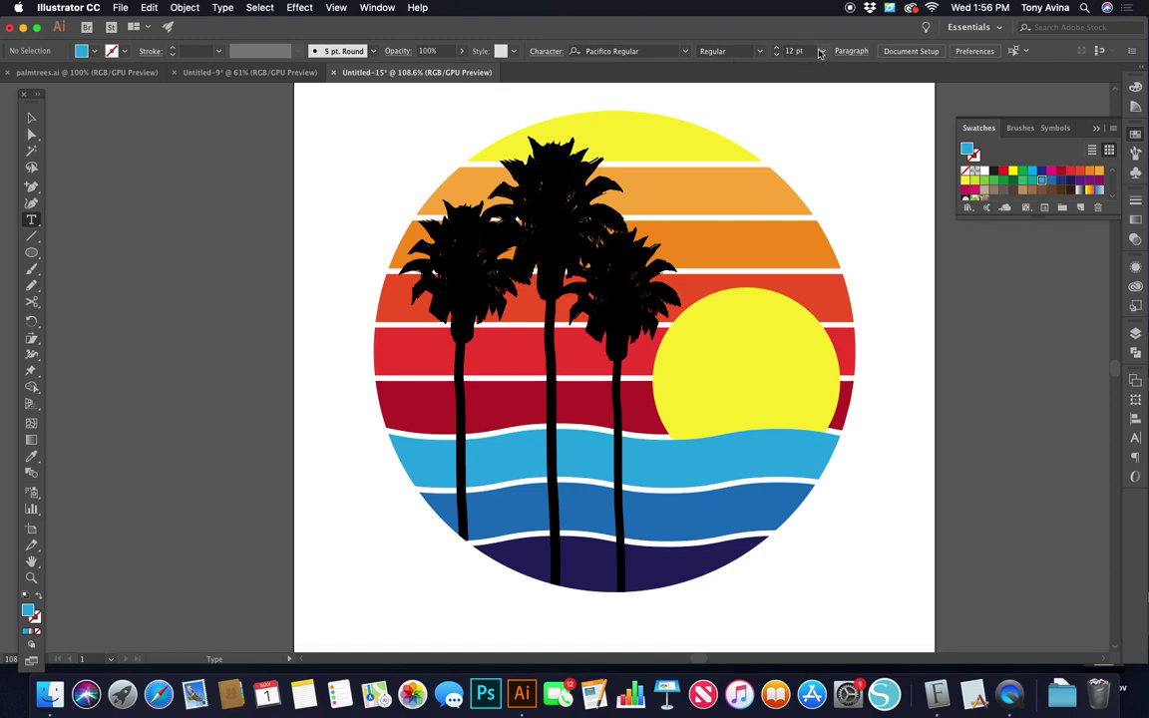
pyautogui.click(821, 51)
pyautogui.click(840, 295)
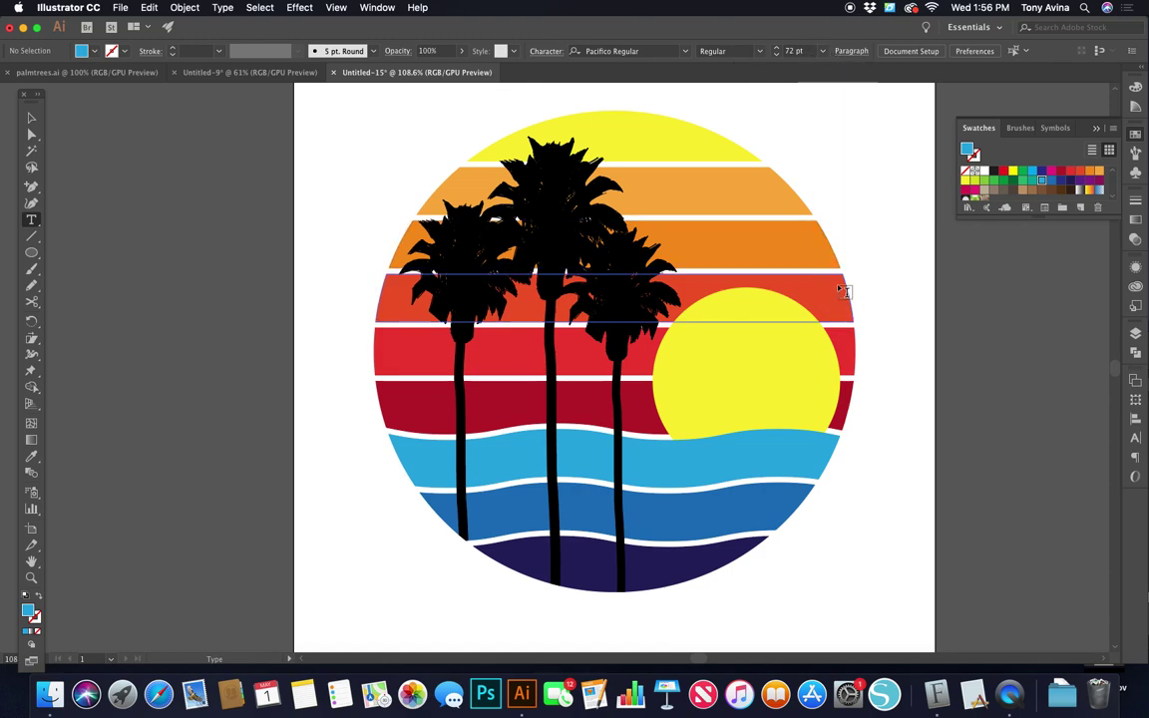
pyautogui.click(794, 50)
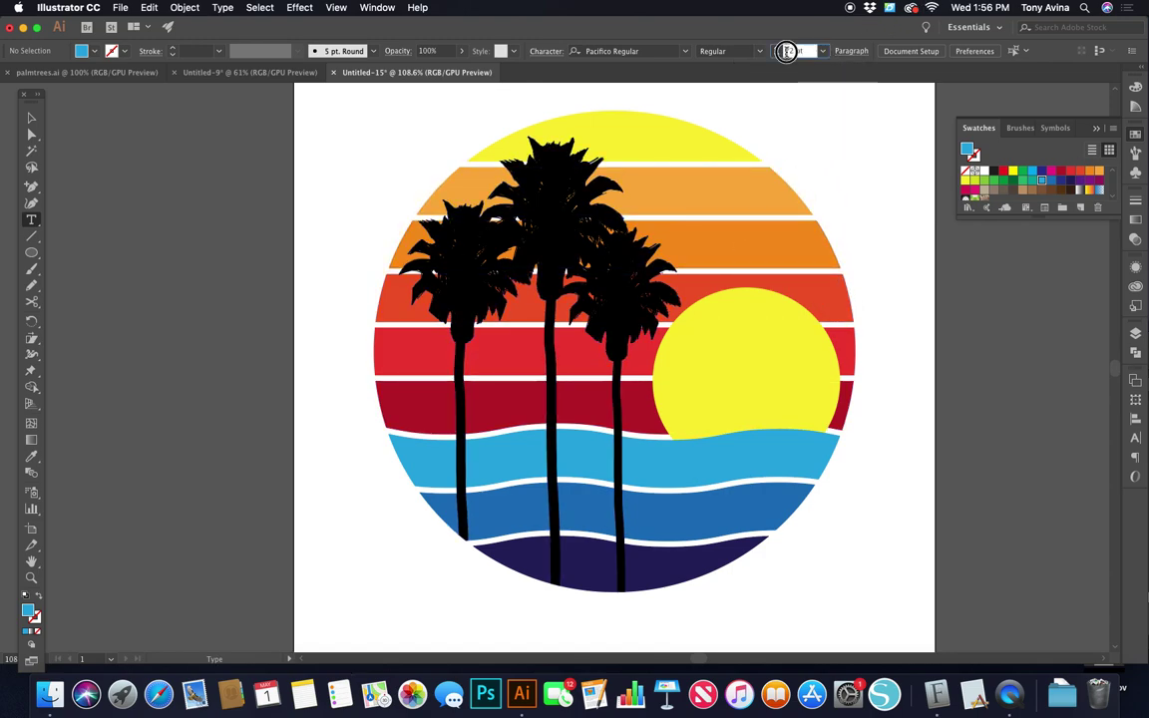
pyautogui.press('Return')
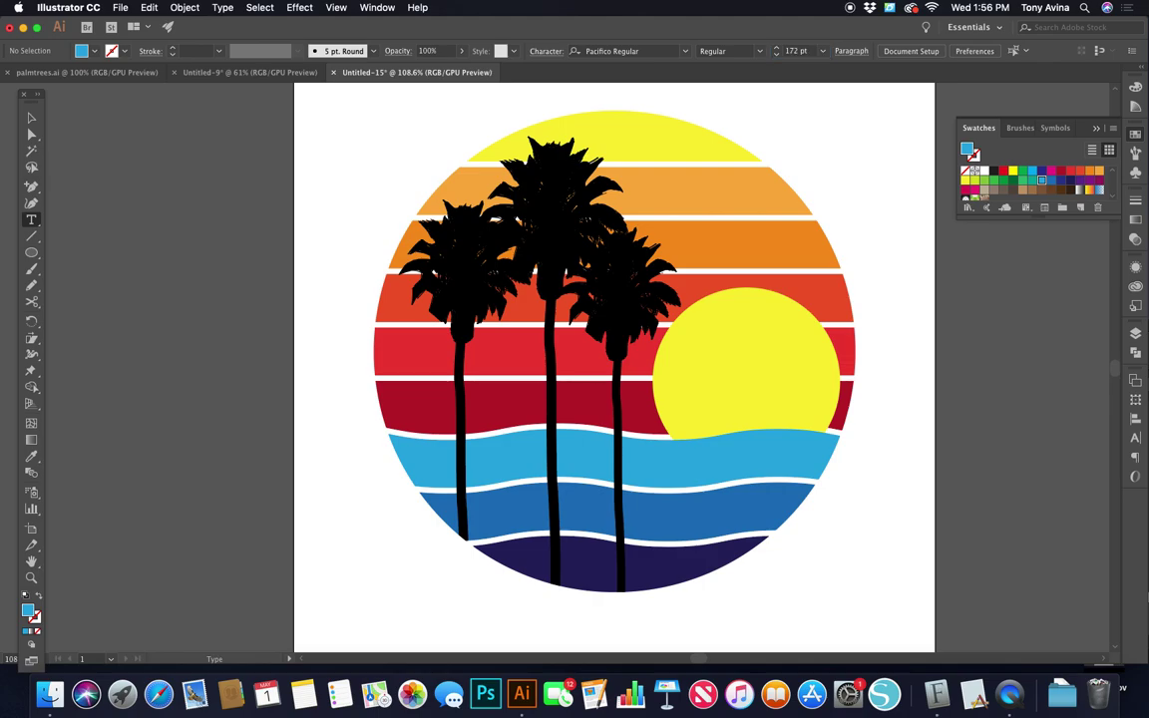
# Add the text "Venice Beach" across the lower part of the striped circle
pyautogui.moveTo(578, 281); pyautogui.dragTo(578, 207)
pyautogui.click(423, 534)
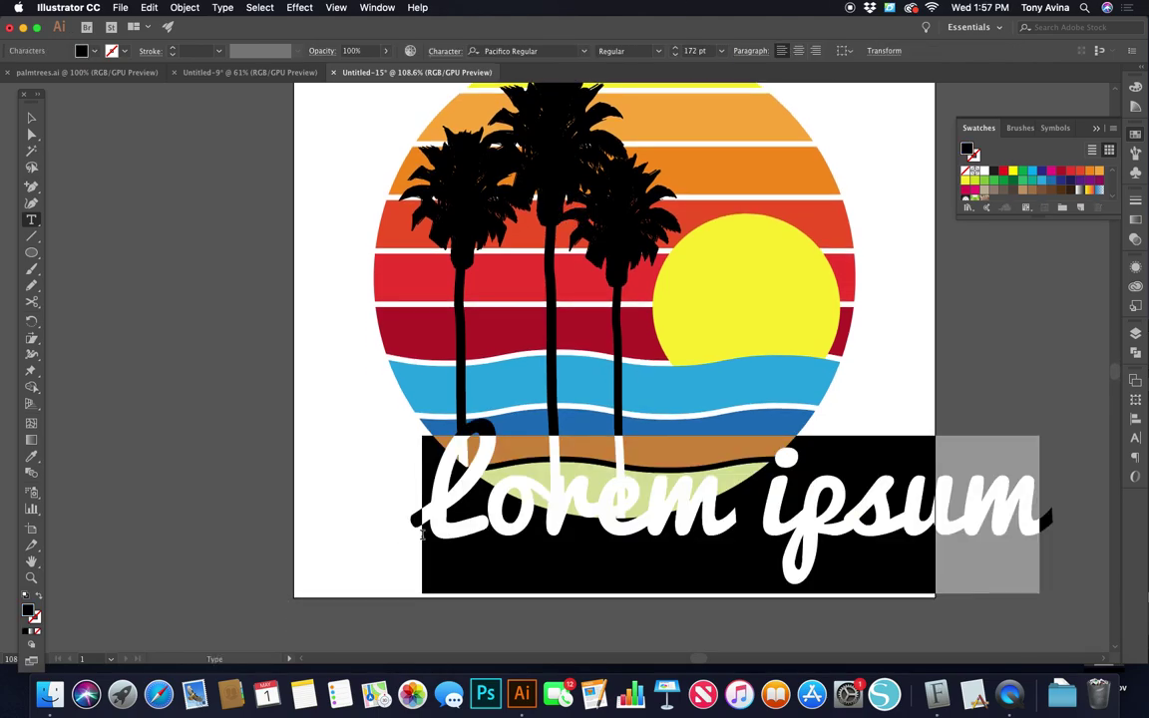
pyautogui.write('Ven')
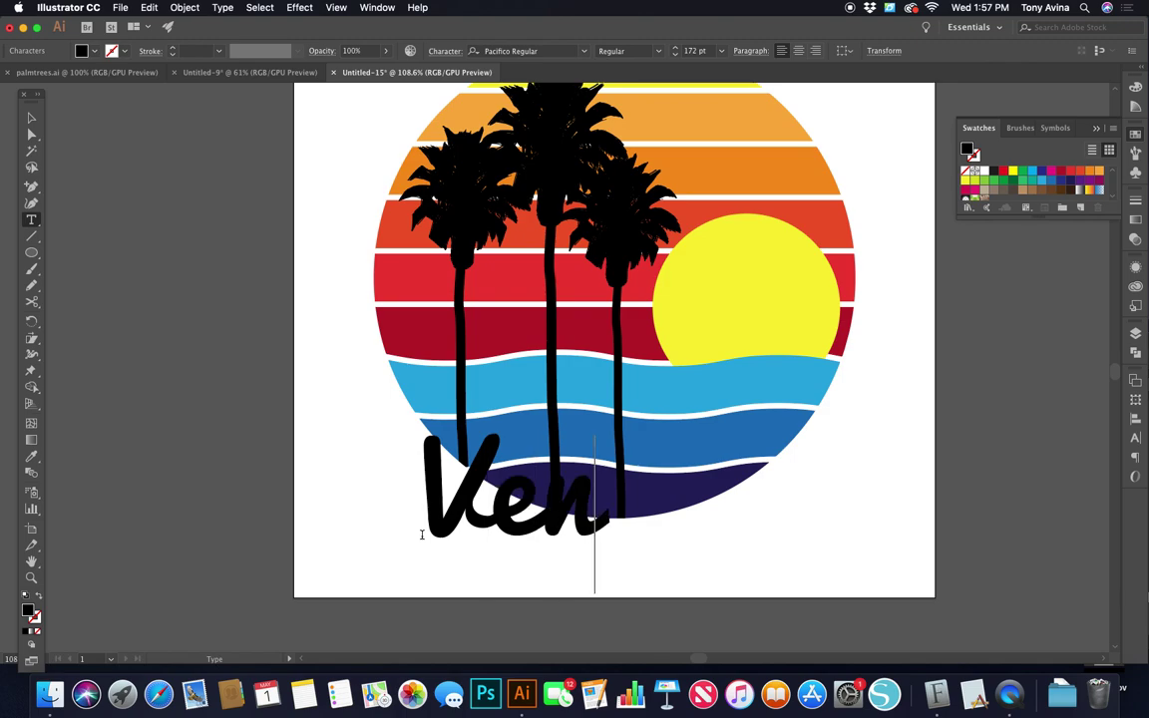
pyautogui.write('ice Beach')
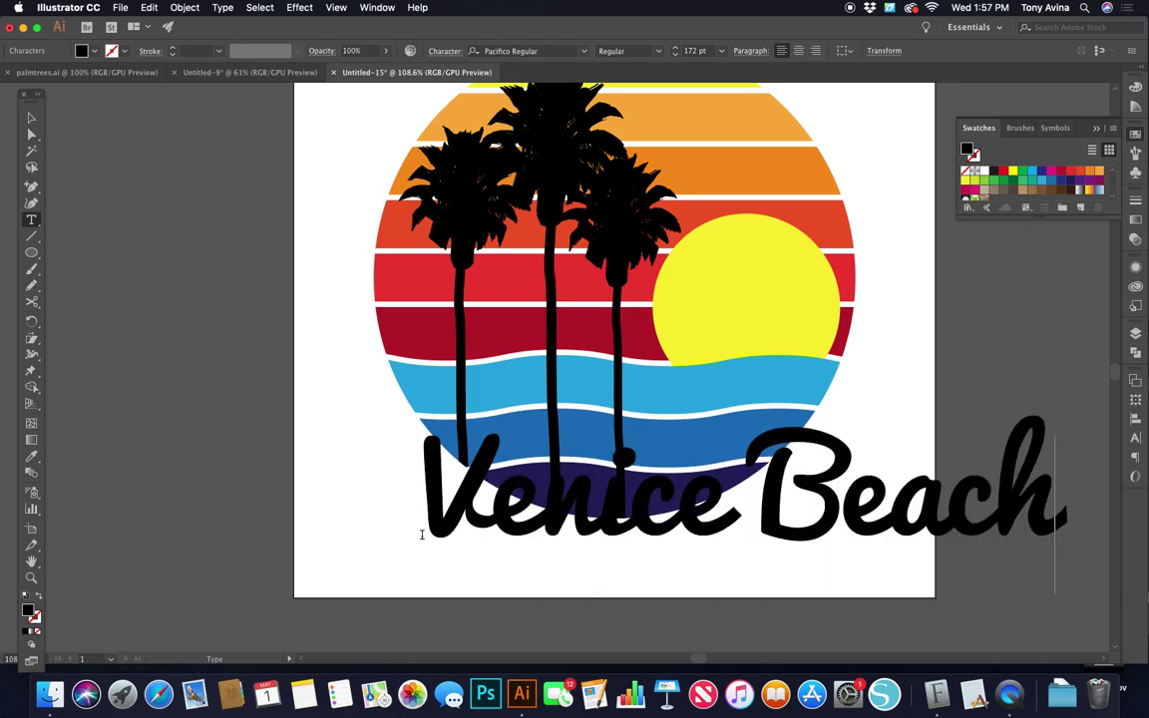
# Move the "Venice Beach" text directly beneath the striped circle, spanning the artboard's width, and deselect it
pyautogui.click(28, 116)
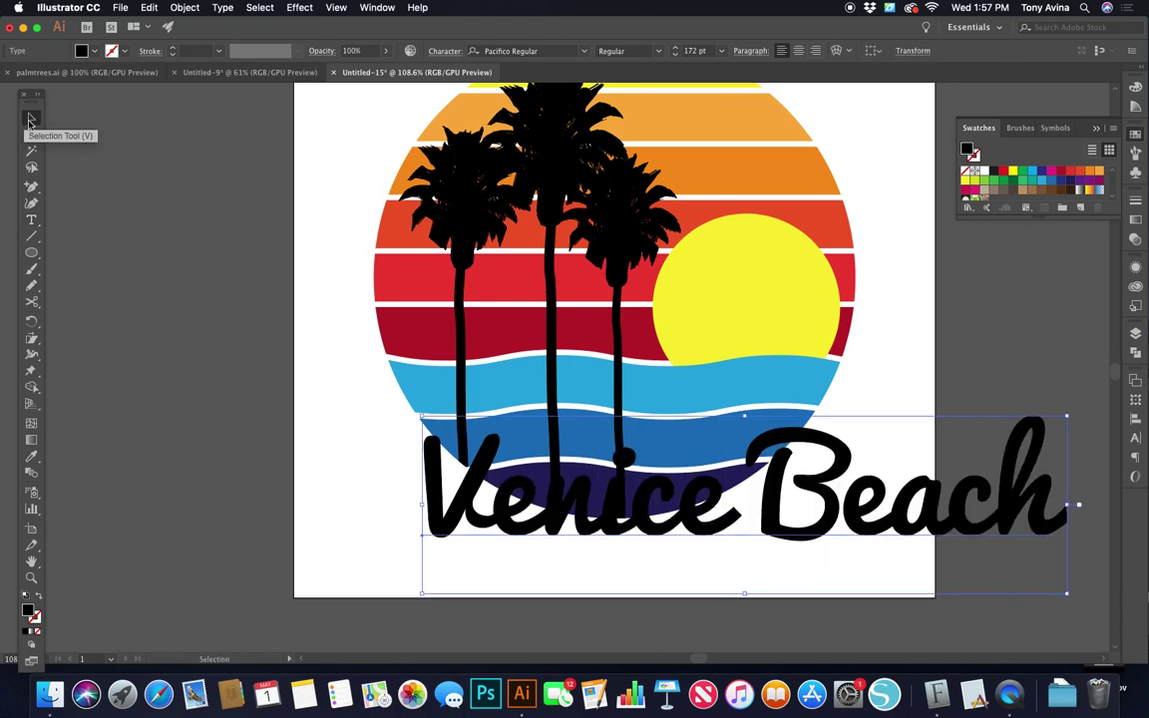
pyautogui.moveTo(443, 510); pyautogui.dragTo(308, 426)
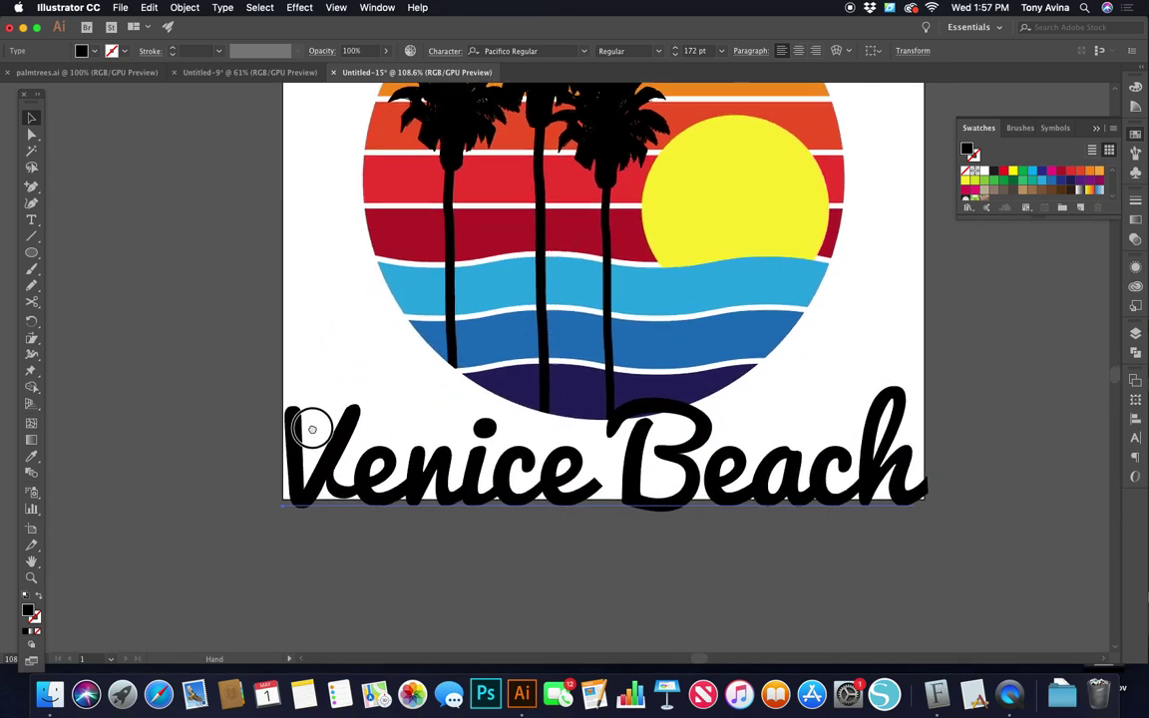
pyautogui.scroll(5, 351, 371)
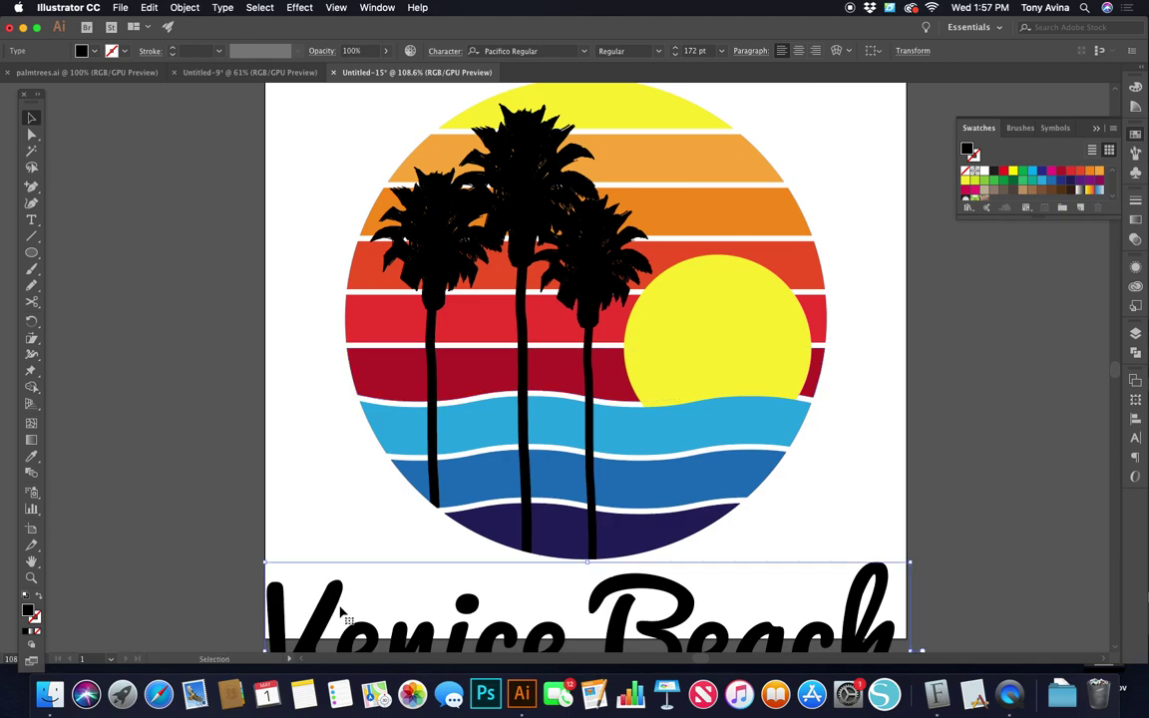
pyautogui.click(341, 199)
# Group the striped circle, the yellow sun and the palm trees into one object
pyautogui.scroll(1, 289, 166)
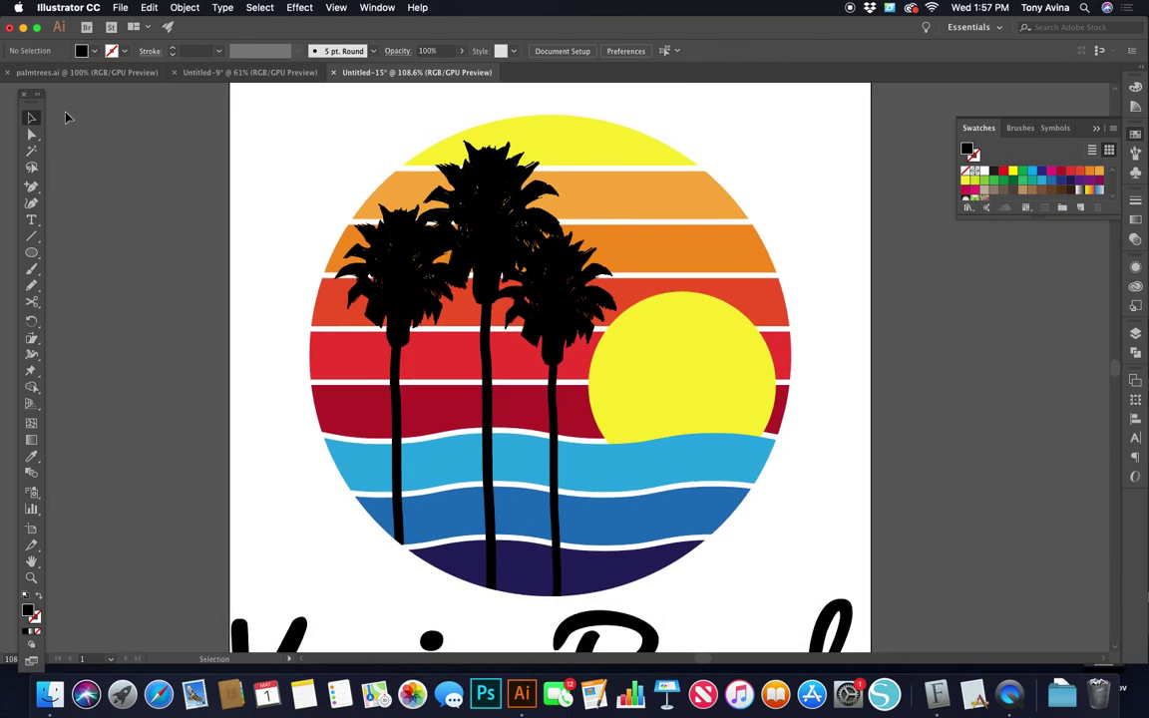
pyautogui.moveTo(263, 100); pyautogui.dragTo(783, 566)
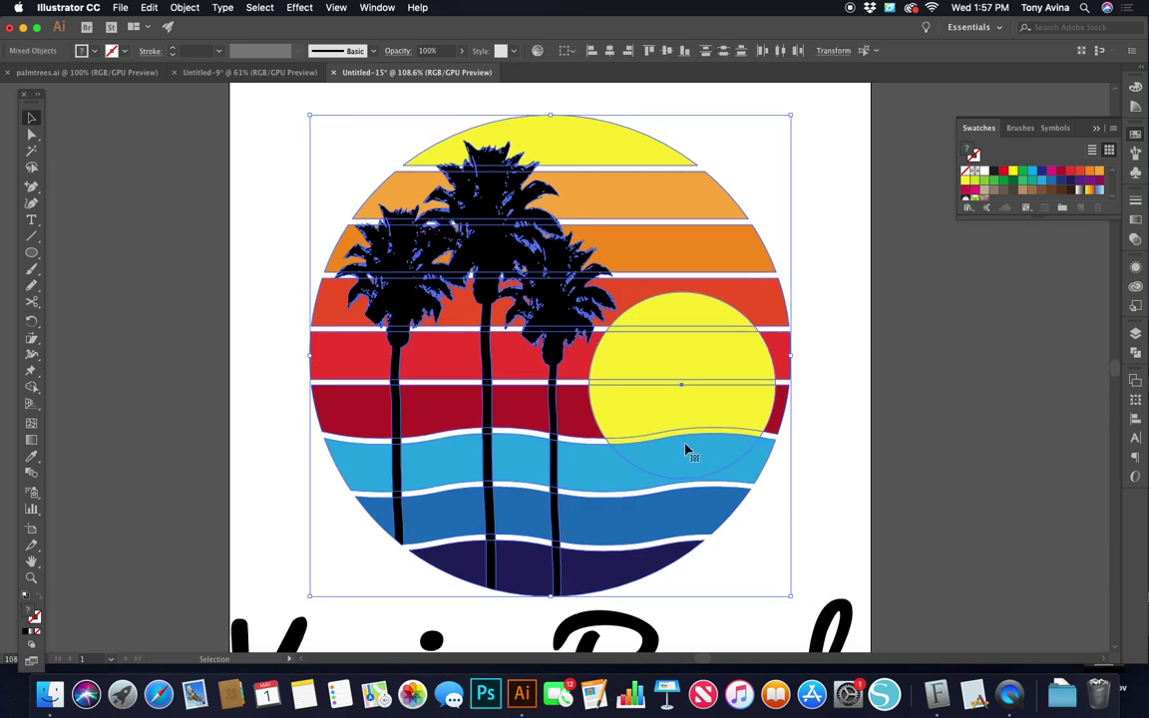
pyautogui.click(181, 8)
pyautogui.moveTo(151, 9)
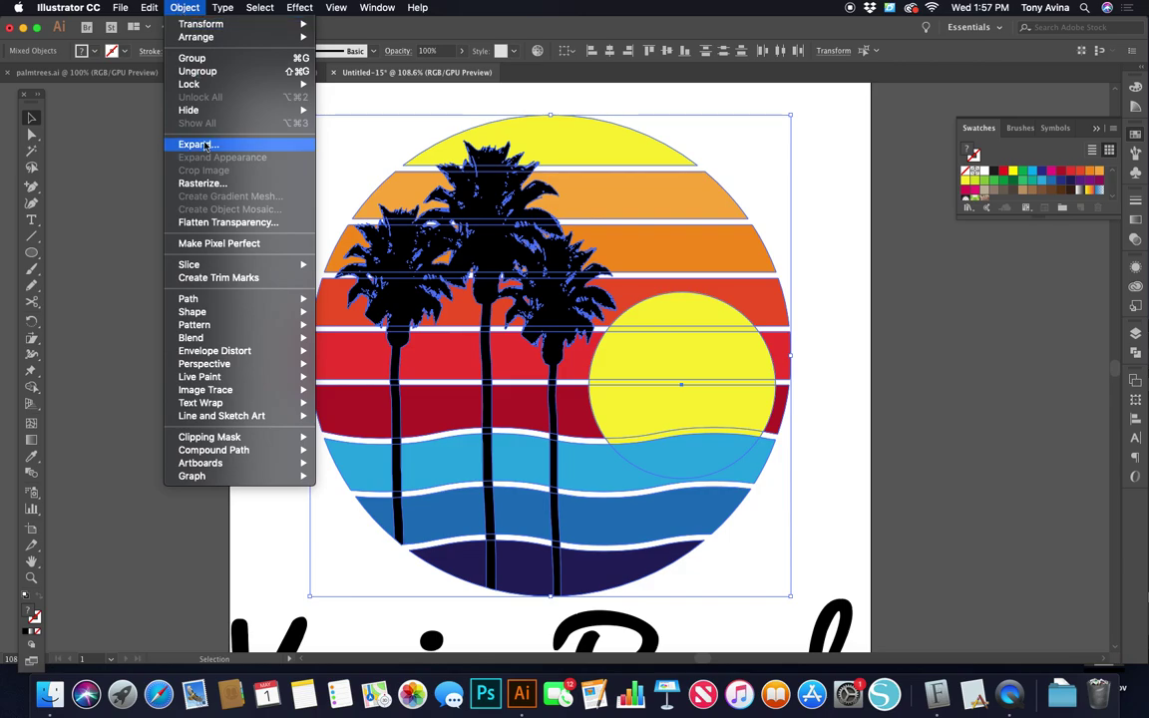
pyautogui.click(219, 58)
# Center the grouped sunset artwork on the artboard at X 6 in, Y 6 in, and deselect it
pyautogui.moveTo(498, 170); pyautogui.dragTo(407, 172)
pyautogui.moveTo(501, 203)
pyautogui.mouseDown()
pyautogui.moveTo(560, 204)
pyautogui.moveTo(501, 204)
pyautogui.mouseUp()
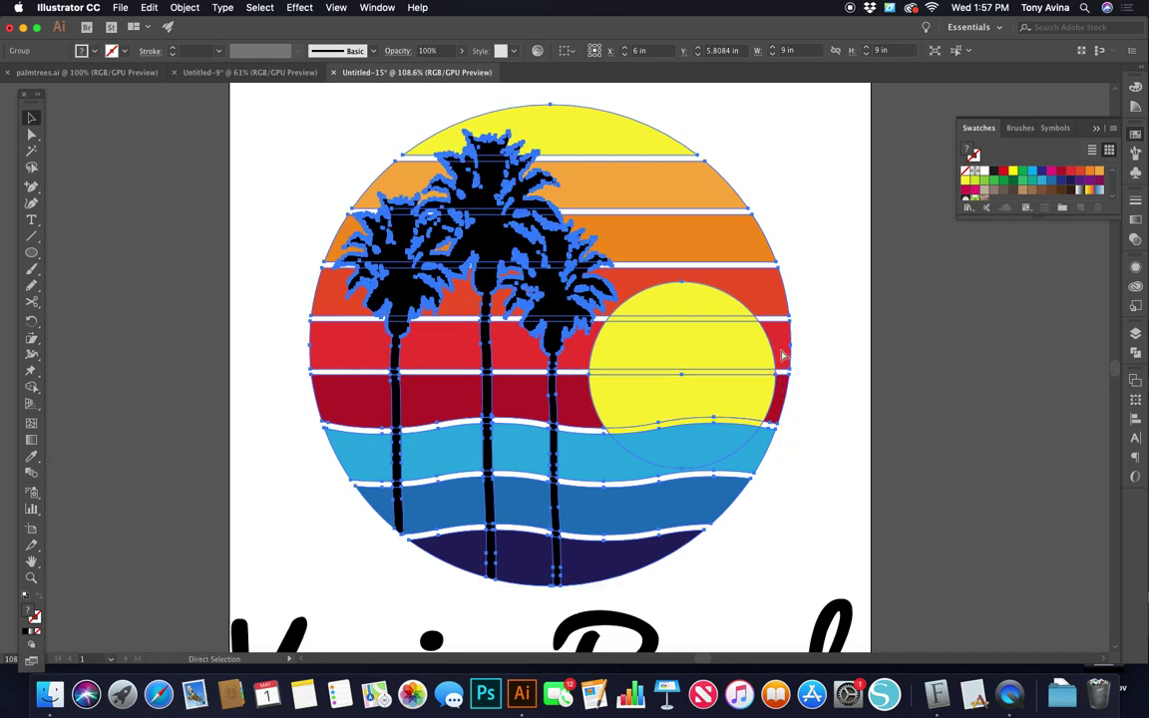
pyautogui.scroll(-4, 706, 337)
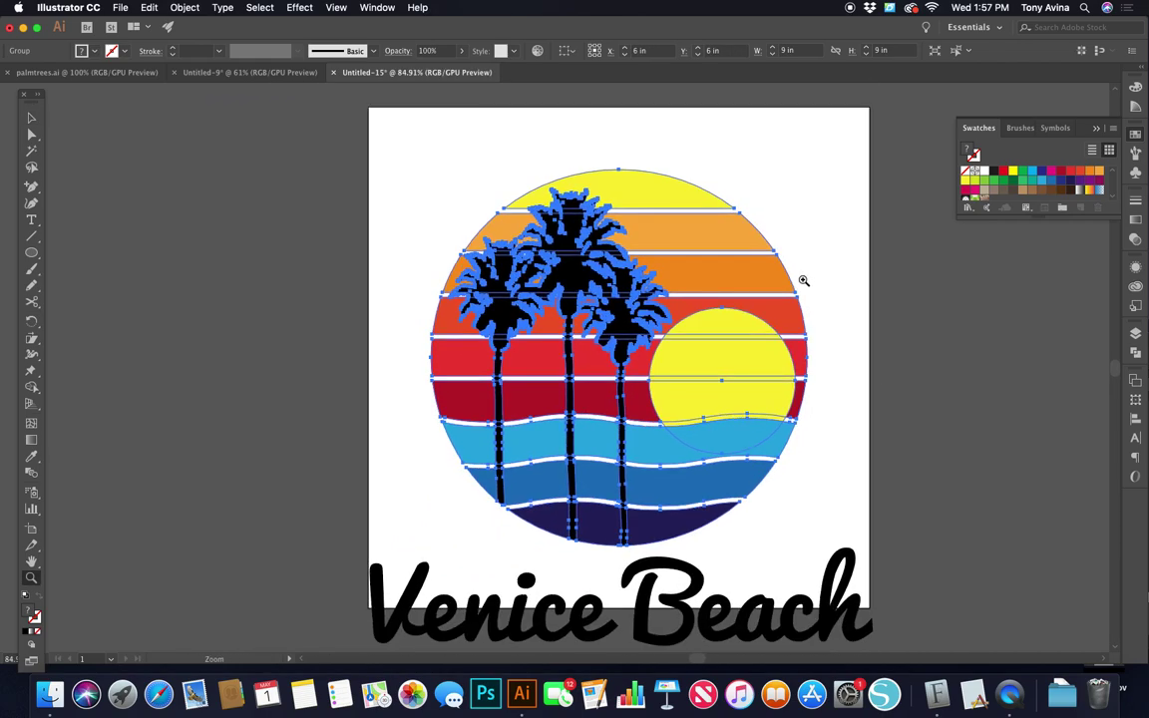
pyautogui.press('v')
pyautogui.click(866, 442)
# Center the "Venice Beach" paragraph, position it beneath the circle and align it horizontally with the sunset group
pyautogui.click(632, 570)
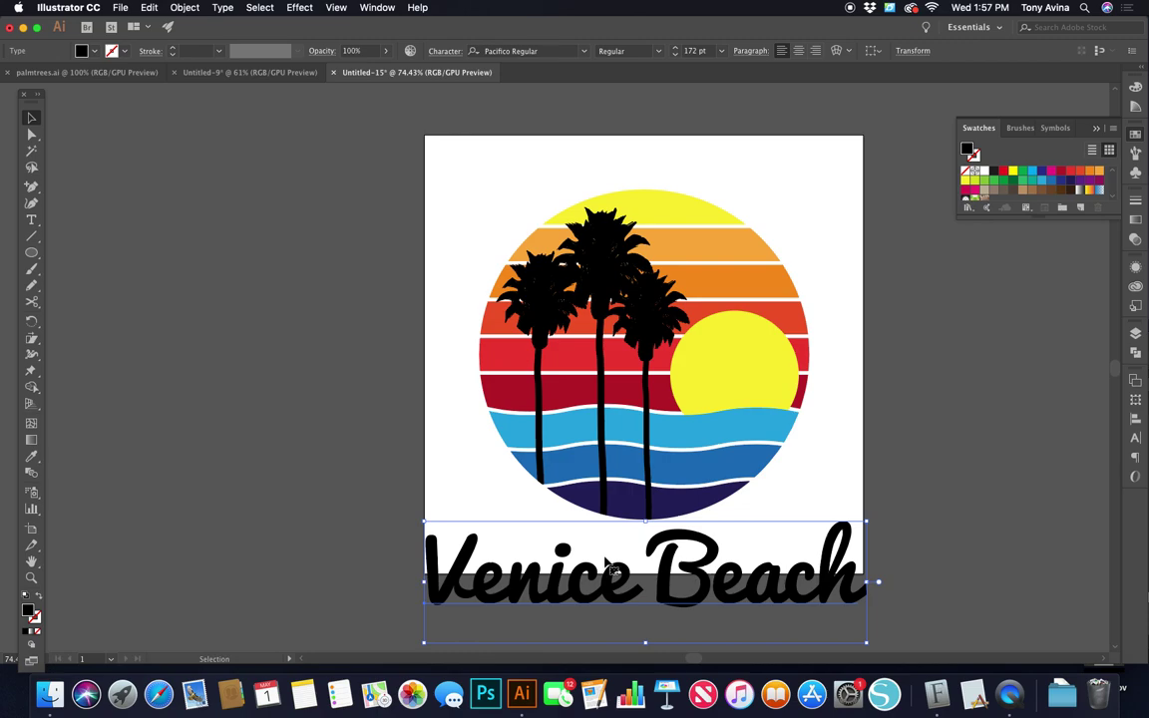
pyautogui.click(798, 51)
pyautogui.moveTo(446, 587); pyautogui.dragTo(665, 574)
pyautogui.moveTo(439, 157); pyautogui.dragTo(782, 569)
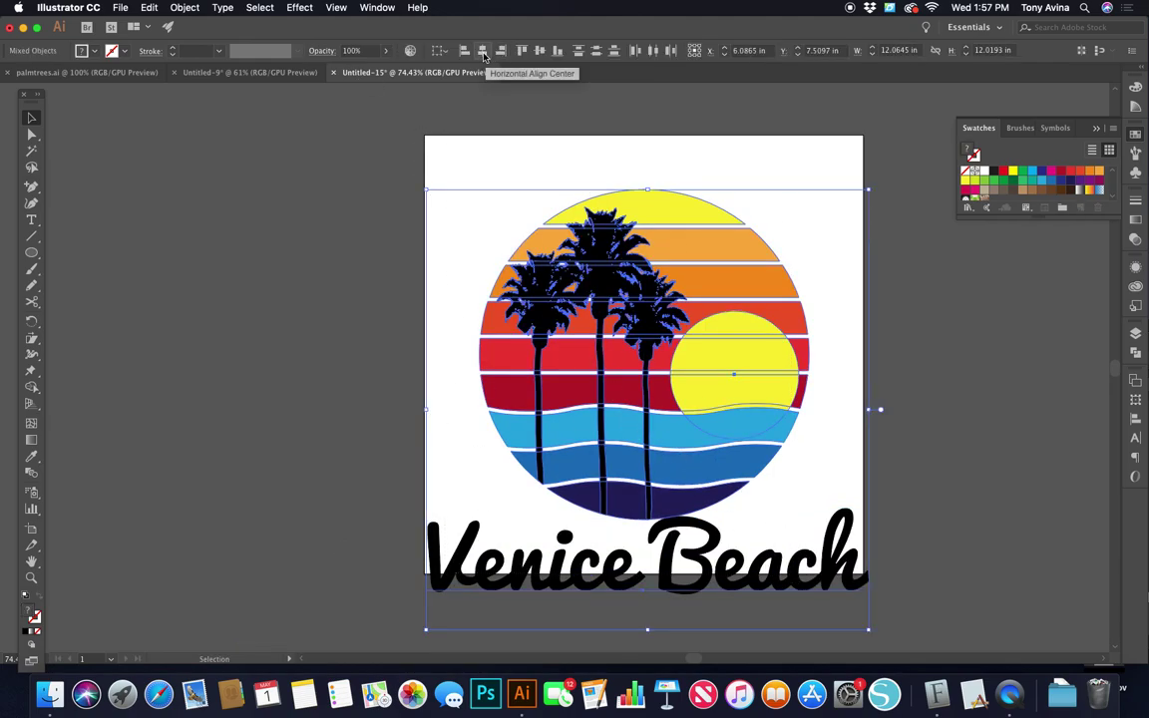
pyautogui.click(483, 50)
pyautogui.click(1084, 673)
# Move the "Venice Beach" text up over the light blue wave and scale it proportionally from its center to about 138 pt
pyautogui.click(846, 580)
pyautogui.click(939, 529)
pyautogui.moveTo(826, 559); pyautogui.dragTo(827, 426)
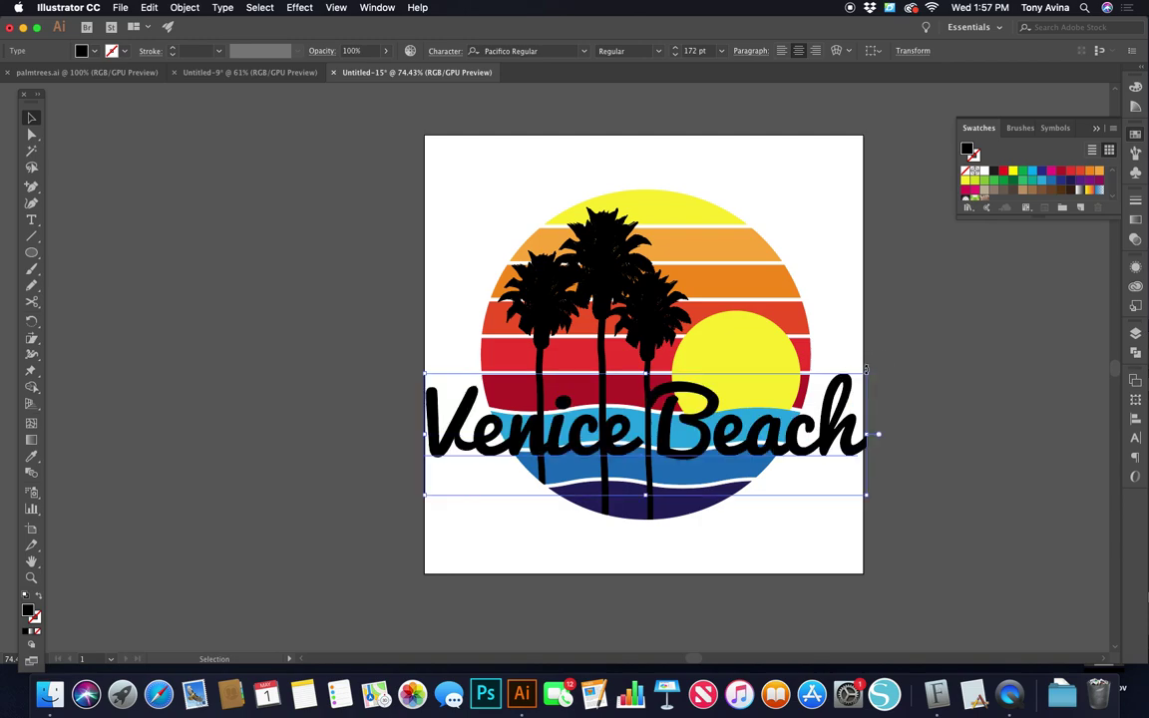
pyautogui.press('super+z')
pyautogui.press('shift+super+z')
pyautogui.moveTo(866, 375); pyautogui.dragTo(823, 386)
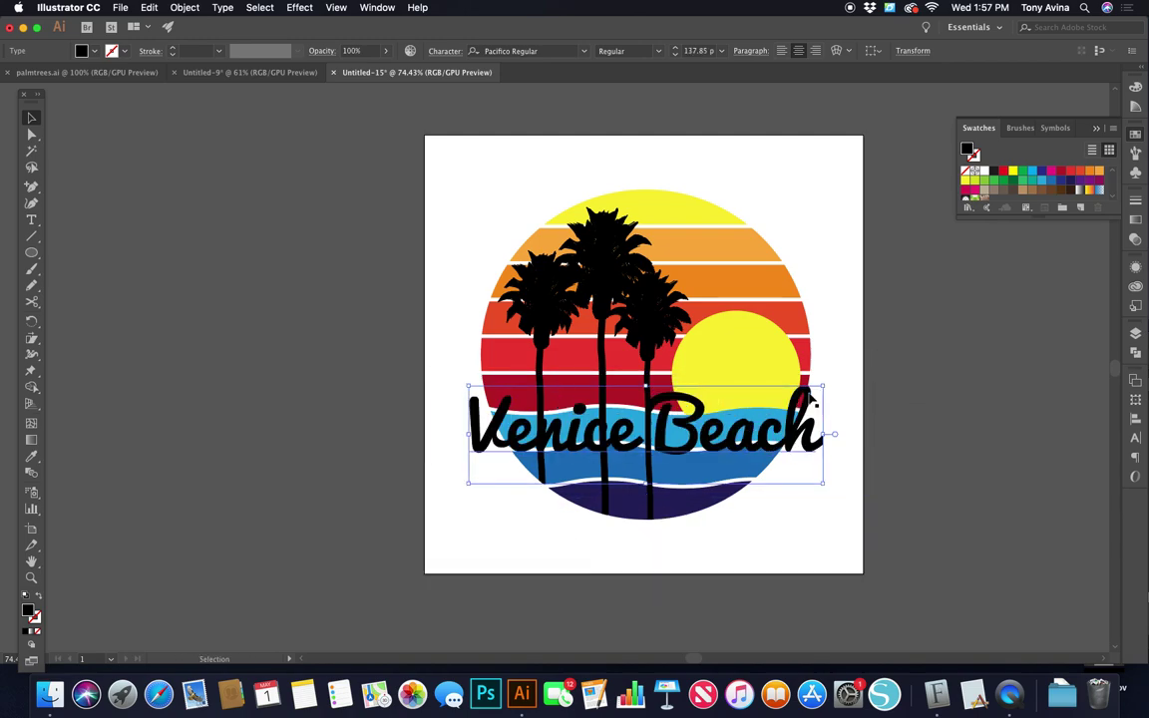
# Reduce the "Venice Beach" text's font size to 125 pt and deselect it
pyautogui.click(676, 54)
pyautogui.click(676, 53)
pyautogui.click(676, 54)
pyautogui.click(676, 54)
pyautogui.click(676, 54)
pyautogui.click(676, 54)
pyautogui.click(677, 55)
pyautogui.click(676, 54)
pyautogui.click(676, 55)
pyautogui.click(676, 55)
pyautogui.click(676, 55)
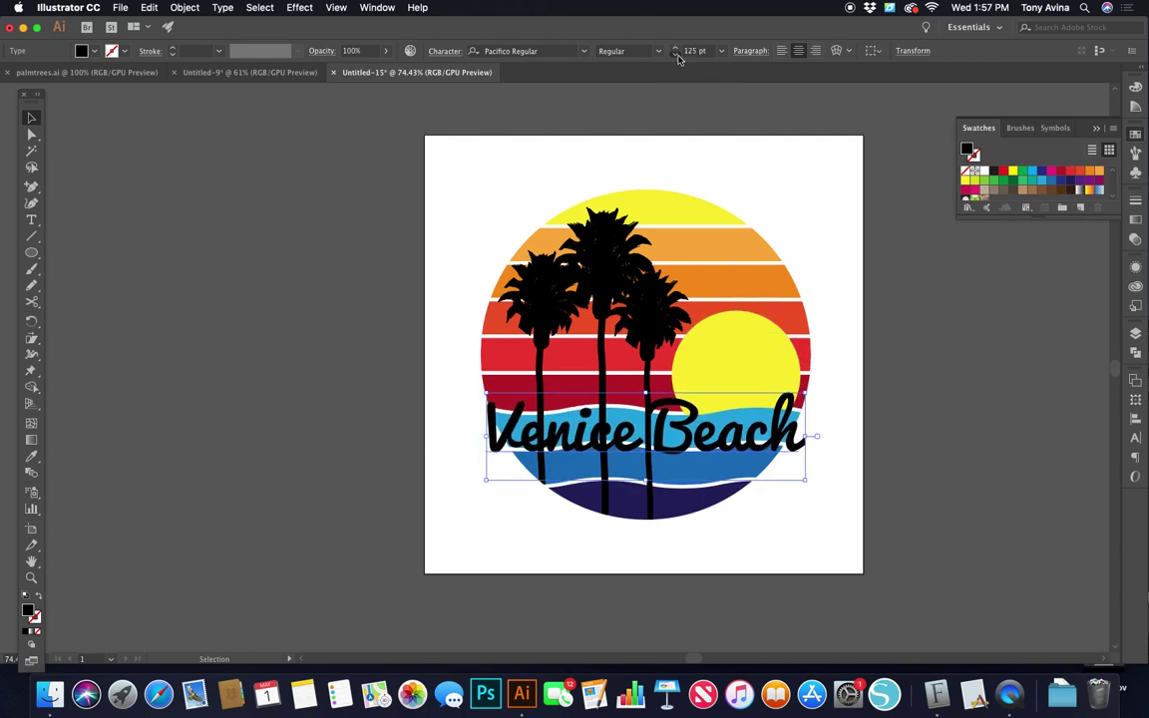
pyautogui.click(676, 55)
pyautogui.click(676, 48)
pyautogui.click(676, 47)
pyautogui.click(944, 480)
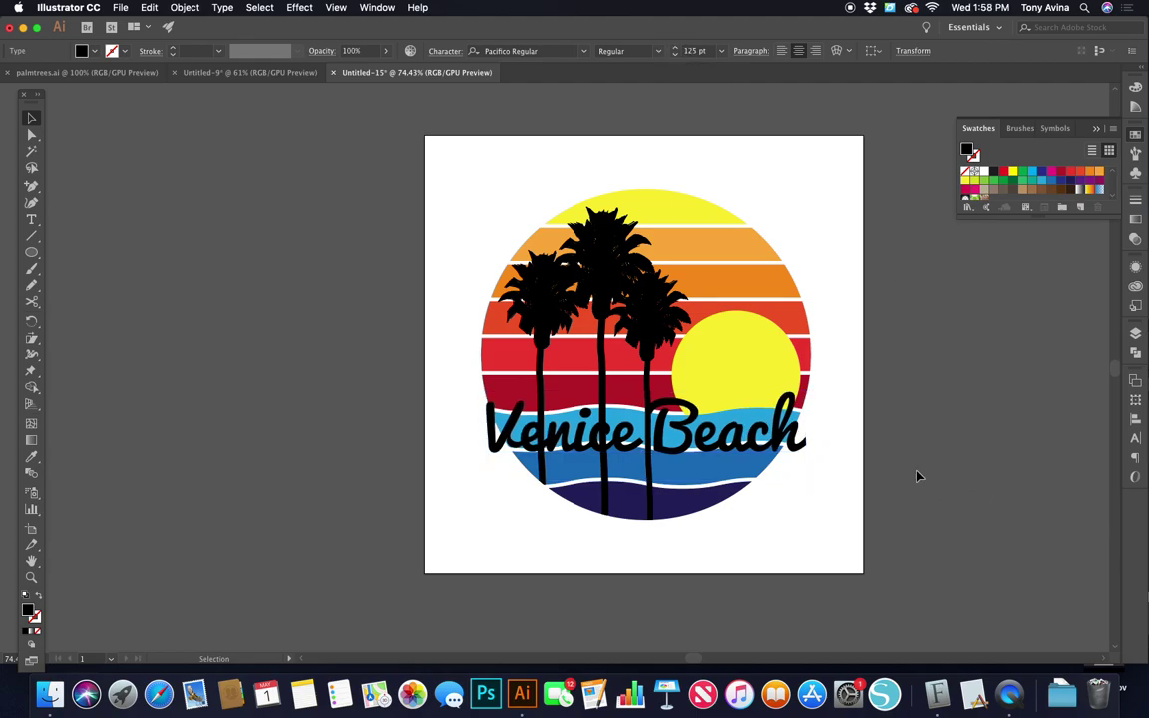
# Try to fill the "Venice Beach" text with the color sampled from the dark red band, and undo it
pyautogui.scroll(5, 888, 516)
pyautogui.click(655, 361)
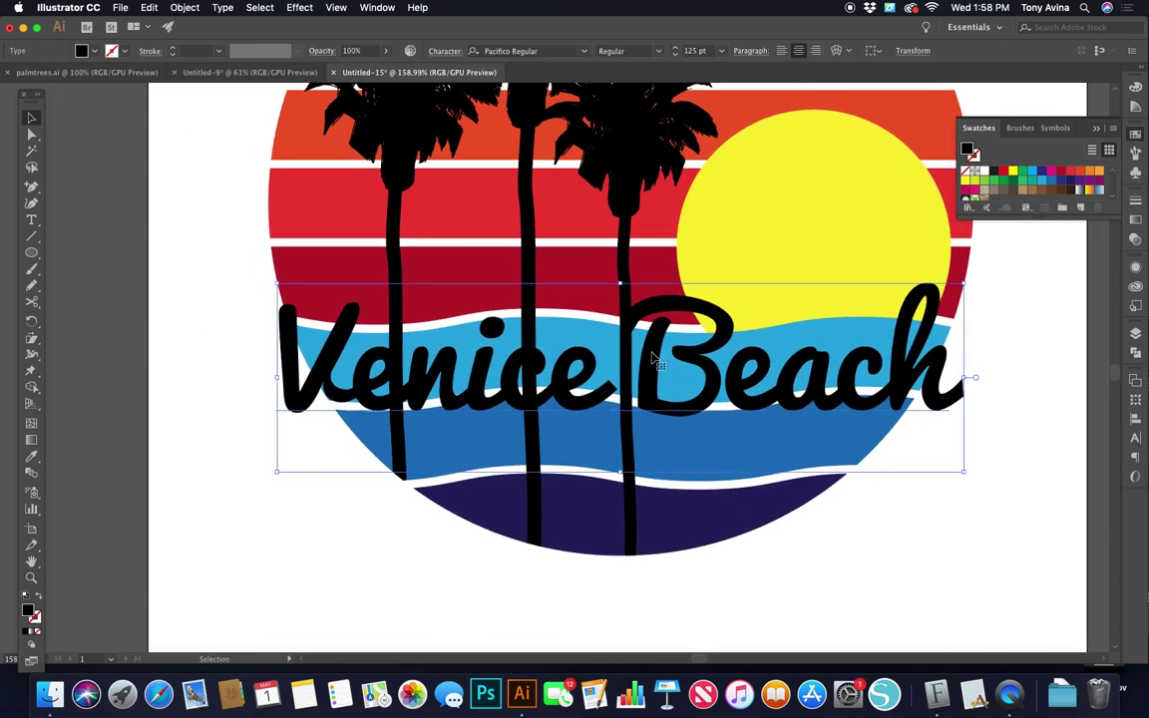
pyautogui.press('i')
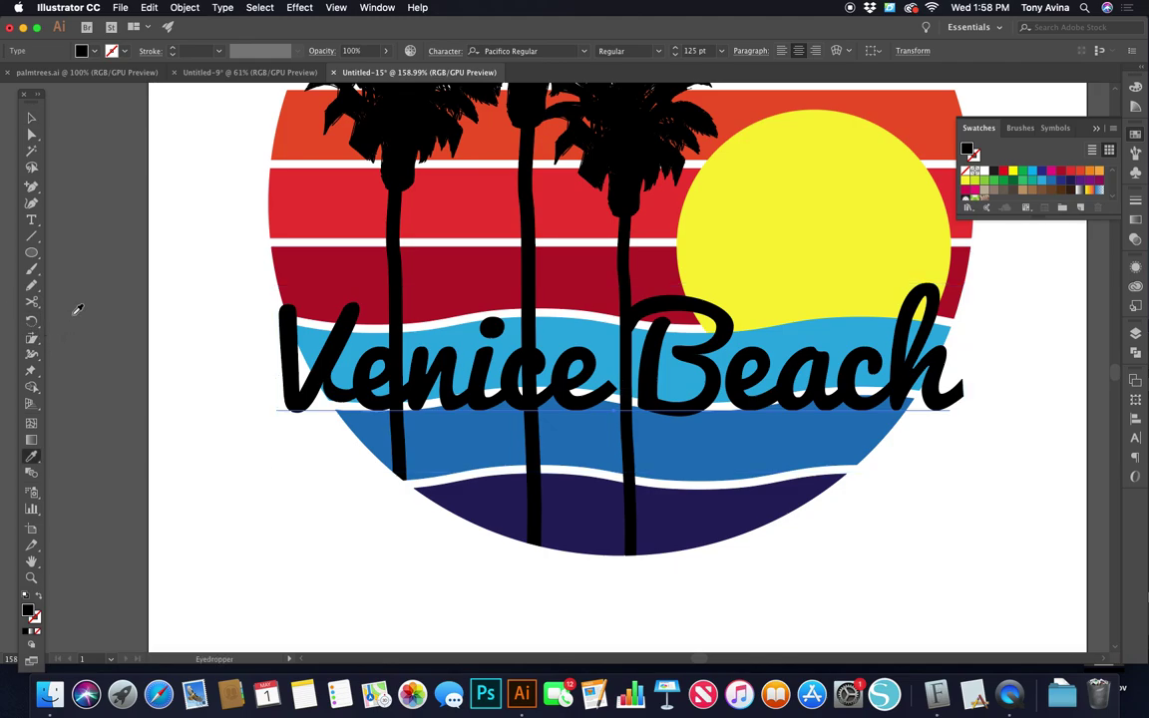
pyautogui.click(311, 259)
pyautogui.press('v')
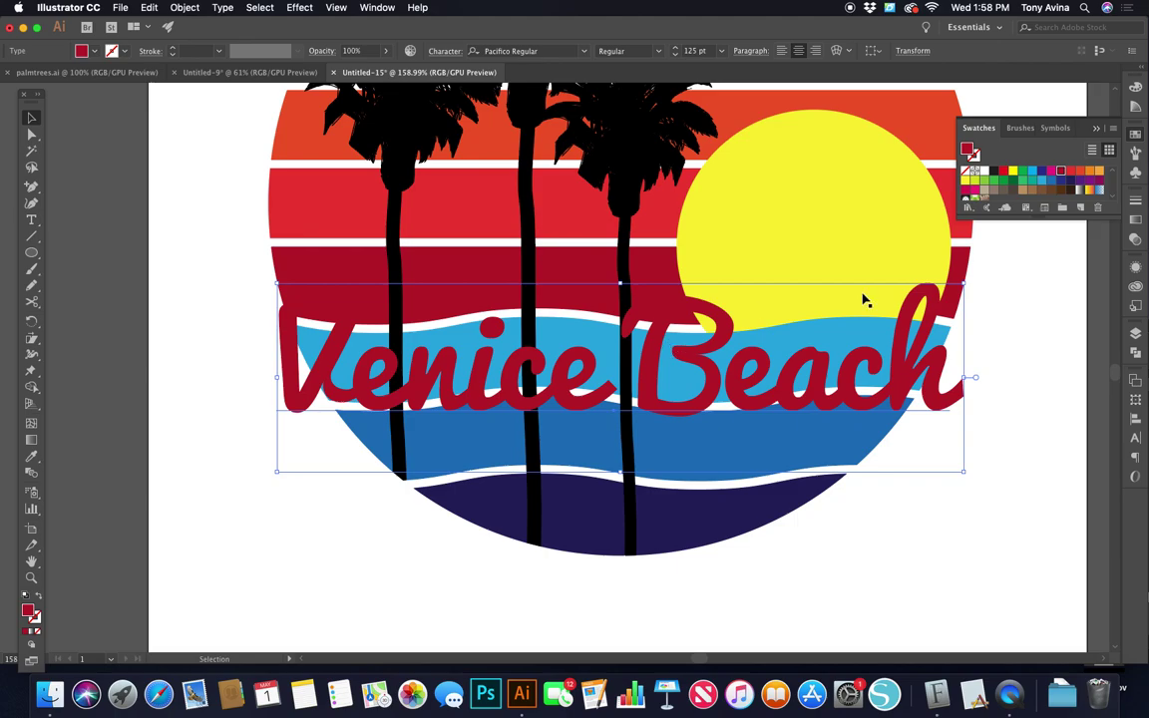
pyautogui.click(1139, 271)
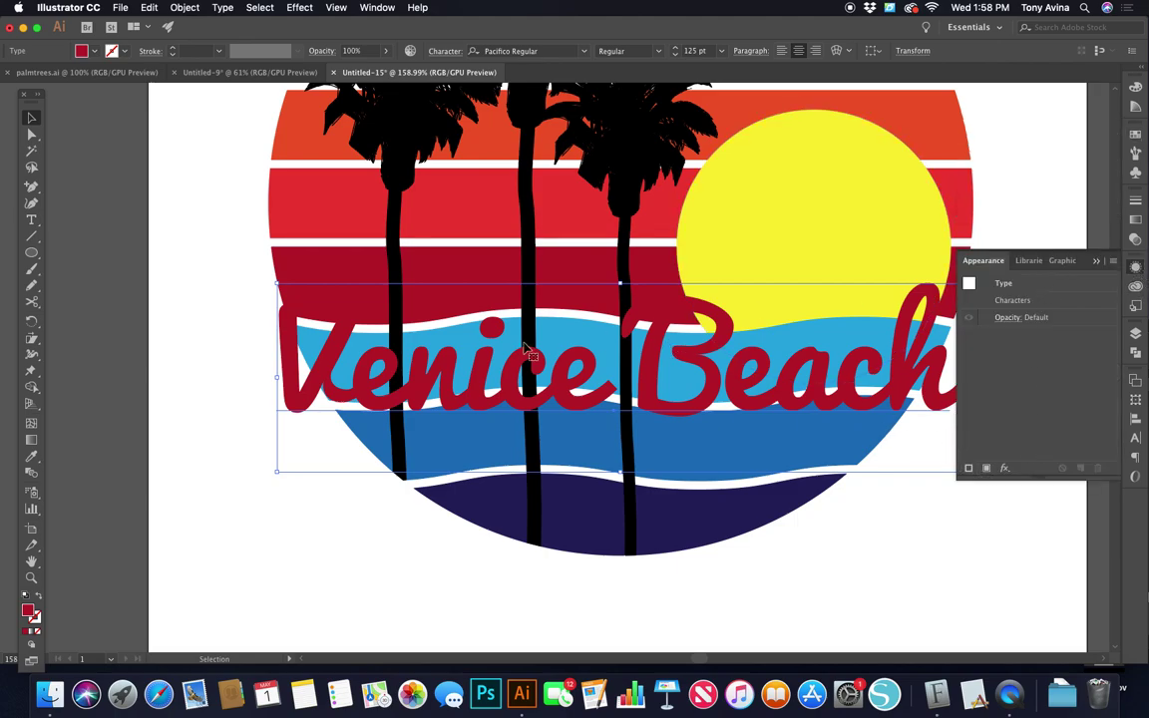
pyautogui.click(1134, 268)
pyautogui.click(1134, 268)
pyautogui.click(1134, 268)
pyautogui.press('super+z')
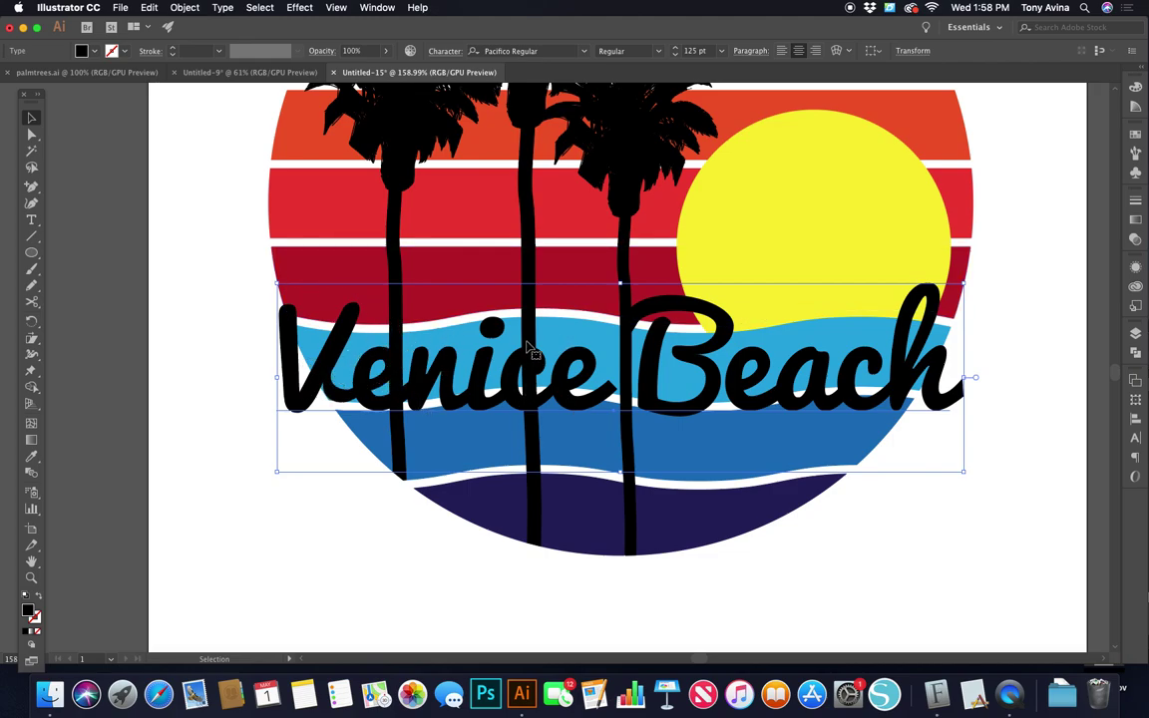
# Add a new appearance fill to the "Venice Beach" text and color it with the dark red swatch
pyautogui.scroll(3, 816, 377)
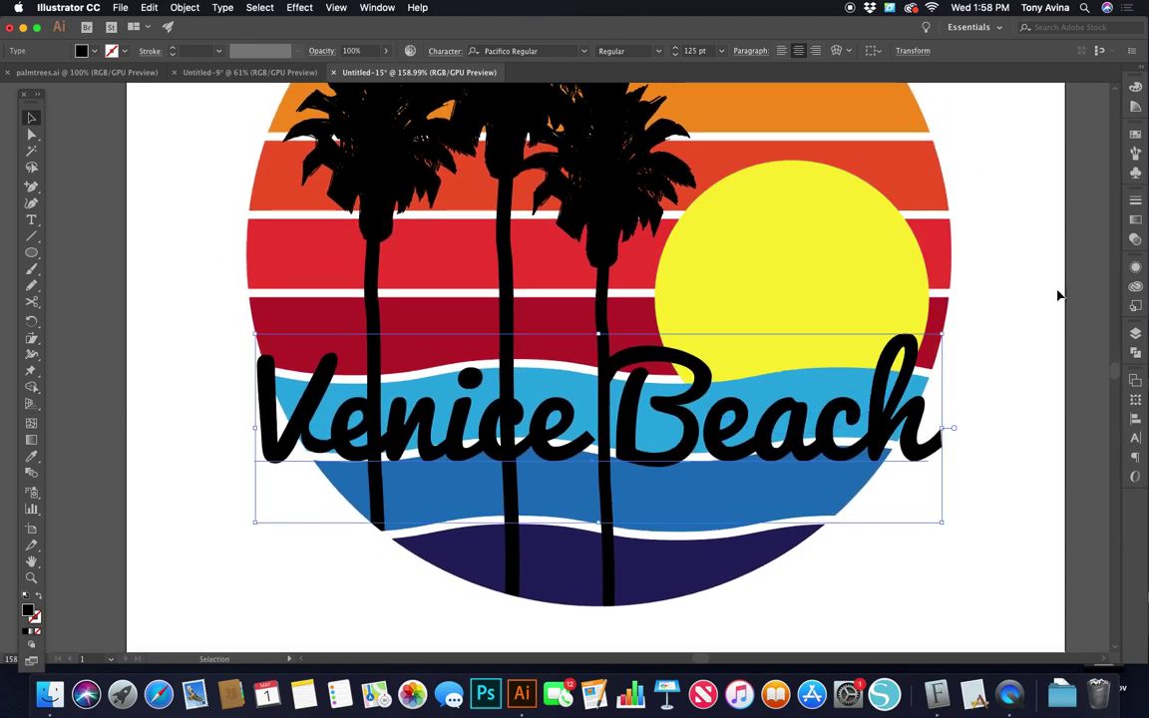
pyautogui.click(1132, 268)
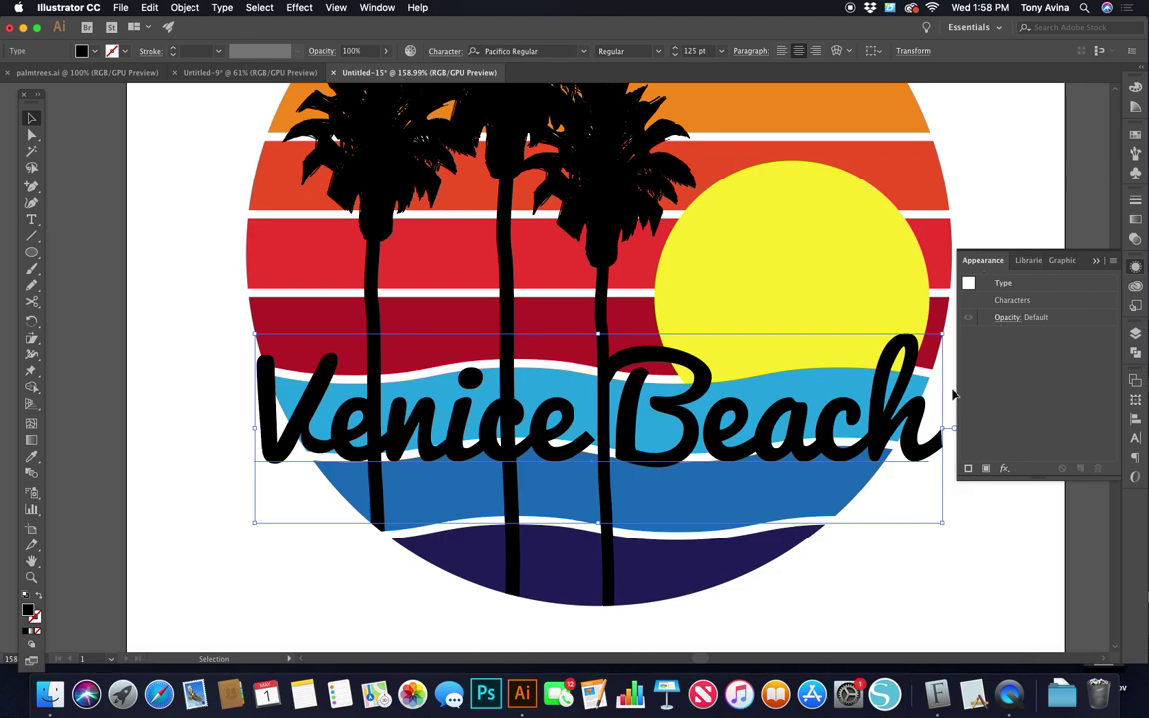
pyautogui.click(987, 469)
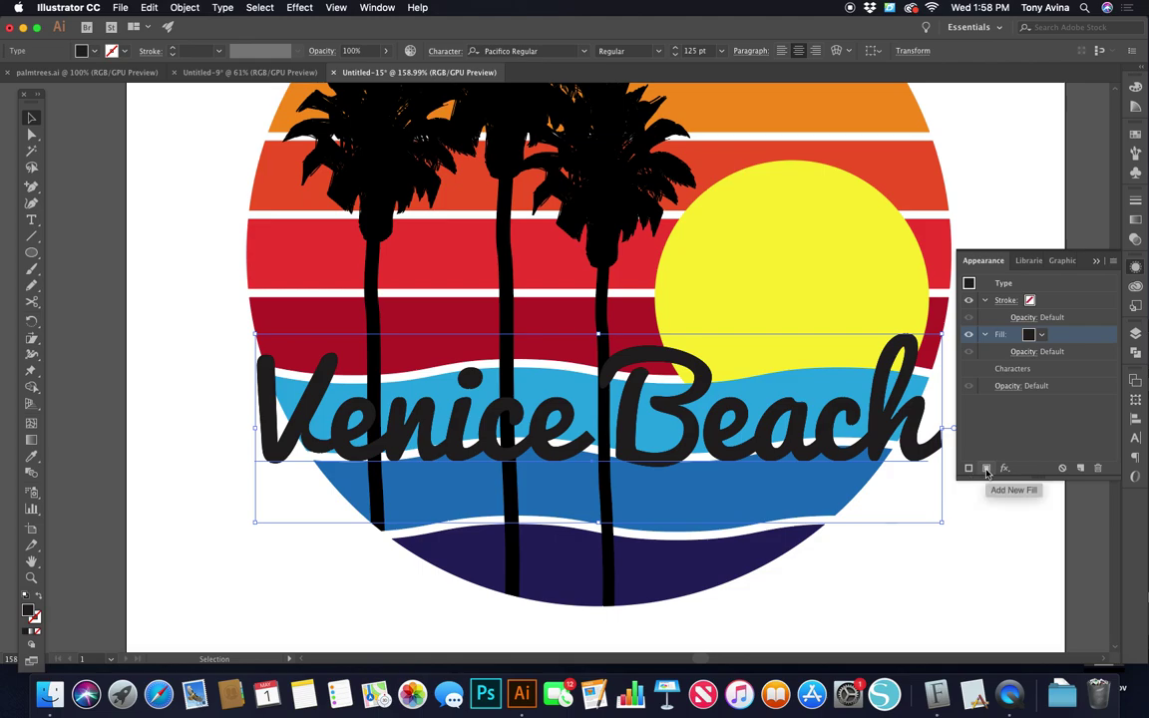
pyautogui.click(1041, 335)
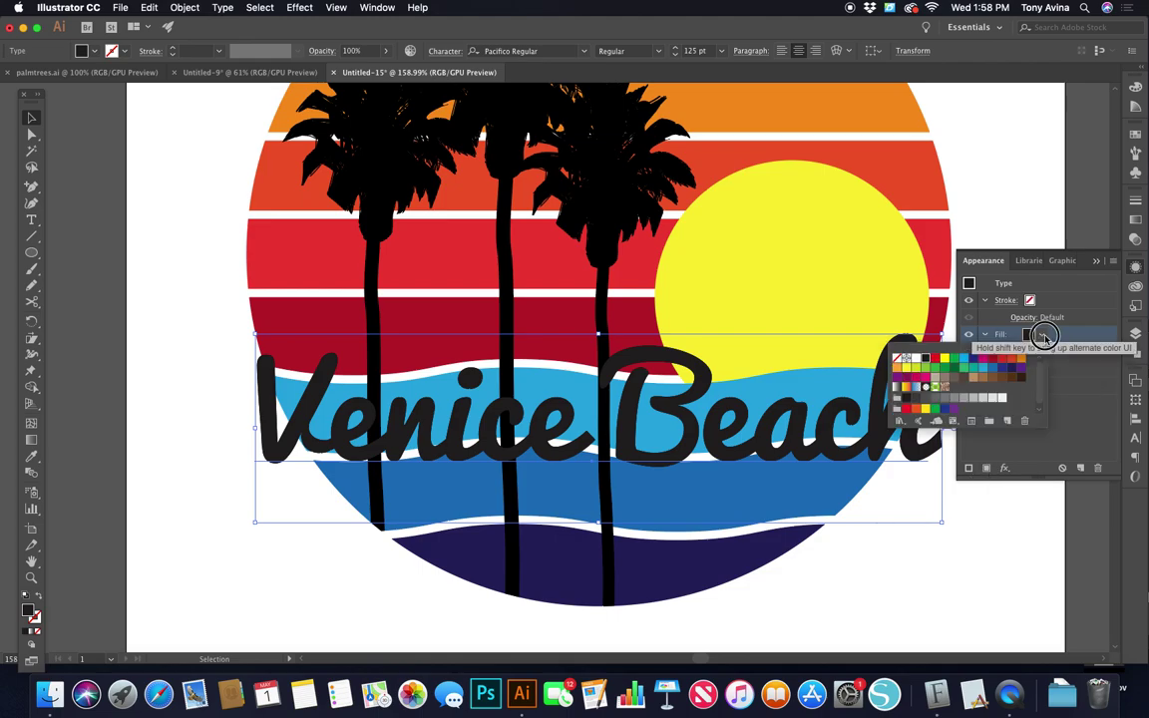
pyautogui.click(995, 361)
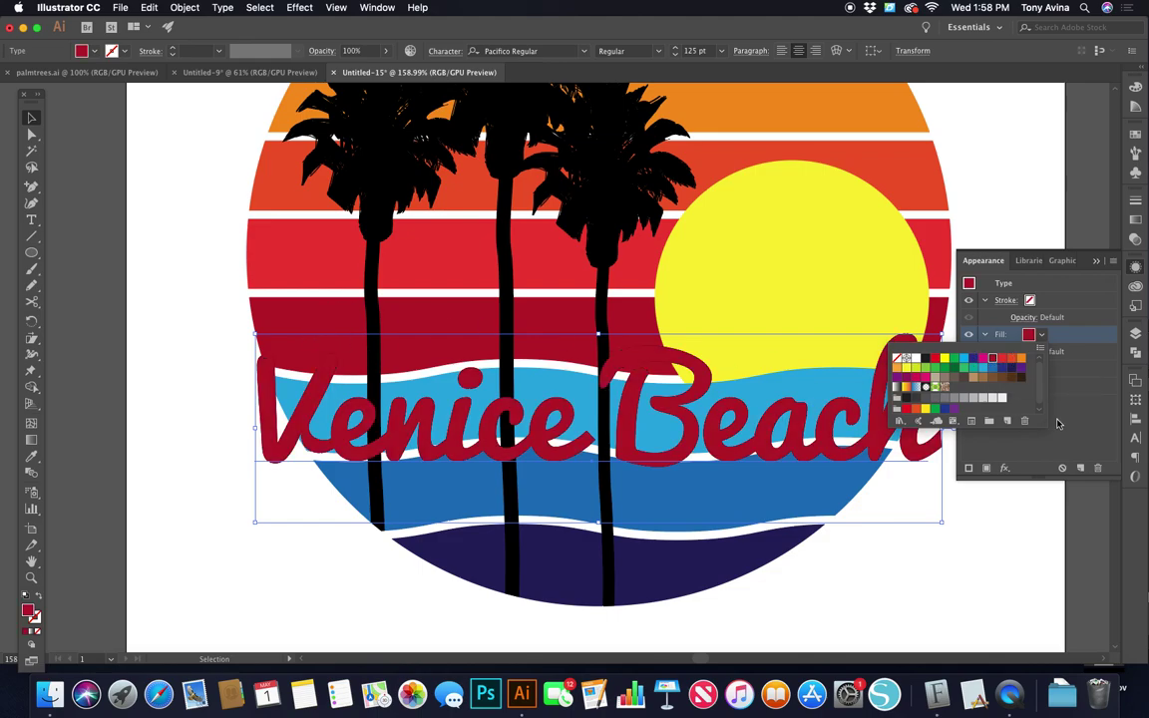
pyautogui.click(967, 401)
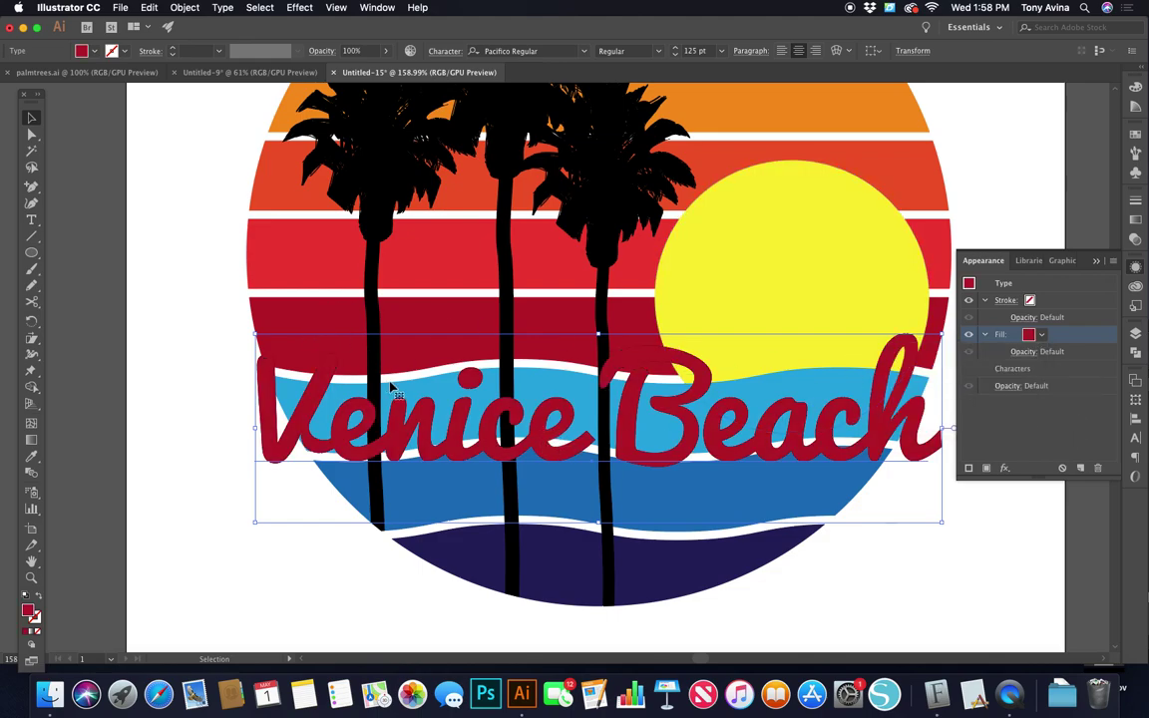
# Place the "Venice Beach" text's fill above its stroke and set the stroke weight to 8 pt
pyautogui.moveTo(1069, 341)
pyautogui.mouseDown()
pyautogui.moveTo(1064, 283)
pyautogui.moveTo(1064, 304)
pyautogui.mouseUp()
pyautogui.click(1046, 339)
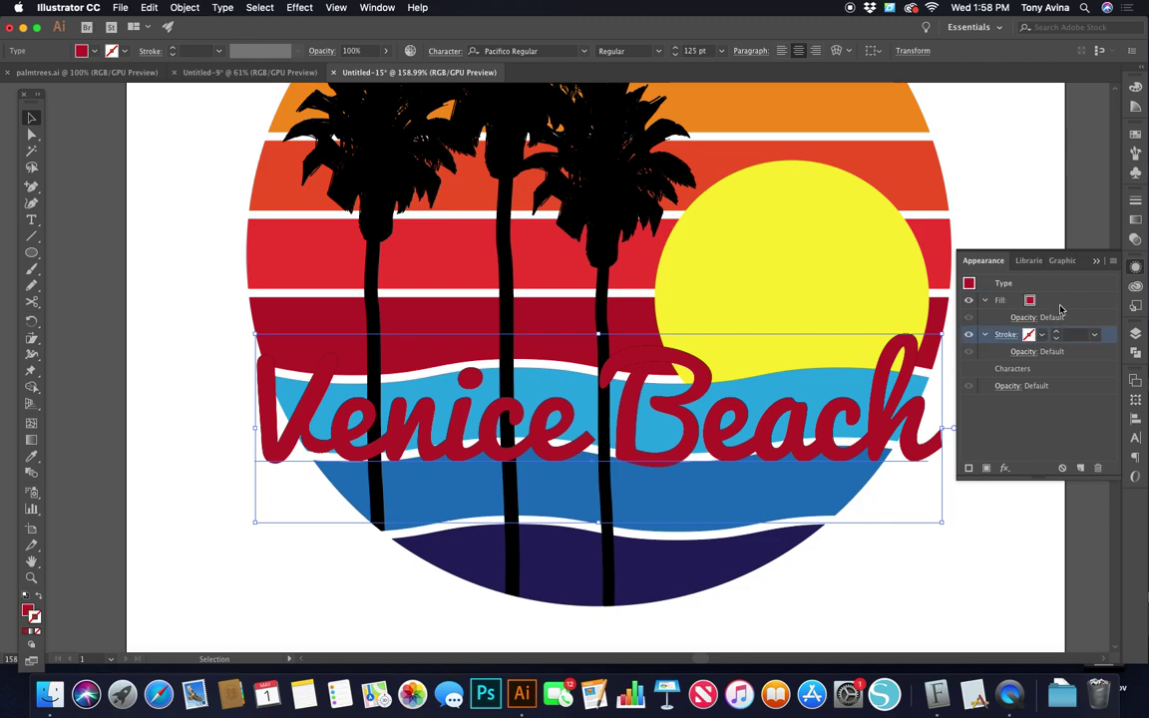
pyautogui.click(1060, 304)
pyautogui.click(1057, 338)
pyautogui.click(1092, 337)
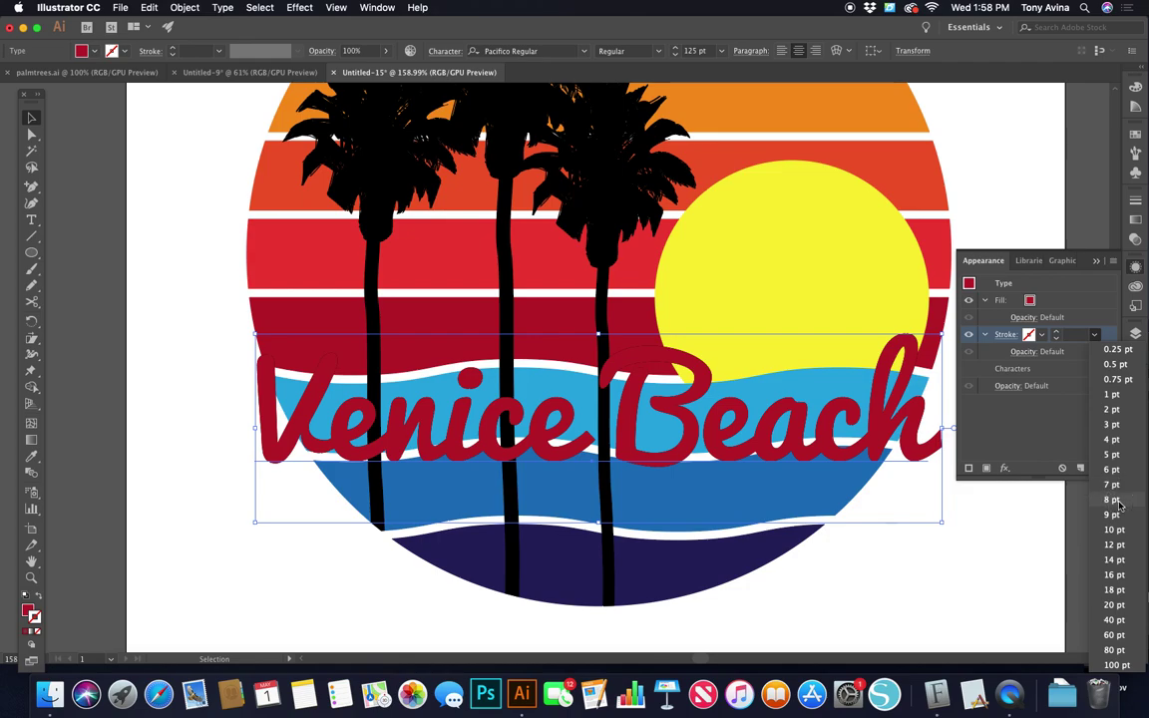
pyautogui.click(1113, 500)
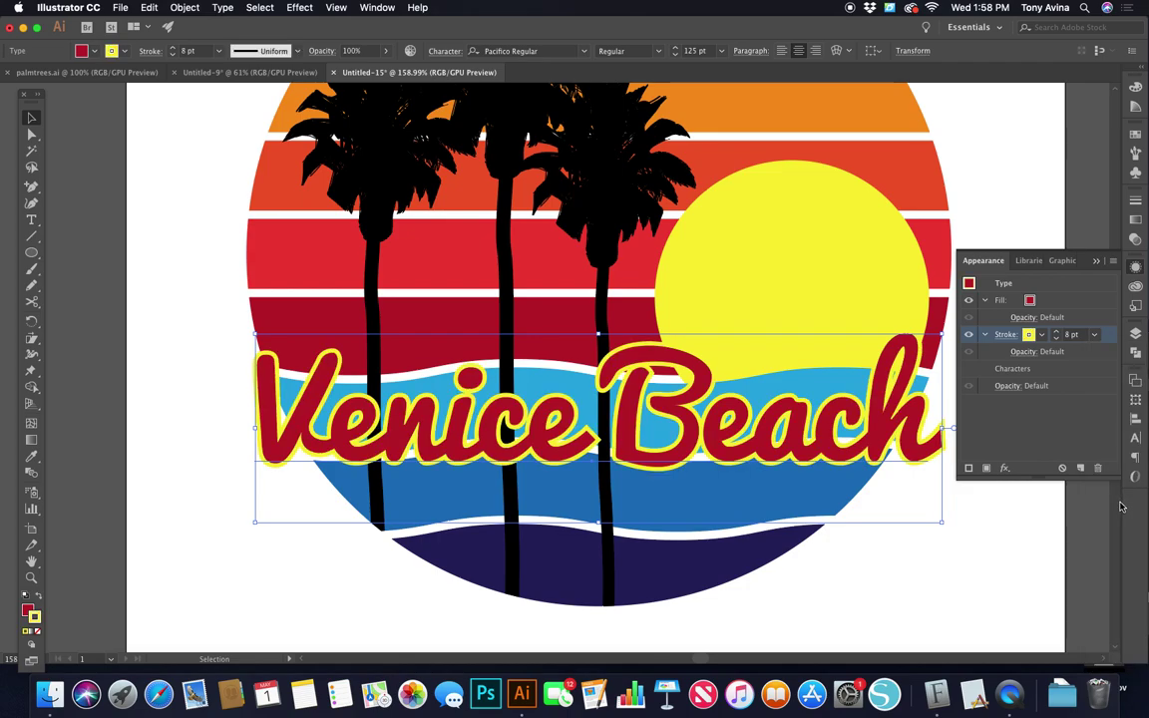
# Change the "Venice Beach" text's stroke color to white and deselect the text
pyautogui.click(1028, 336)
pyautogui.click(916, 357)
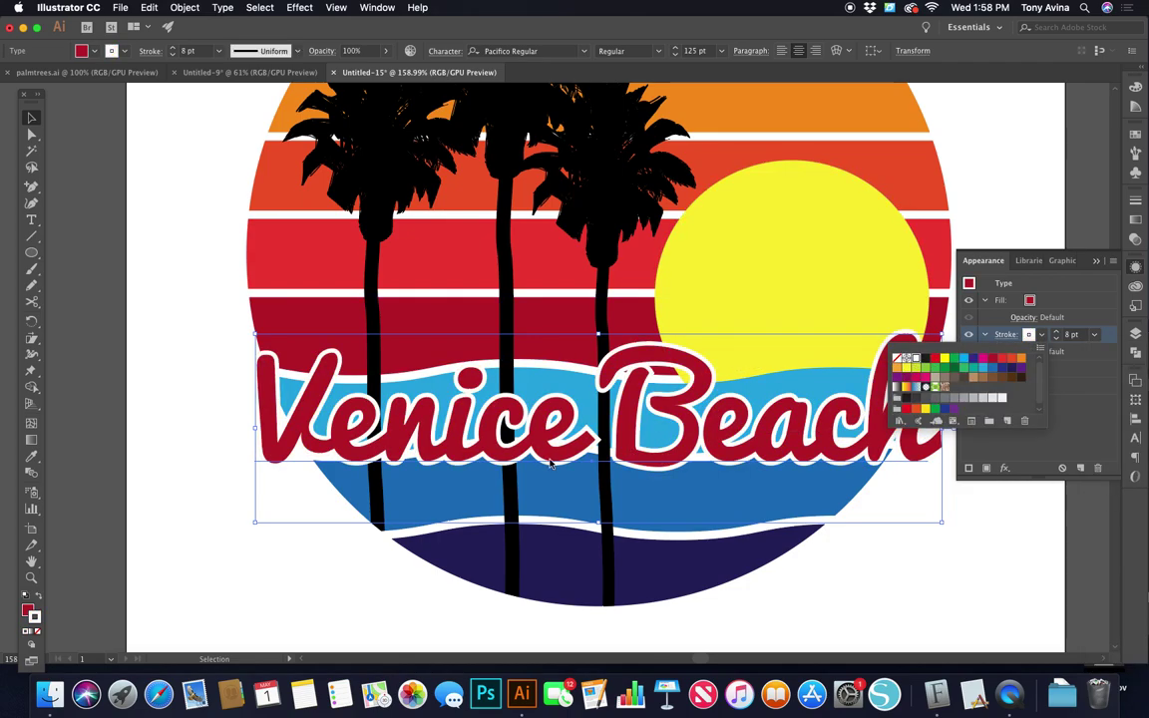
pyautogui.click(221, 438)
# Move the "Venice Beach" text down over the dark blue band near the circle's bottom edge, and deselect it
pyautogui.scroll(-2, 522, 478)
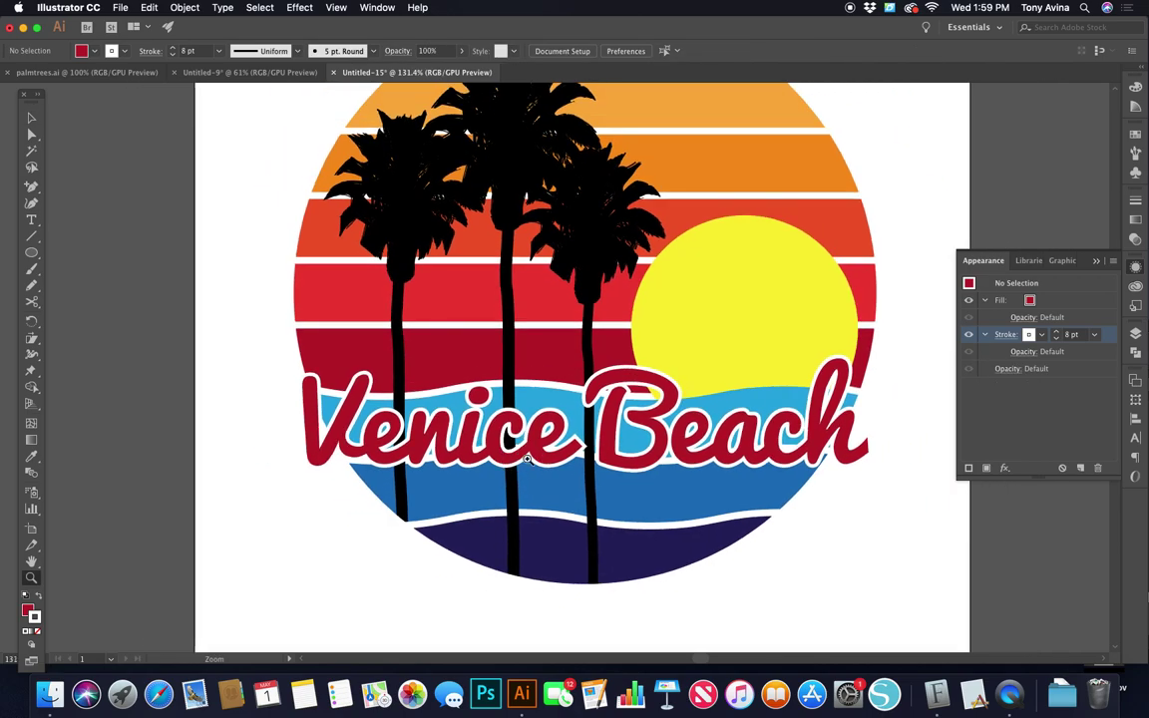
pyautogui.moveTo(603, 425); pyautogui.dragTo(605, 466)
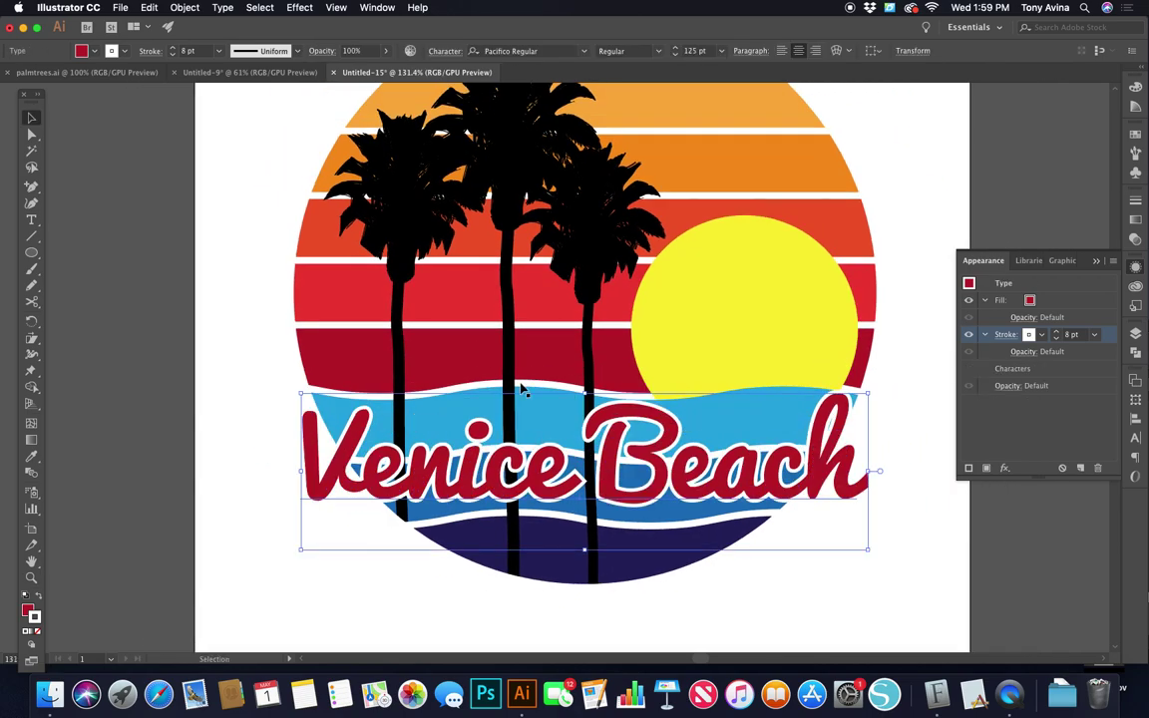
pyautogui.click(830, 564)
pyautogui.moveTo(826, 571); pyautogui.dragTo(860, 508)
pyautogui.moveTo(774, 441); pyautogui.dragTo(770, 479)
pyautogui.click(839, 549)
pyautogui.moveTo(839, 548); pyautogui.dragTo(878, 569)
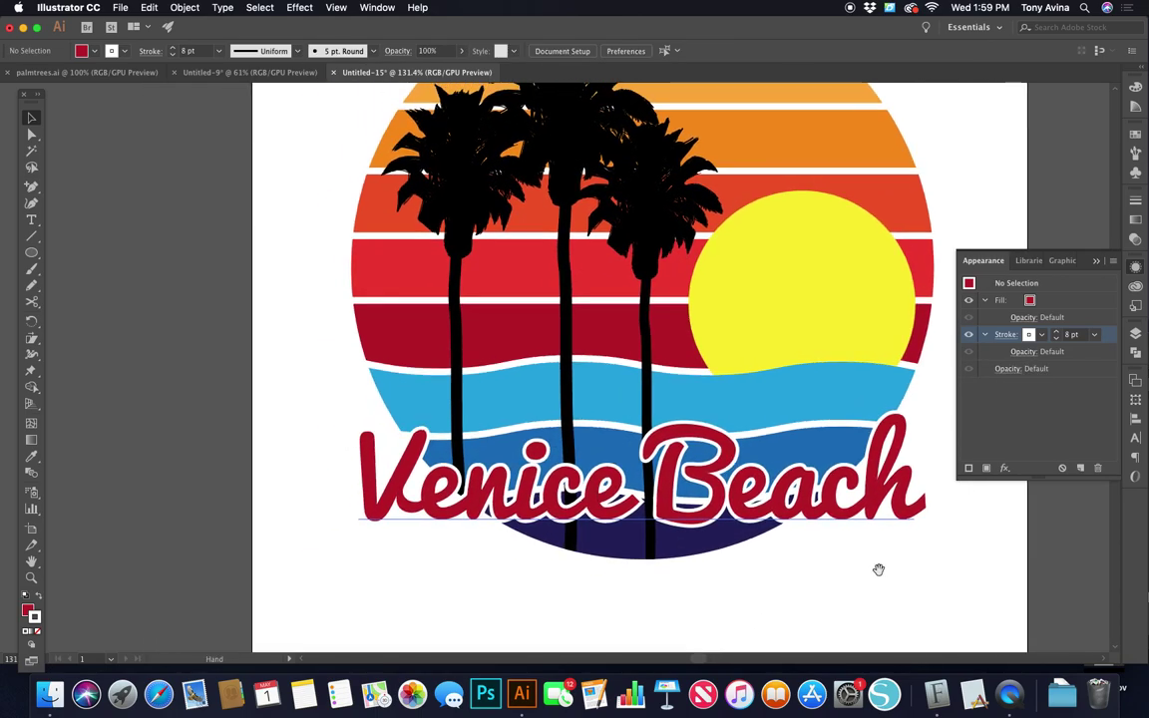
pyautogui.moveTo(733, 508); pyautogui.dragTo(621, 528)
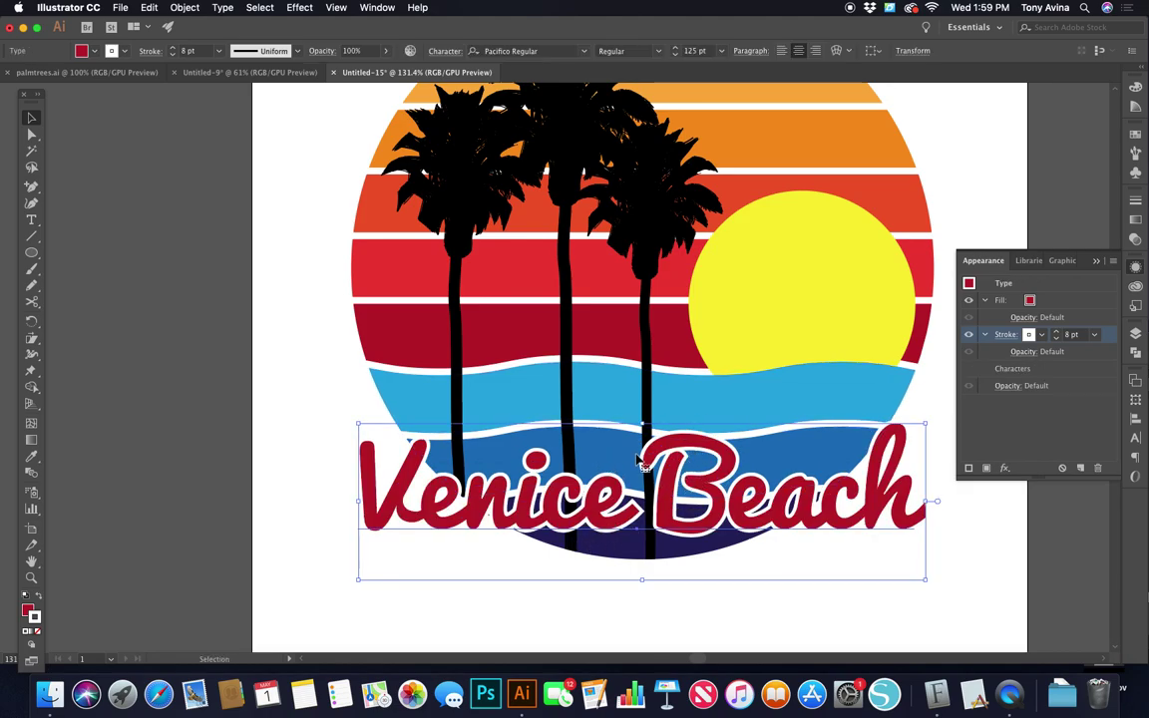
pyautogui.scroll(-1, 579, 509)
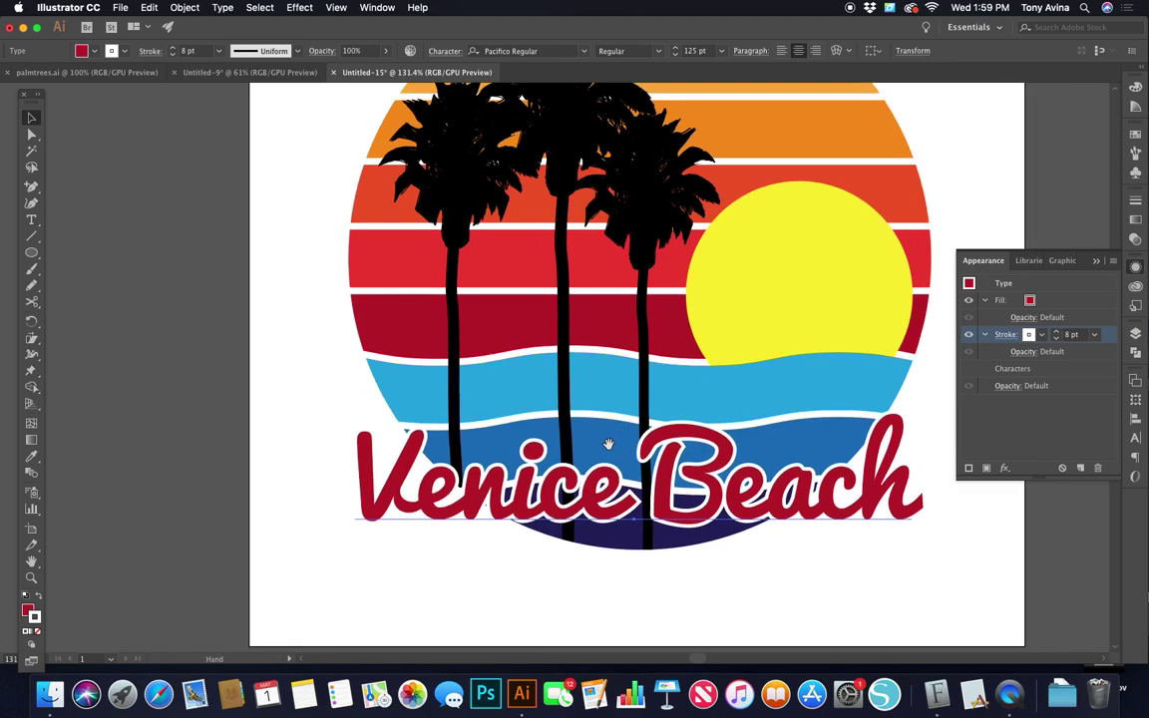
pyautogui.click(293, 375)
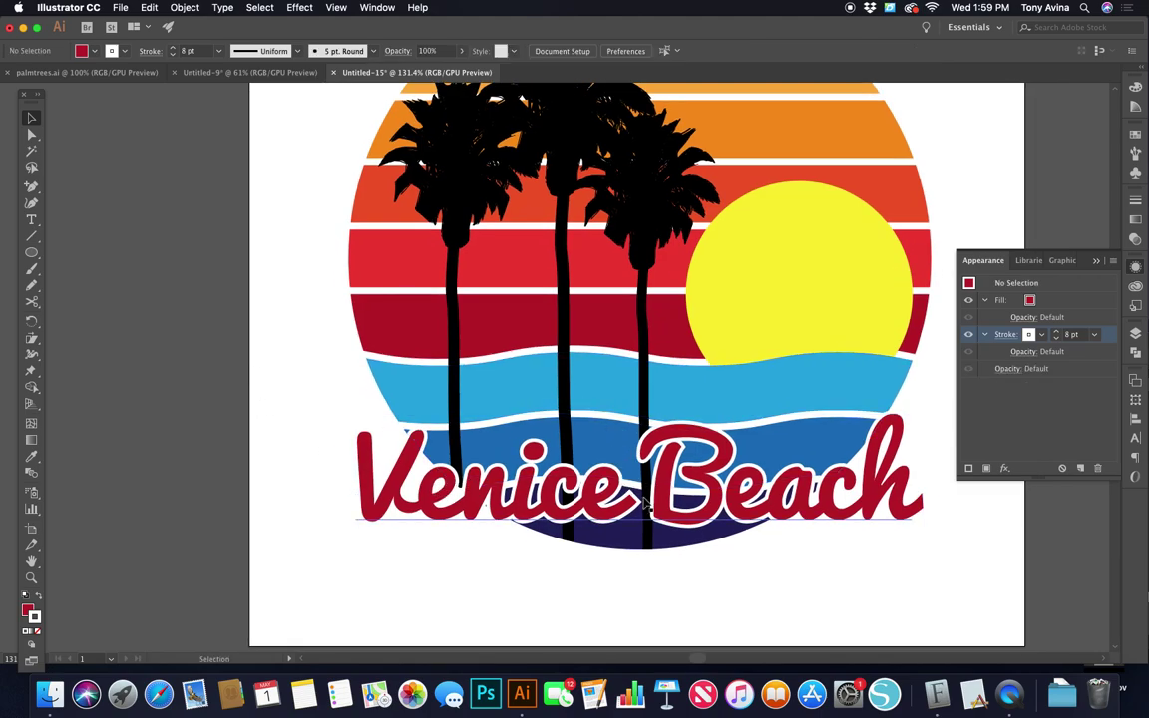
# Add a centered line of text reading "CALIFORNIA" in the Glegoo font beneath the "Venice Beach" lettering
pyautogui.press('t')
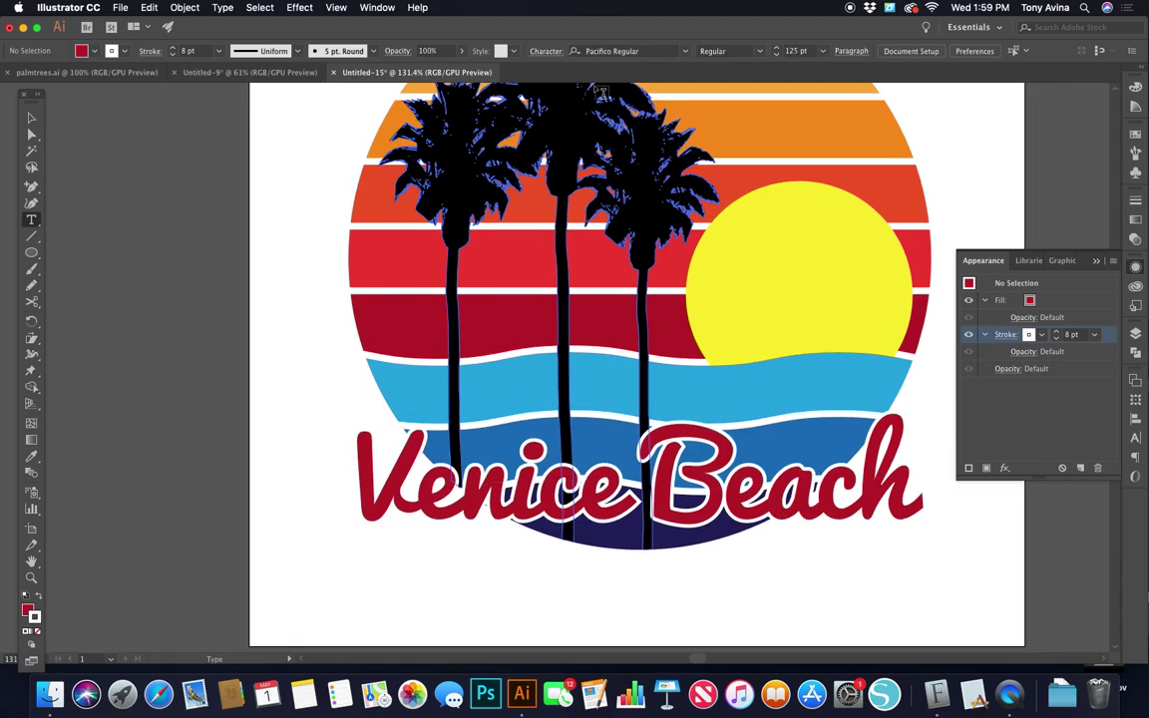
pyautogui.click(684, 50)
pyautogui.write('G')
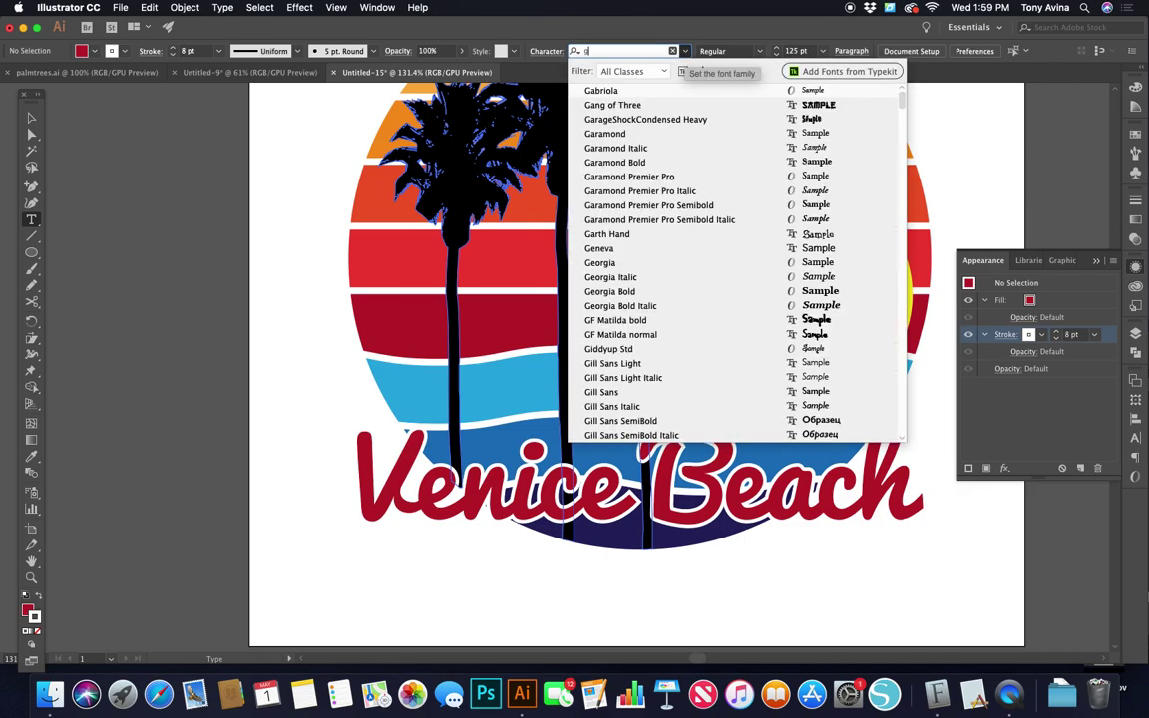
pyautogui.write('le')
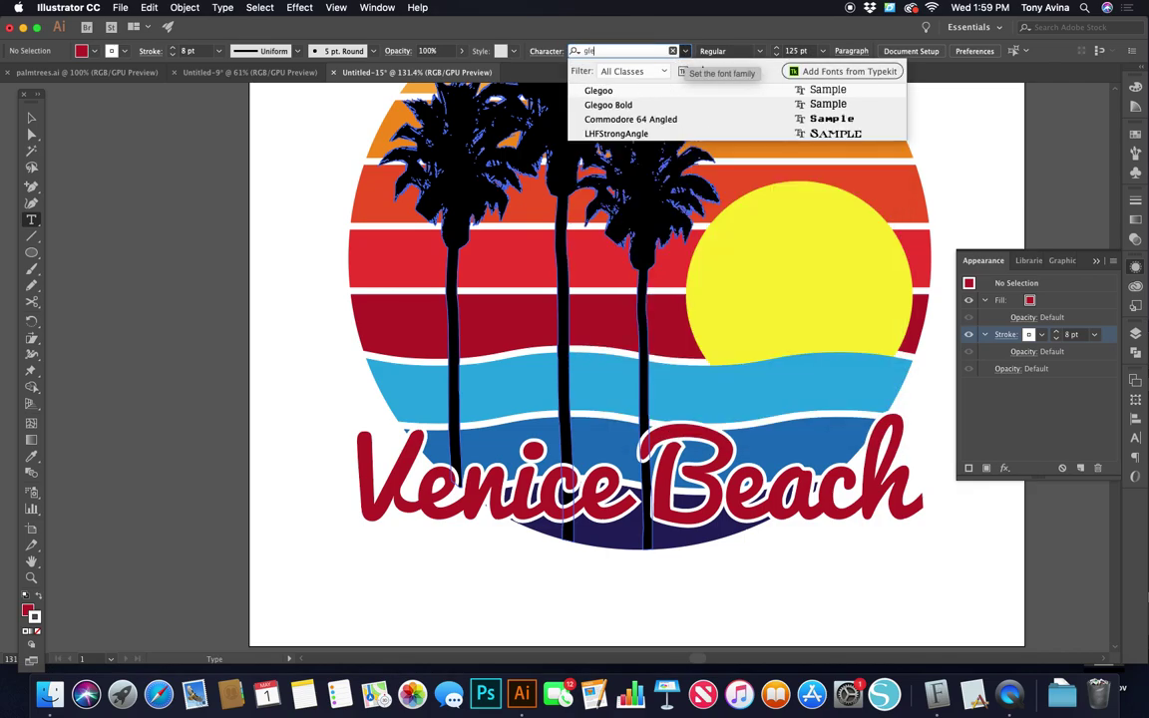
pyautogui.click(596, 91)
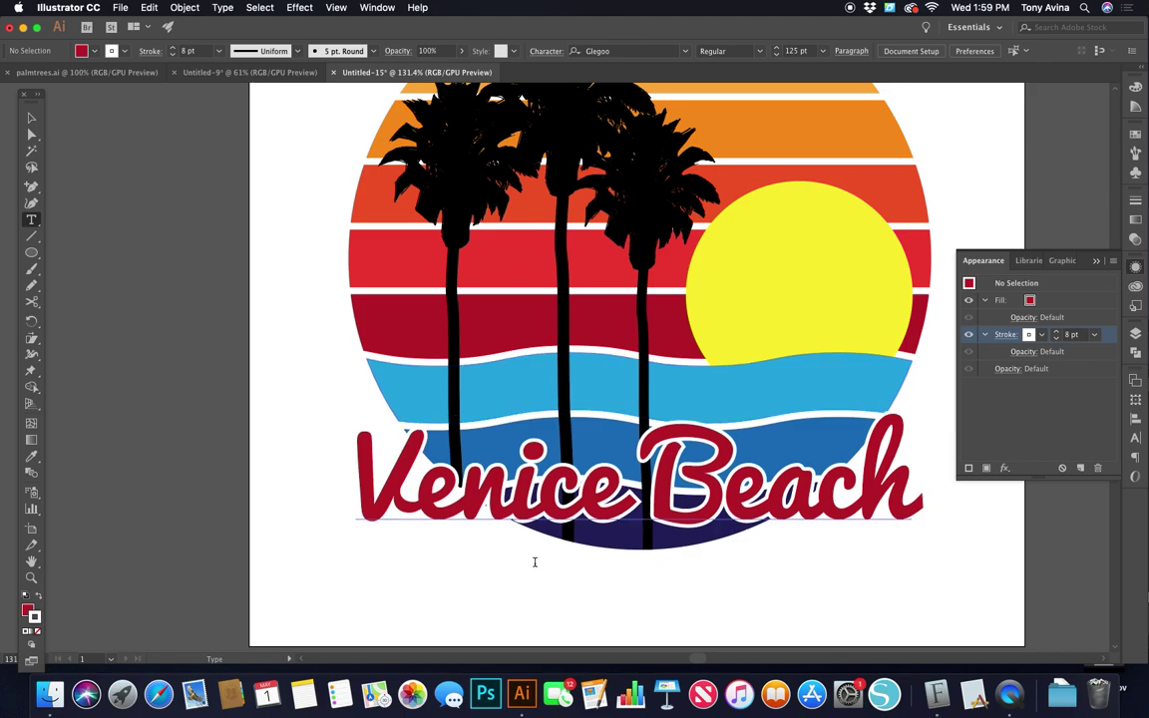
pyautogui.click(623, 594)
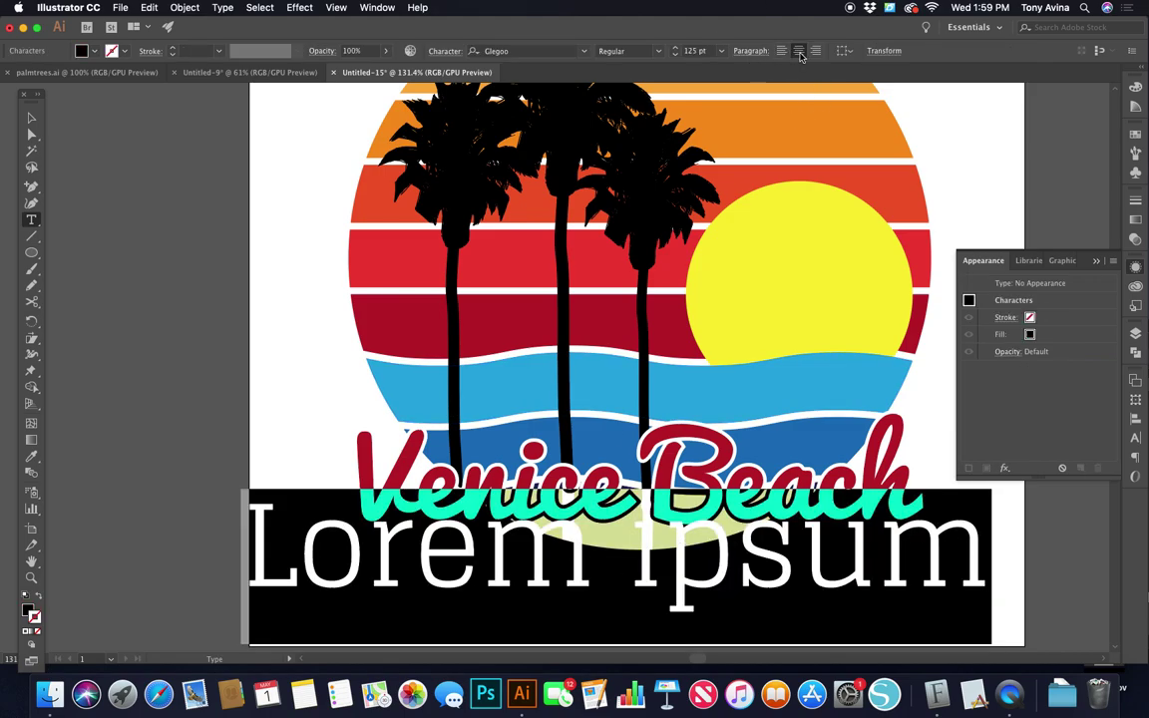
pyautogui.write('cal')
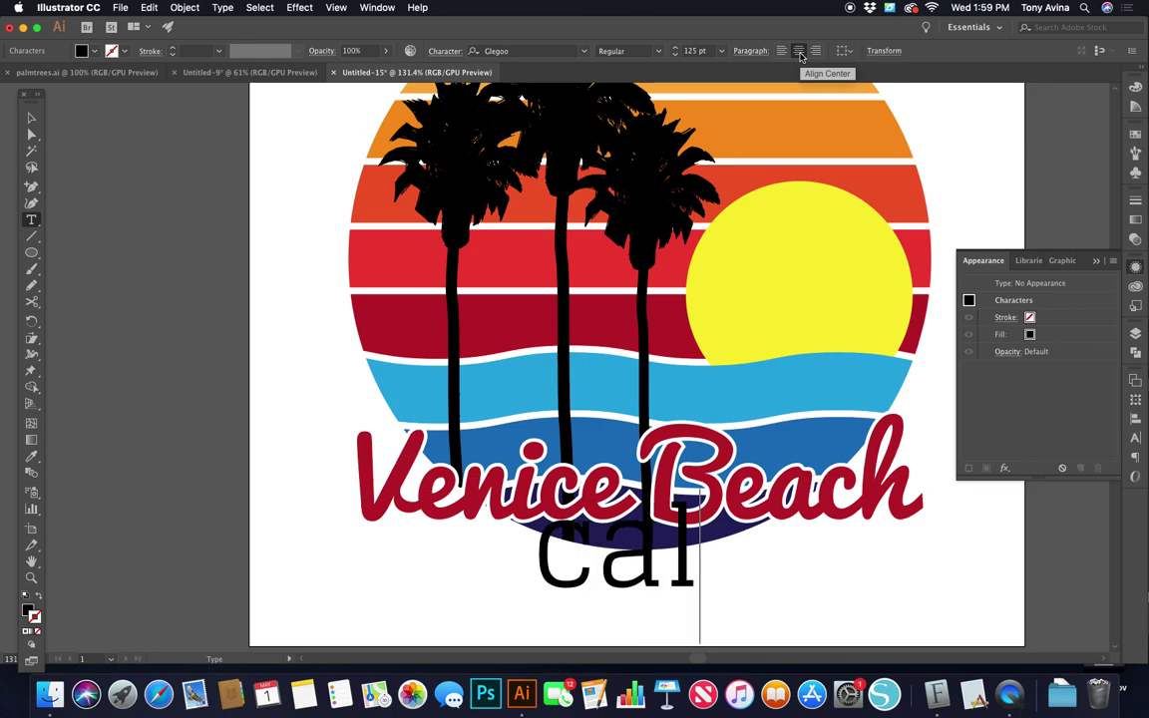
pyautogui.press('BackSpace')
pyautogui.press('BackSpace')
pyautogui.press('BackSpace')
pyautogui.write('CALIFORNIA')
pyautogui.press('Escape')
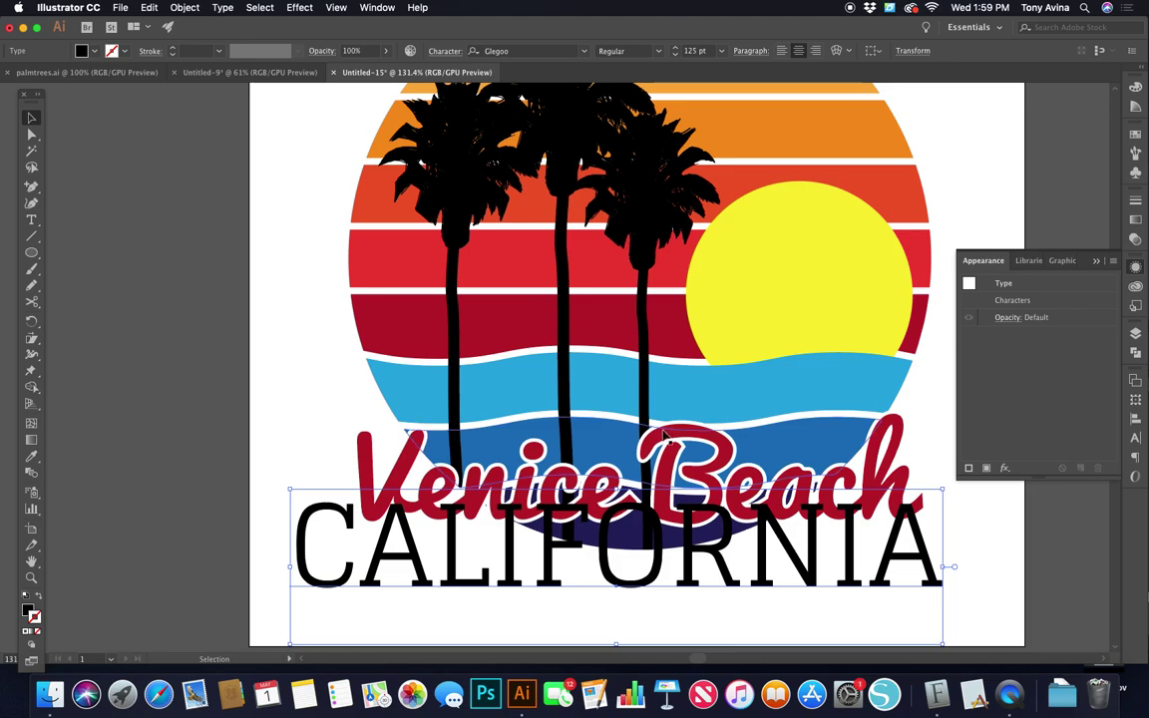
# Reduce the "CALIFORNIA" text to 50 pt just below the circle and set its tracking to 300
pyautogui.moveTo(944, 489); pyautogui.dragTo(710, 594)
pyautogui.click(674, 55)
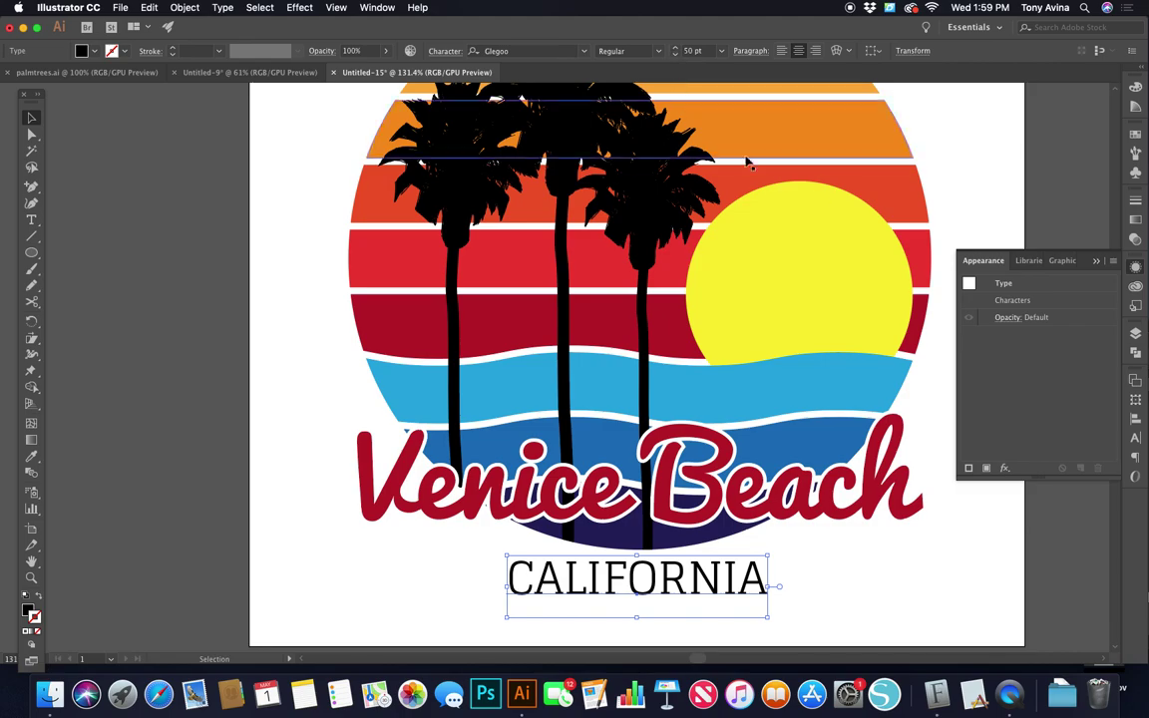
pyautogui.click(378, 8)
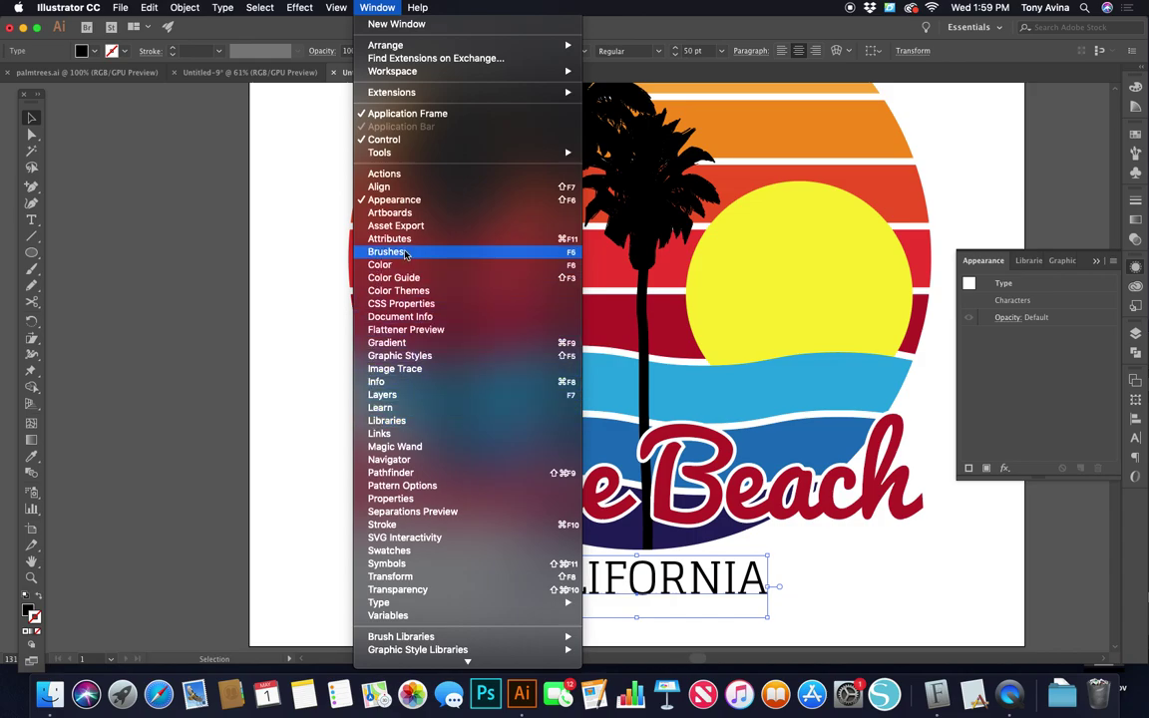
pyautogui.moveTo(410, 604)
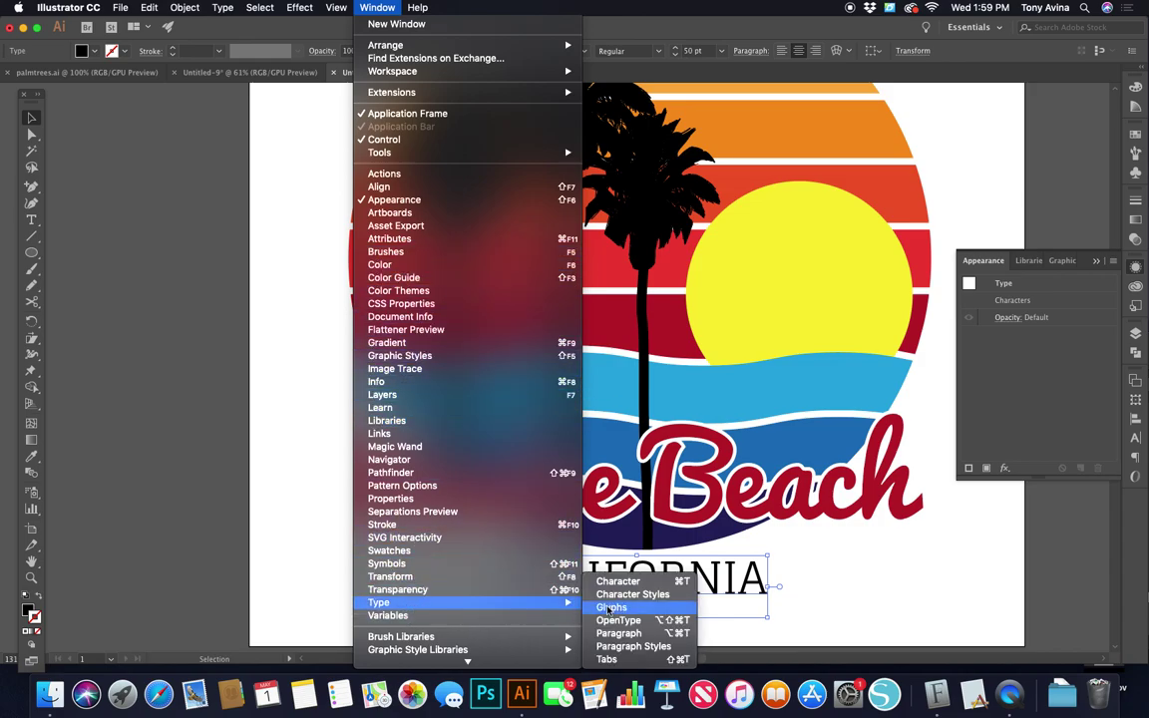
pyautogui.click(619, 579)
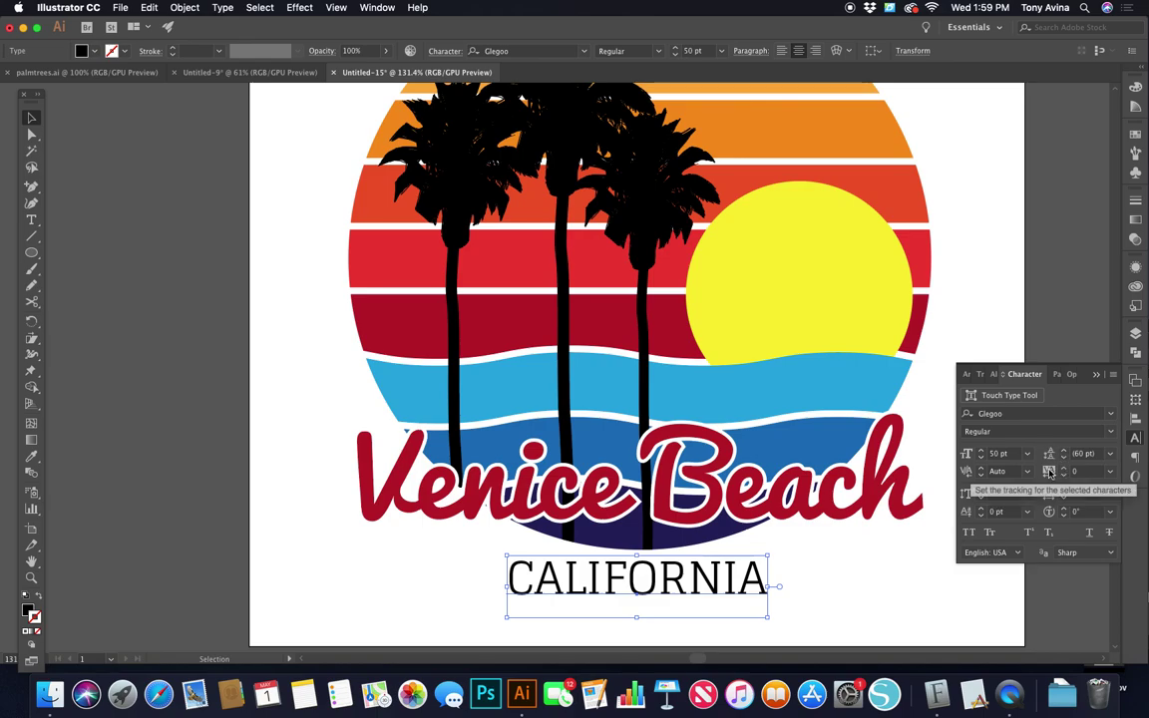
pyautogui.click(1071, 472)
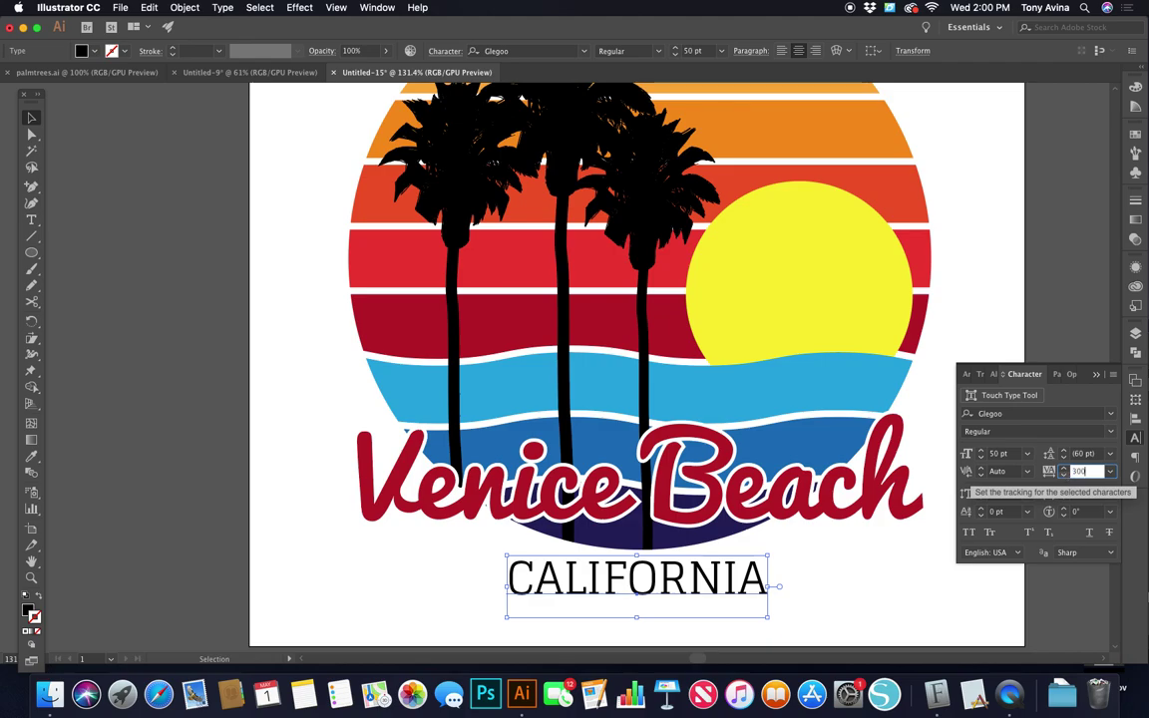
pyautogui.press('Return')
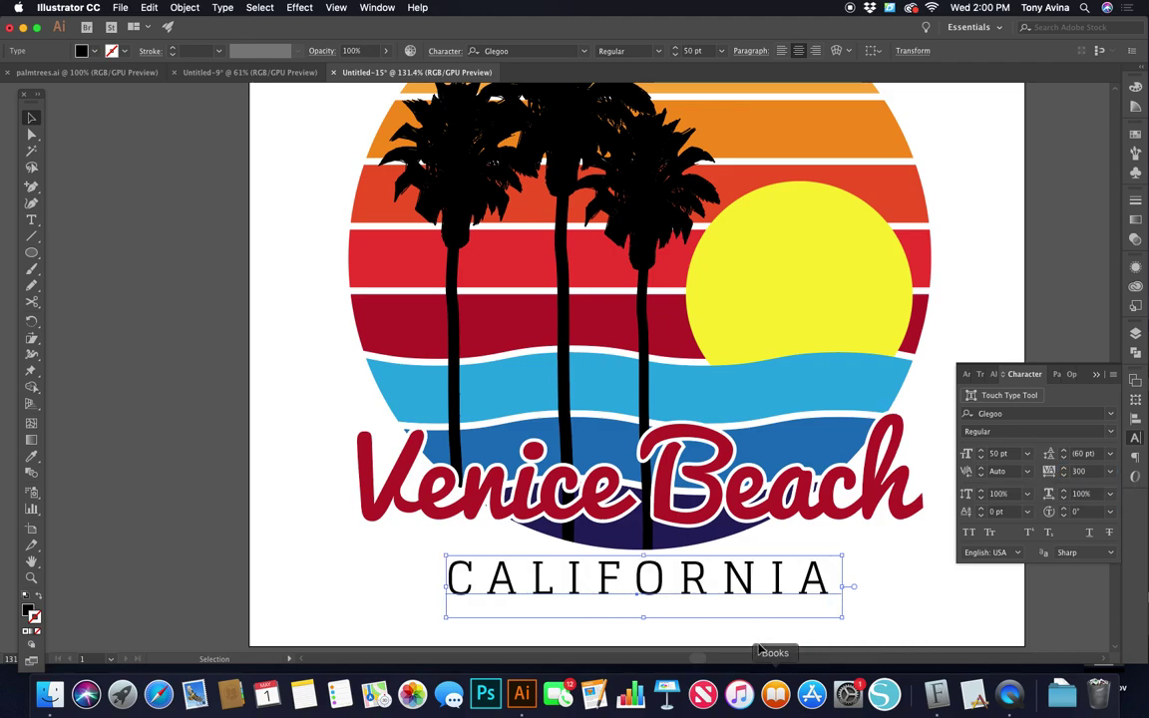
# Shift the "CALIFORNIA" text slightly left under the circle and color it with the medium blue sampled from the wave band
pyautogui.moveTo(744, 596); pyautogui.dragTo(729, 599)
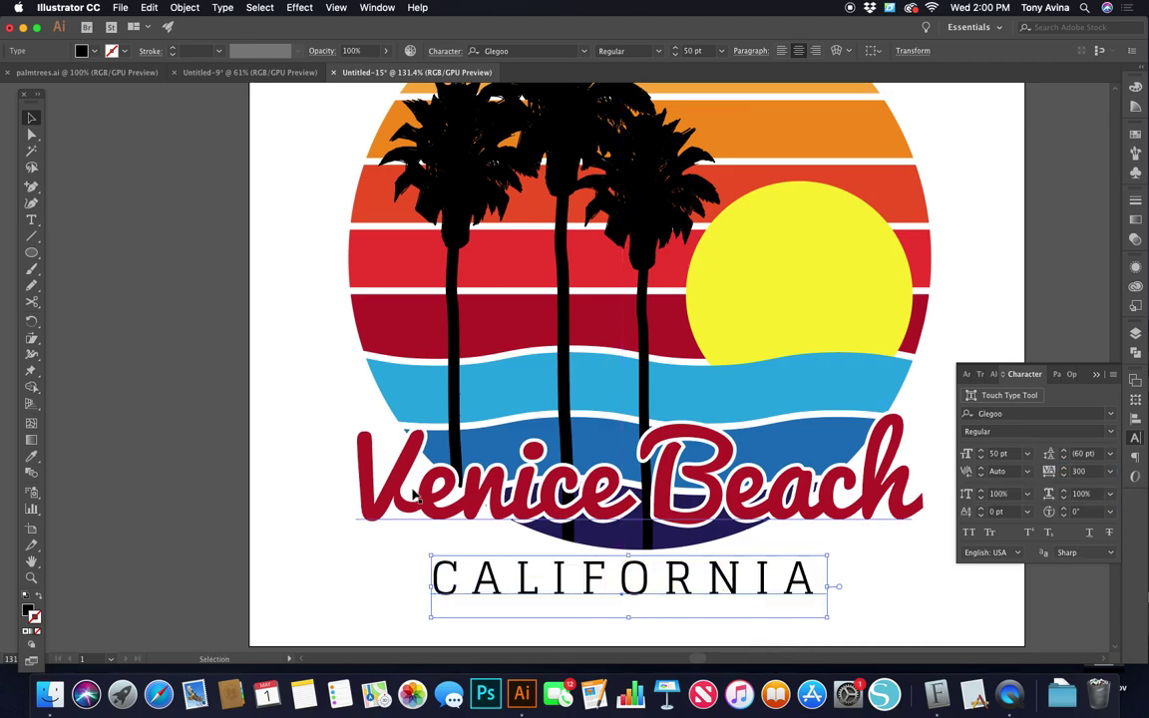
pyautogui.click(31, 455)
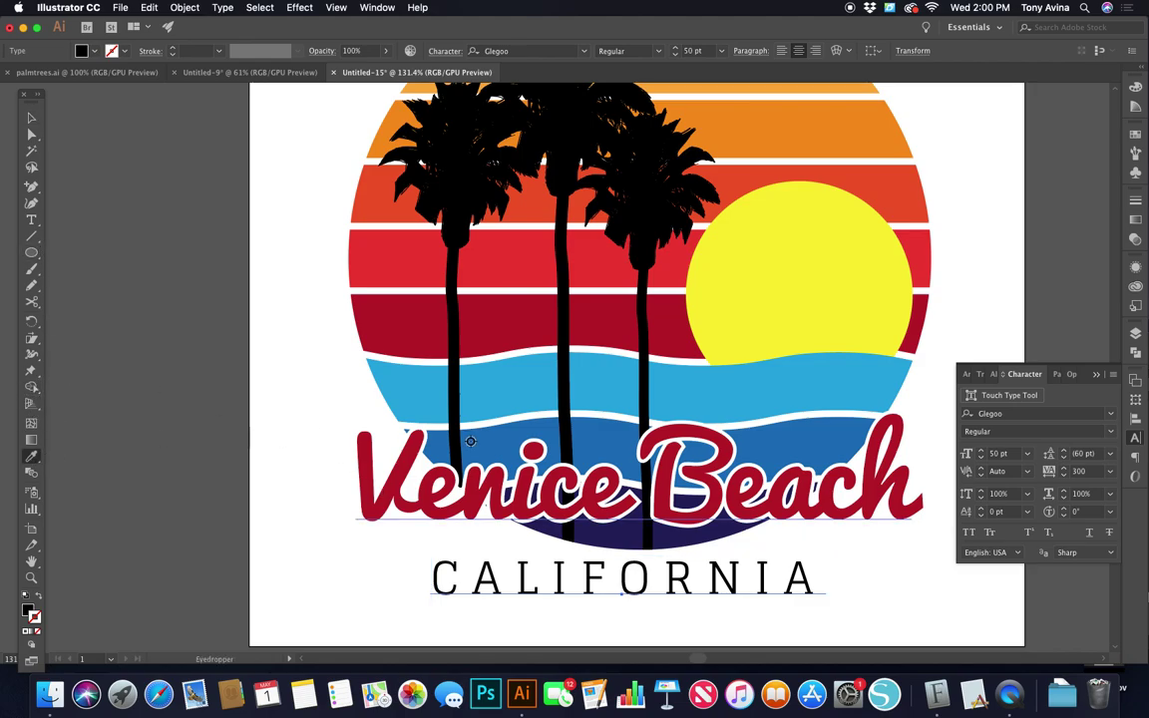
pyautogui.click(810, 431)
pyautogui.press('v')
pyautogui.moveTo(761, 586); pyautogui.dragTo(762, 596)
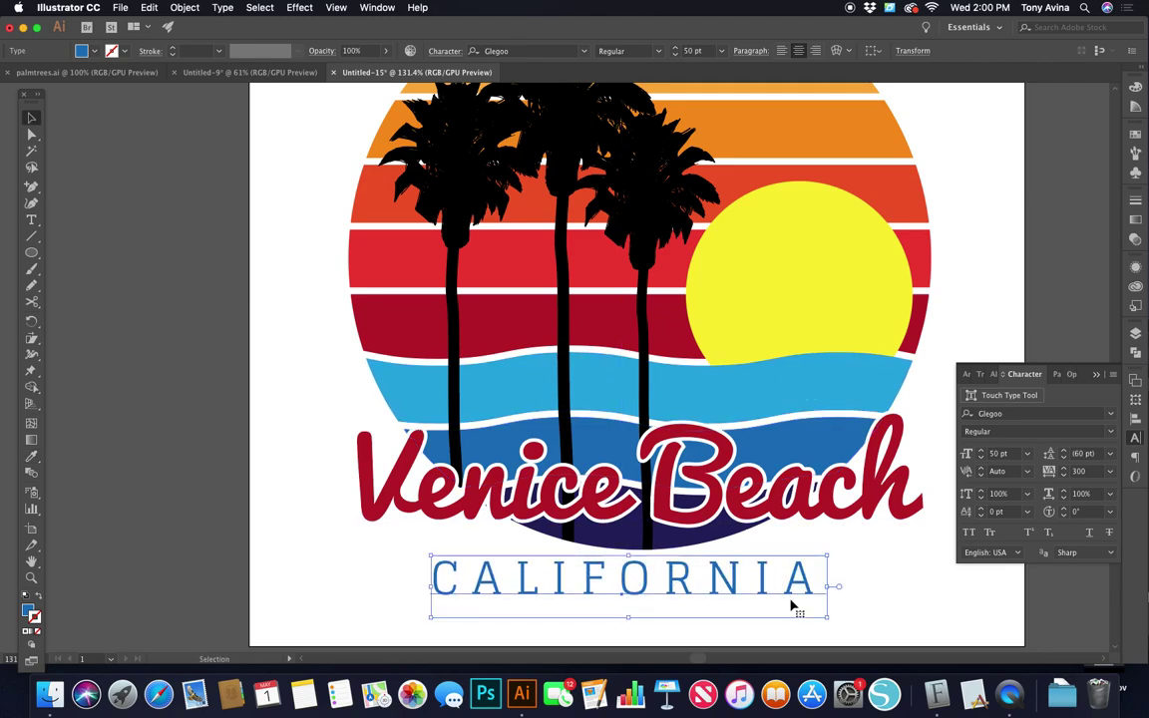
pyautogui.click(871, 574)
# Move the "Venice Beach" text down close above "CALIFORNIA", fine-tune the gap with a slight upward nudge, and deselect it
pyautogui.moveTo(819, 514); pyautogui.dragTo(815, 542)
pyautogui.press('z')
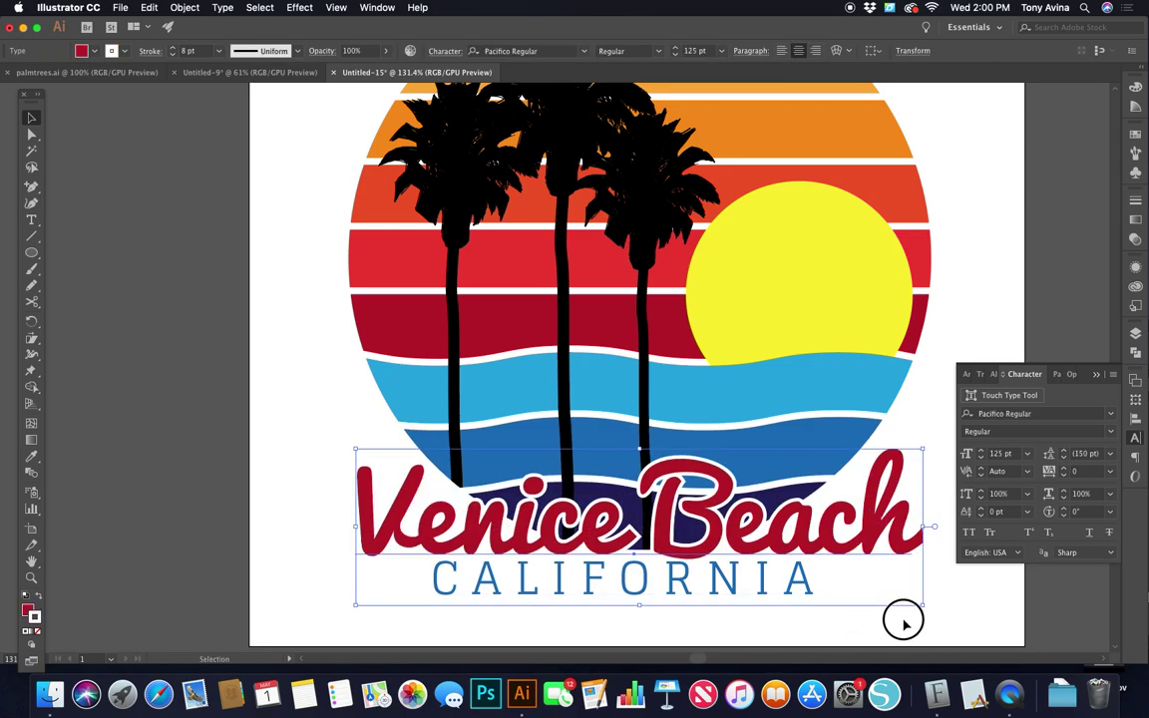
pyautogui.moveTo(900, 618); pyautogui.dragTo(798, 618)
pyautogui.moveTo(759, 485); pyautogui.dragTo(588, 369)
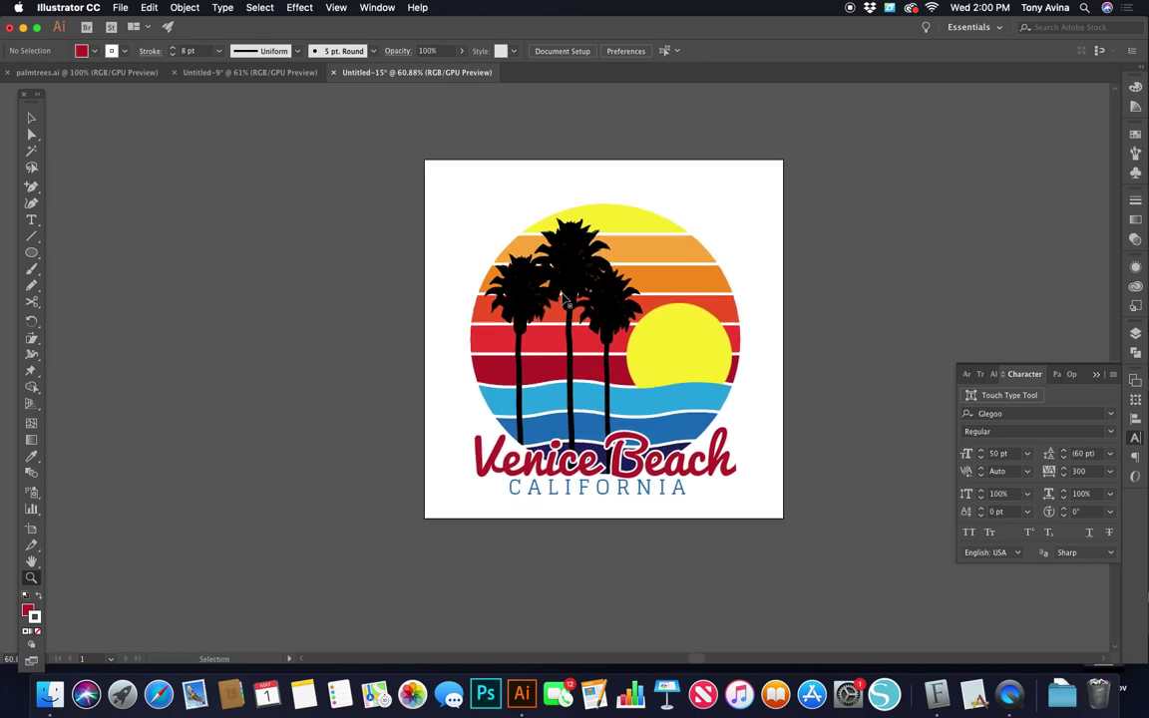
pyautogui.press('v')
pyautogui.moveTo(654, 336); pyautogui.dragTo(646, 306)
pyautogui.click(749, 393)
pyautogui.scroll(5, 749, 394)
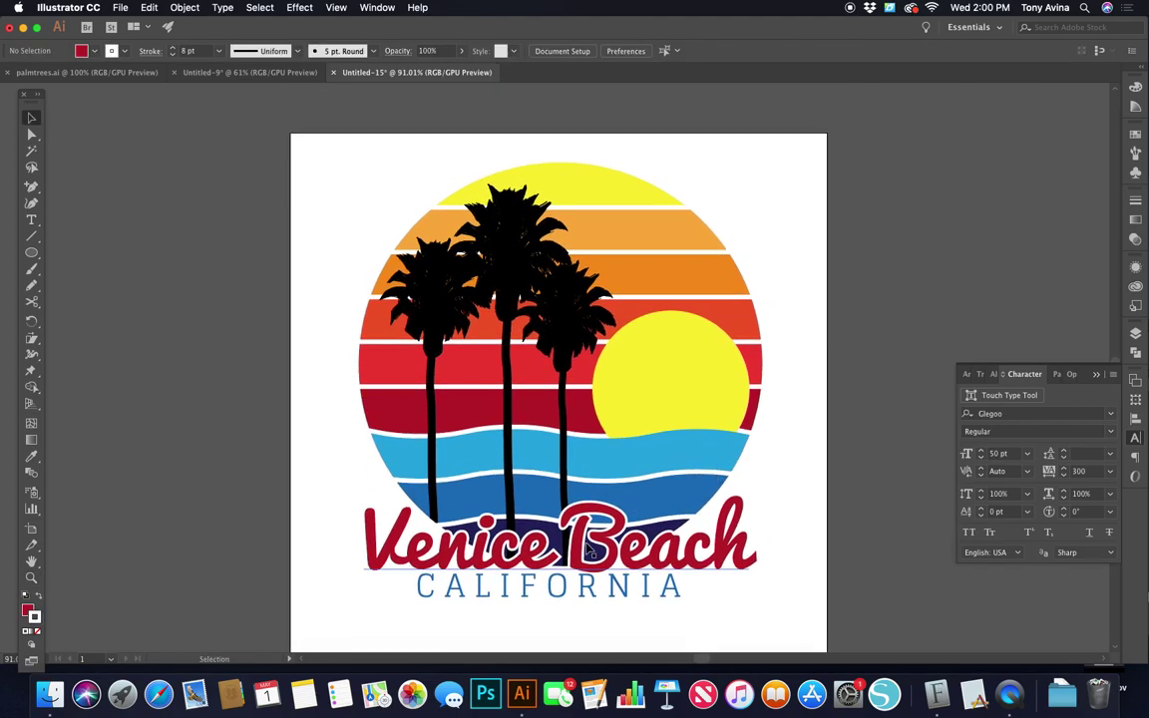
pyautogui.click(638, 514)
pyautogui.click(611, 589)
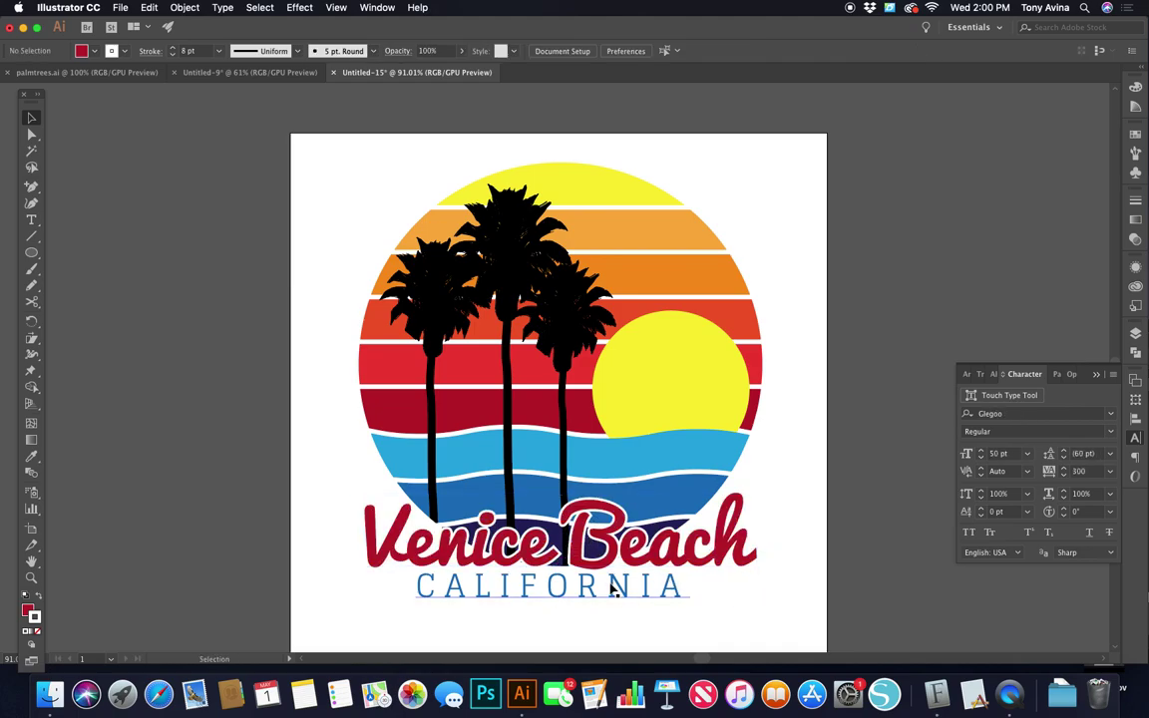
pyautogui.click(614, 588)
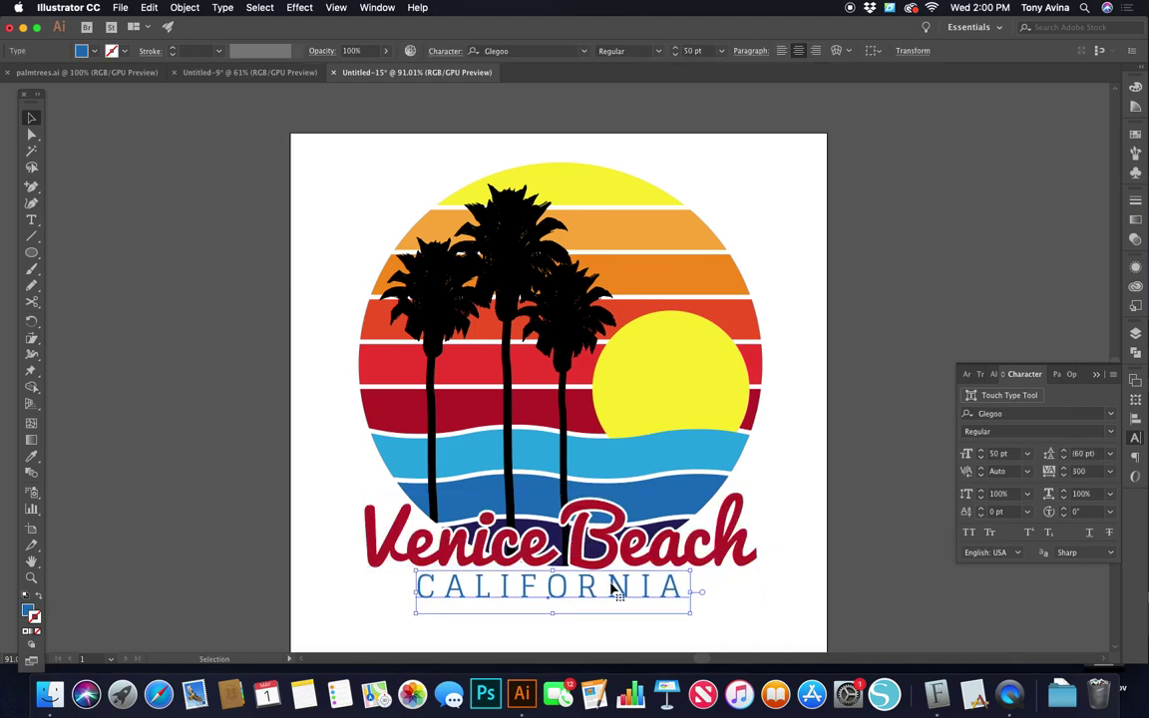
pyautogui.click(672, 596)
pyautogui.click(642, 589)
pyautogui.click(661, 633)
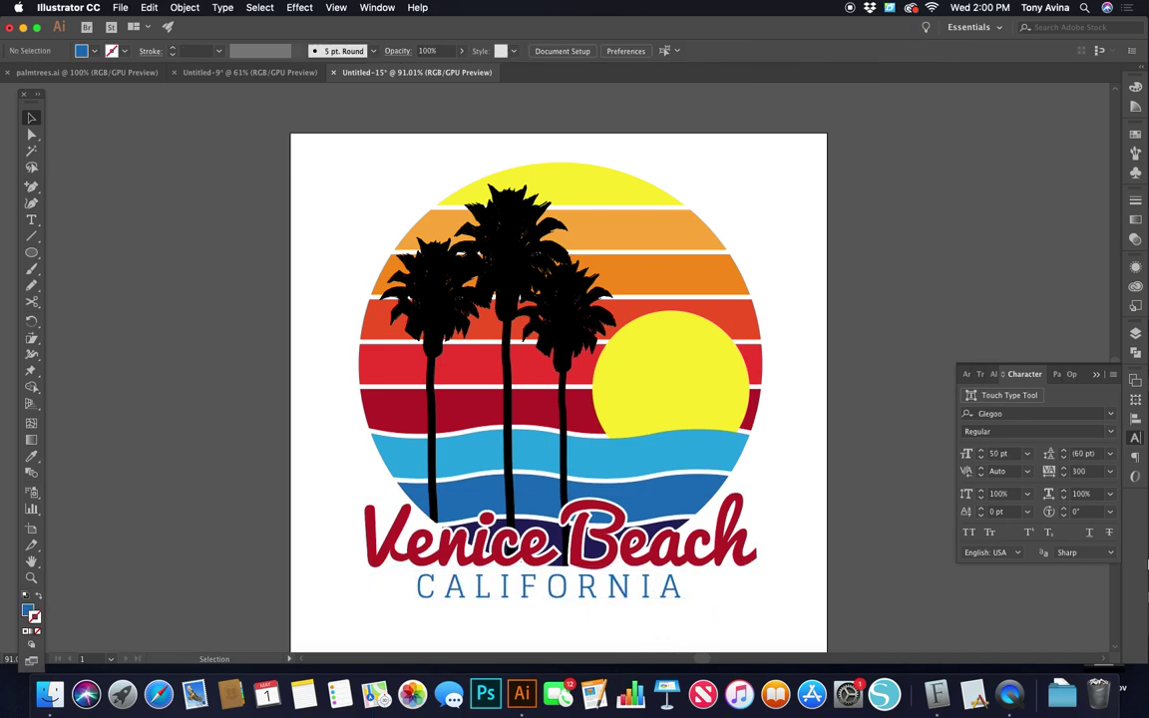
pyautogui.click(616, 590)
pyautogui.click(881, 555)
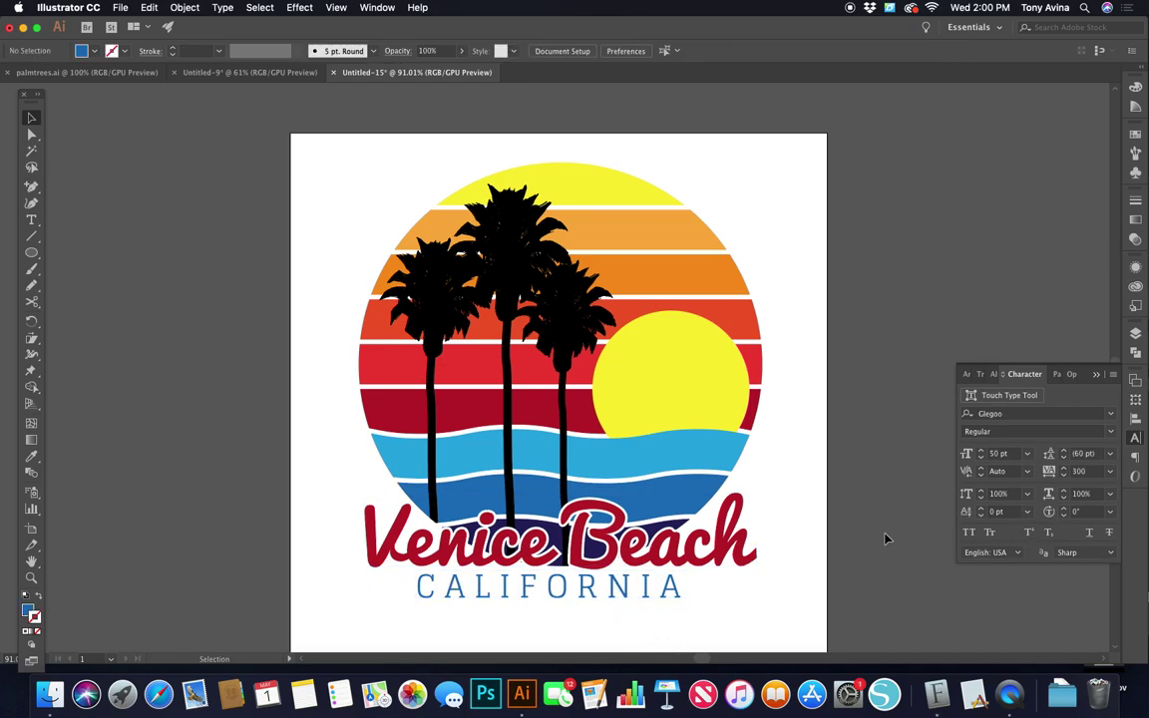